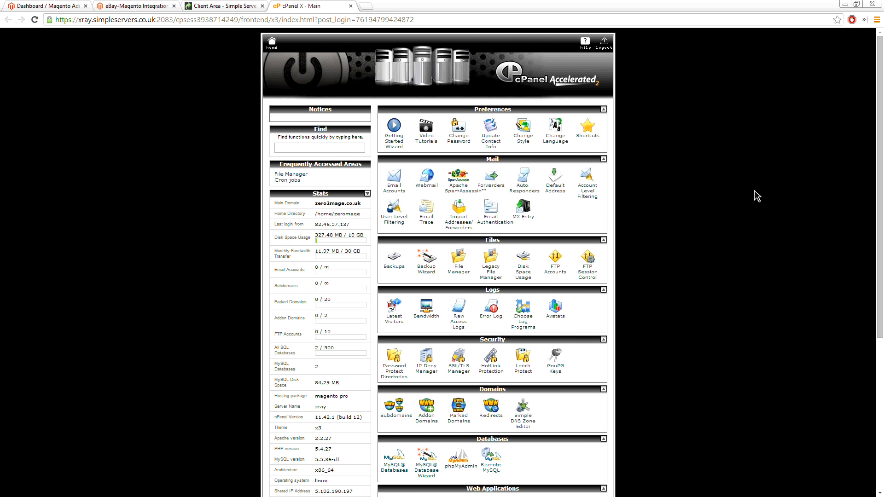
Step: Open the Installatron Applications Installer from the hosting control panel's Software/Services section
key(ctrl+plus)
key(ctrl+plus)
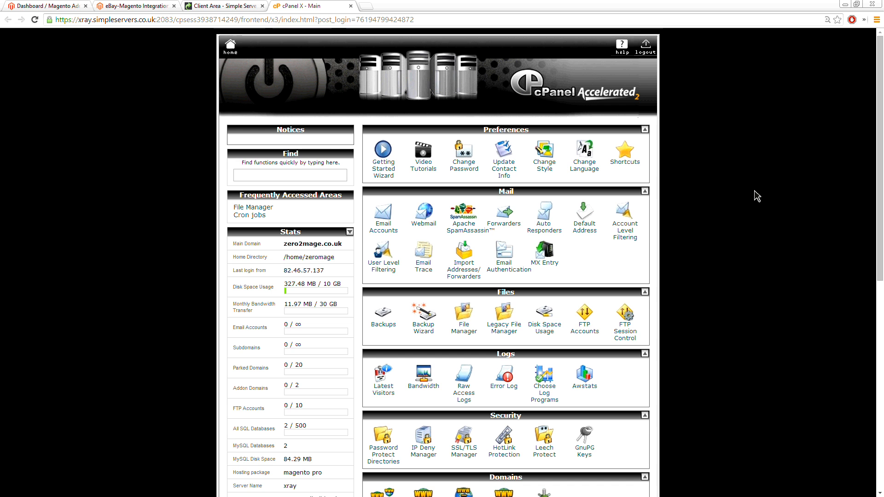
scroll(756, 196, down, 2)
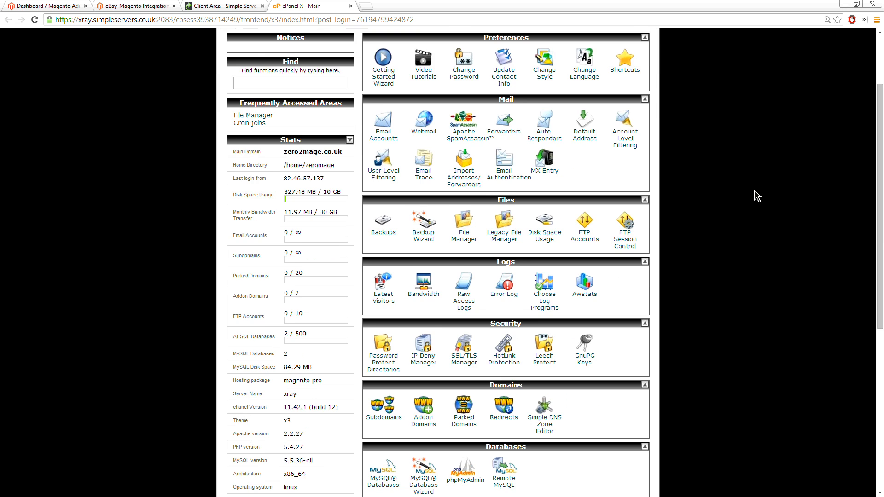
scroll(756, 196, down, 7)
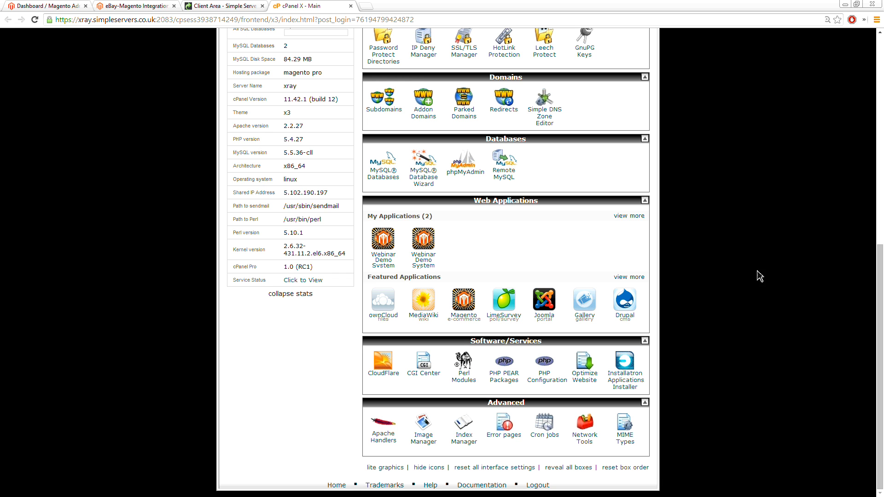
click(629, 388)
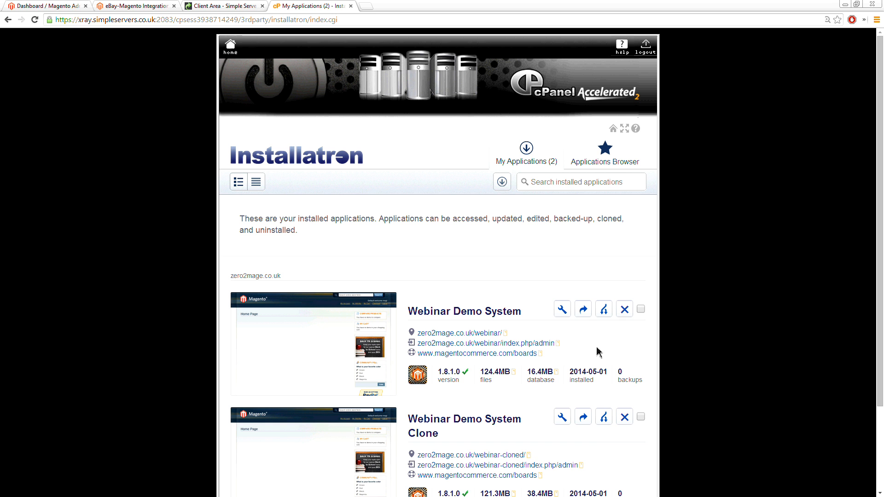
Step: Search the Applications Browser for "magento" and start a new Magento installation
click(606, 162)
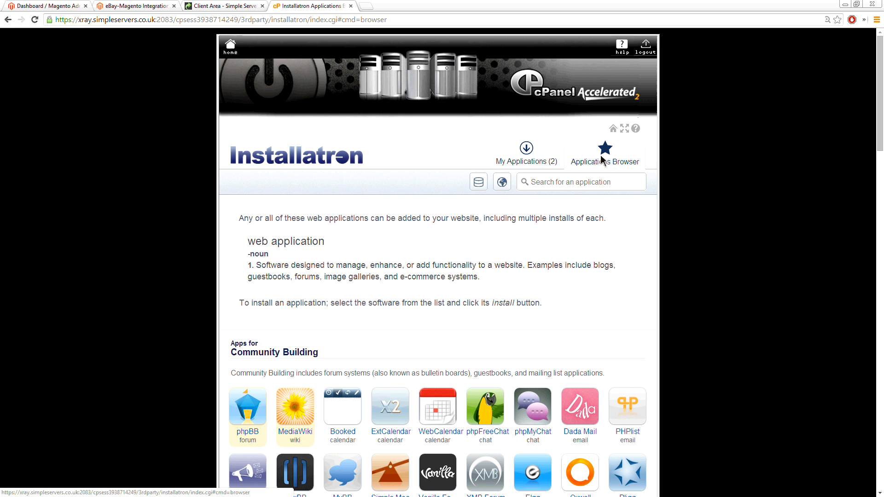
click(563, 183)
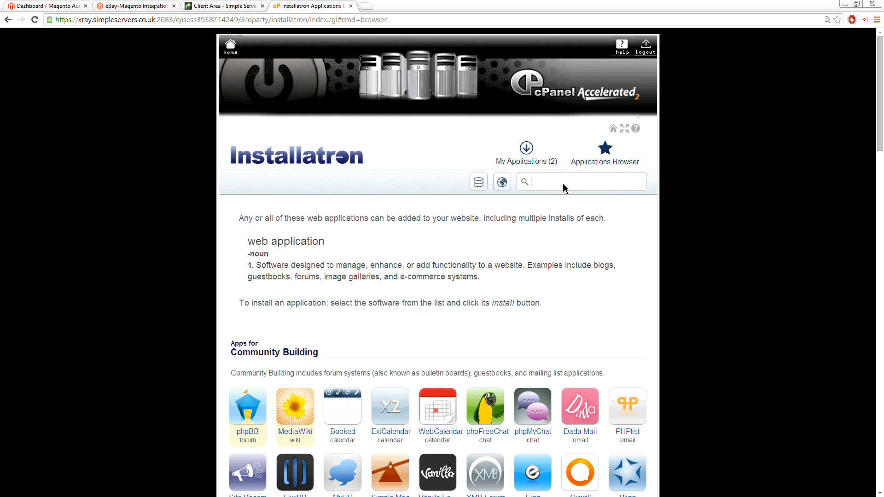
text(magento)
key(Return)
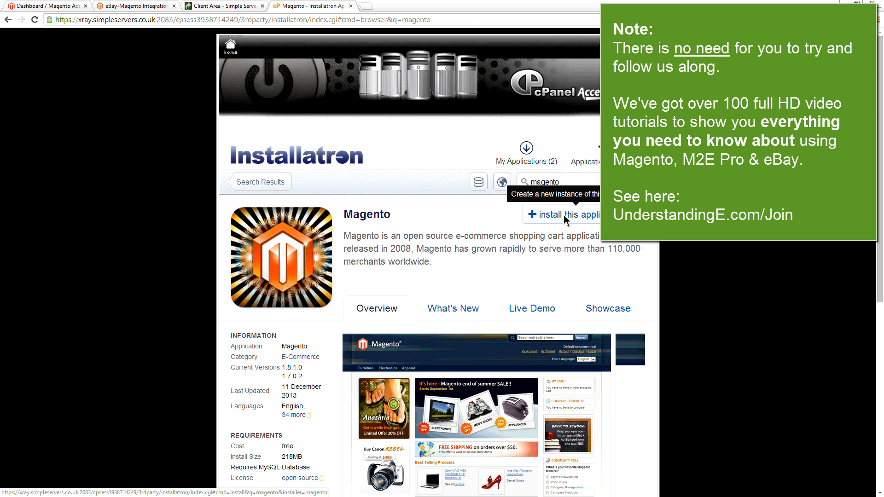
click(565, 219)
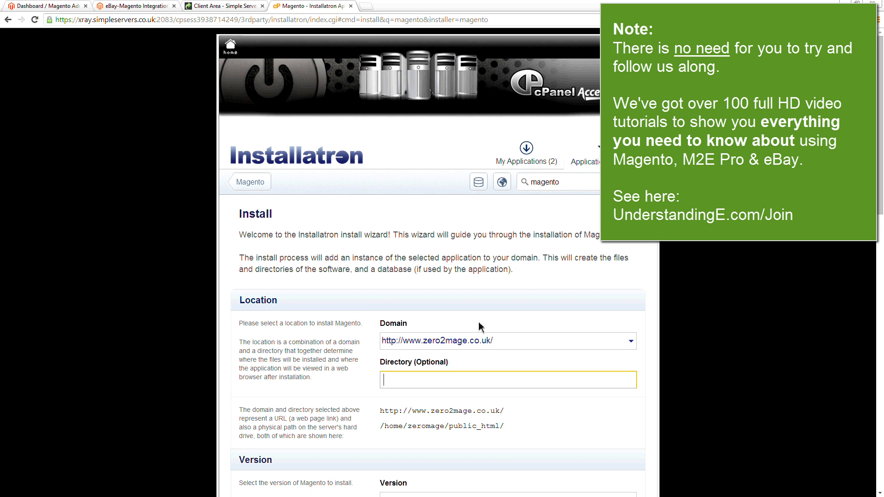
click(499, 343)
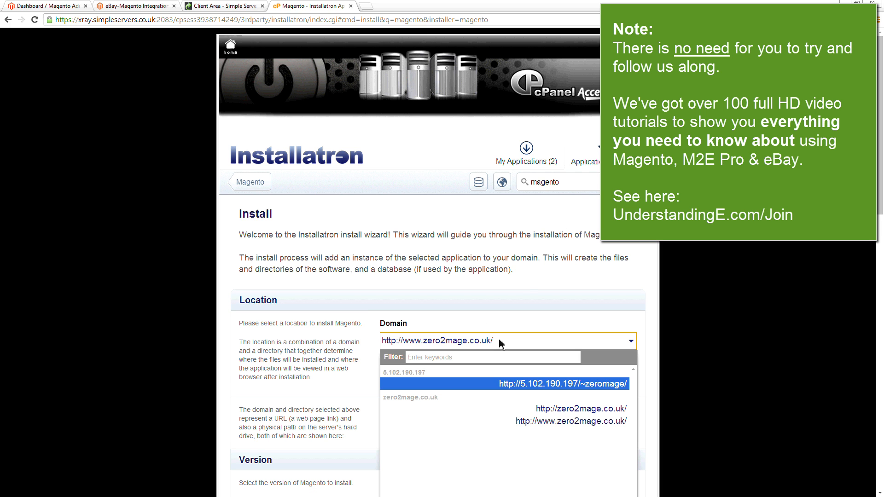
click(545, 411)
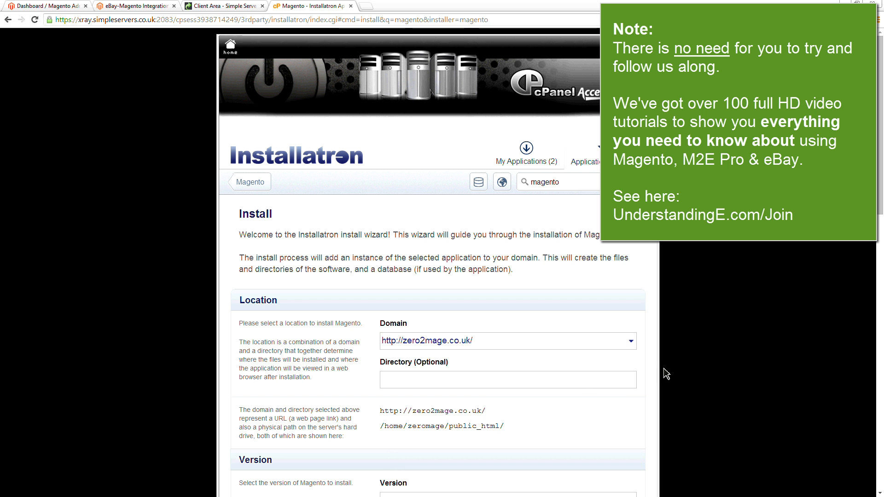
scroll(672, 369, down, 3)
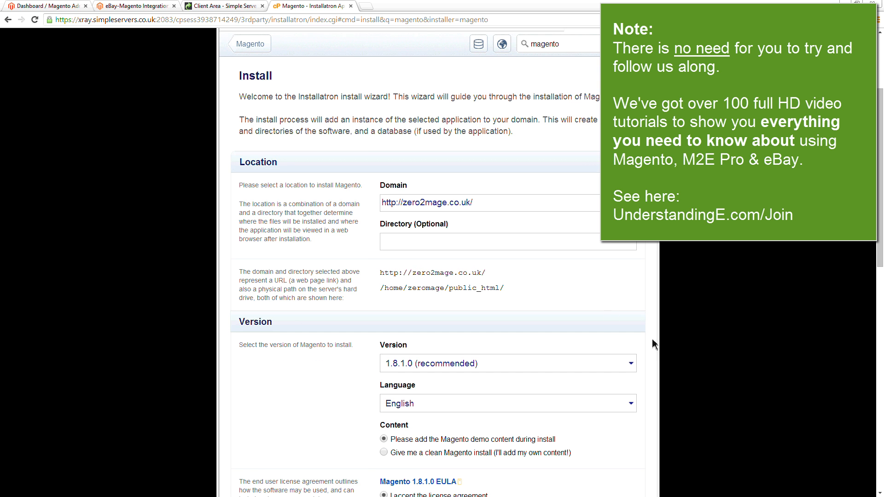
scroll(719, 304, down, 5)
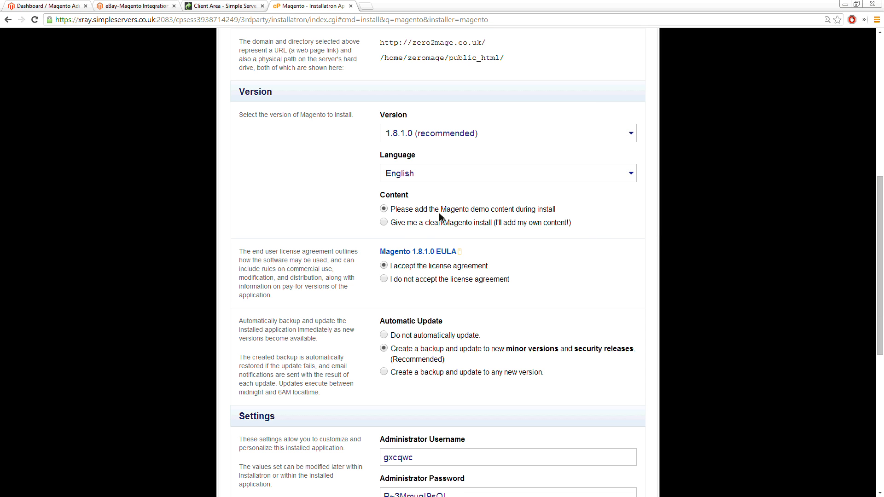
click(403, 224)
Step: Replace the generated administrator username with a custom one and review the remaining install settings
drag(880, 191, 880, 259)
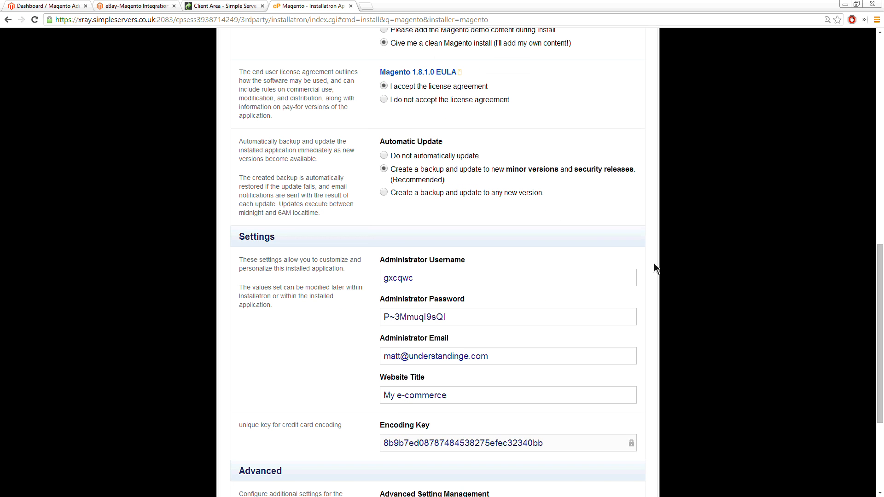
drag(426, 284, 350, 282)
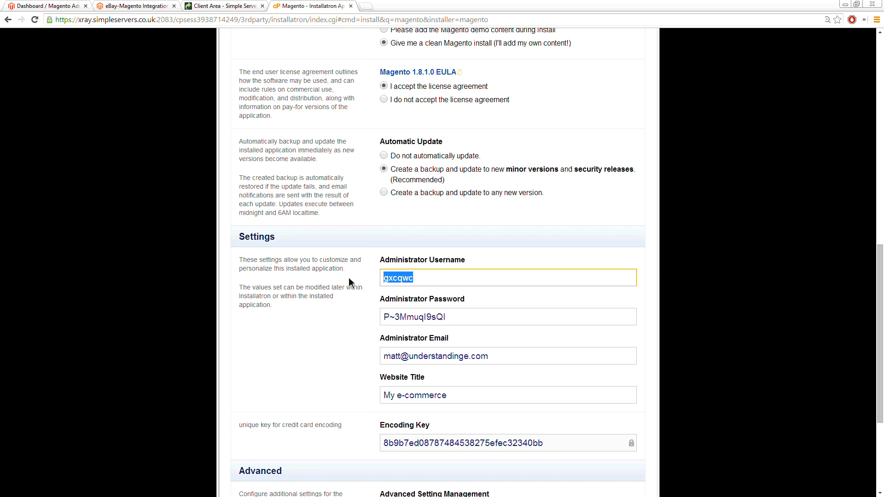
text(magento_ma)
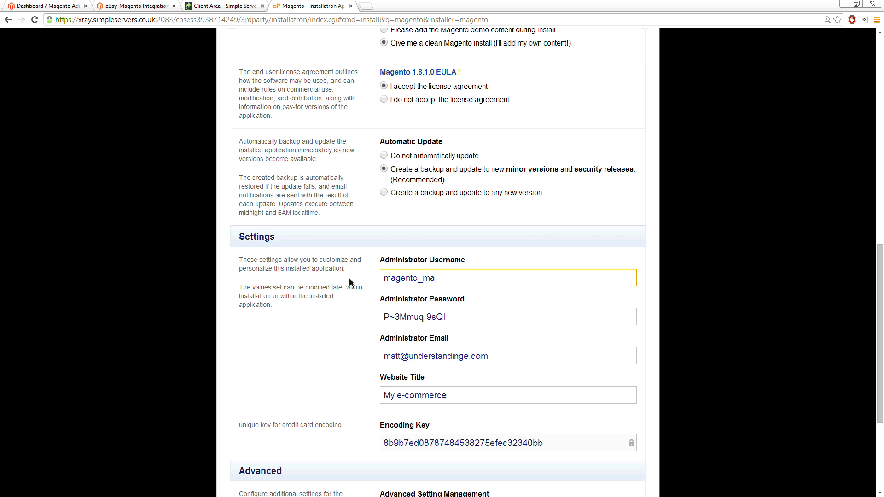
text(tt)
scroll(377, 322, down, 1)
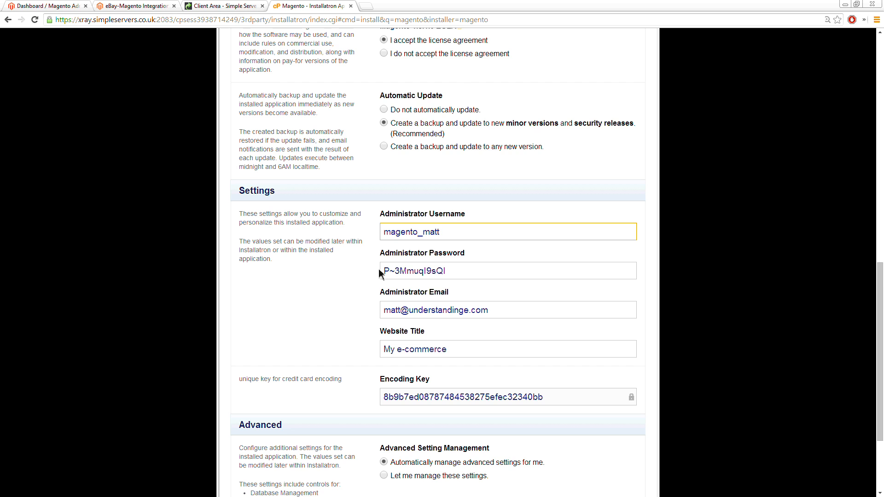
scroll(379, 270, down, 3)
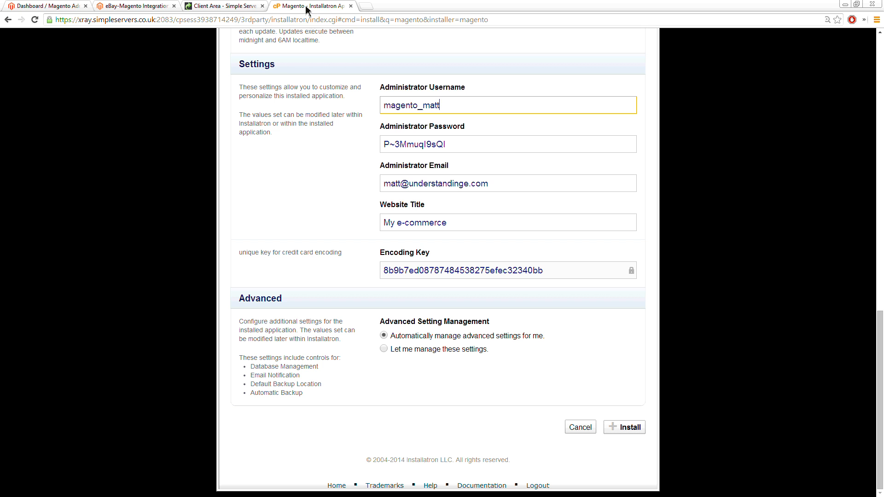
Step: Detach the installer page into a separate window to launch the installation, and return it to the main window
drag(306, 5, 859, 155)
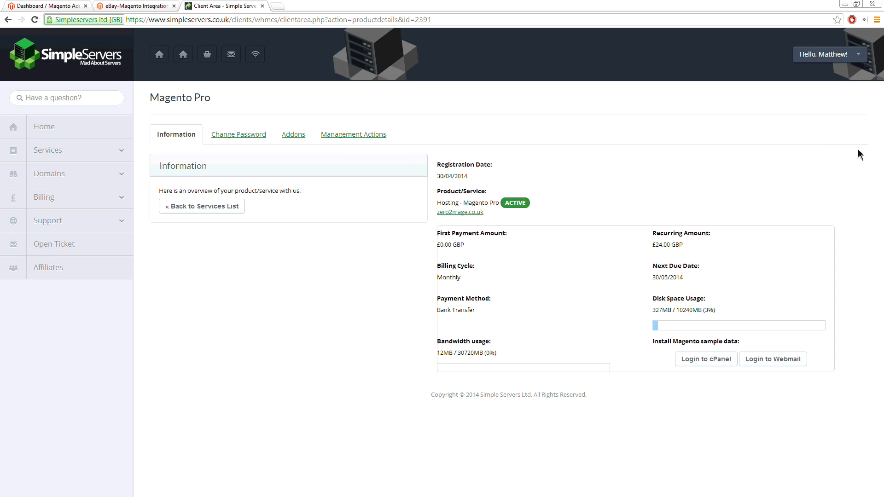
click(154, 7)
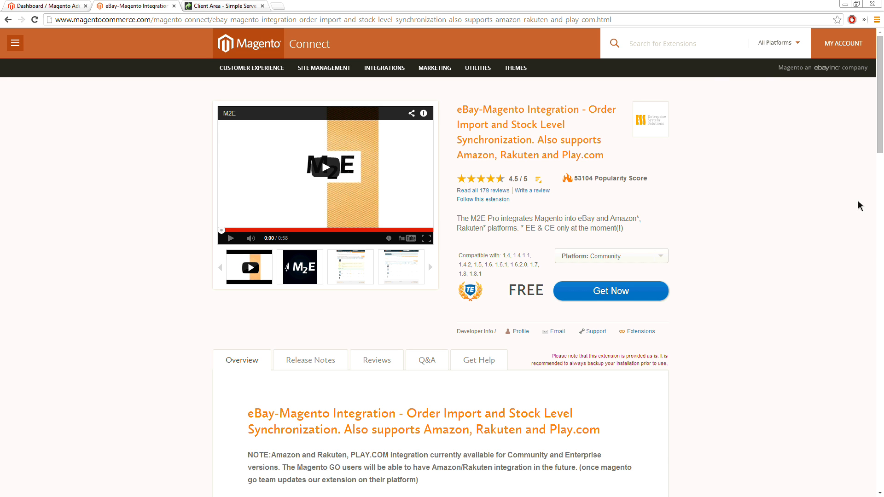
drag(883, 2, 460, 18)
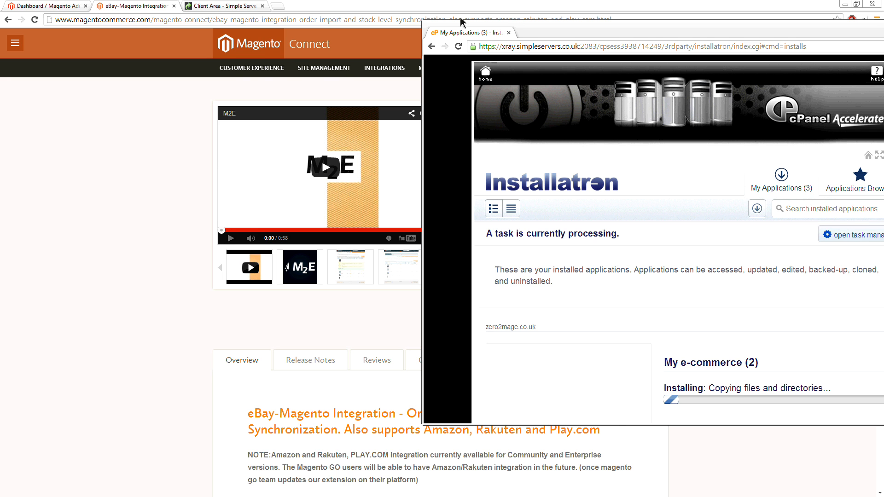
drag(460, 21, 313, 6)
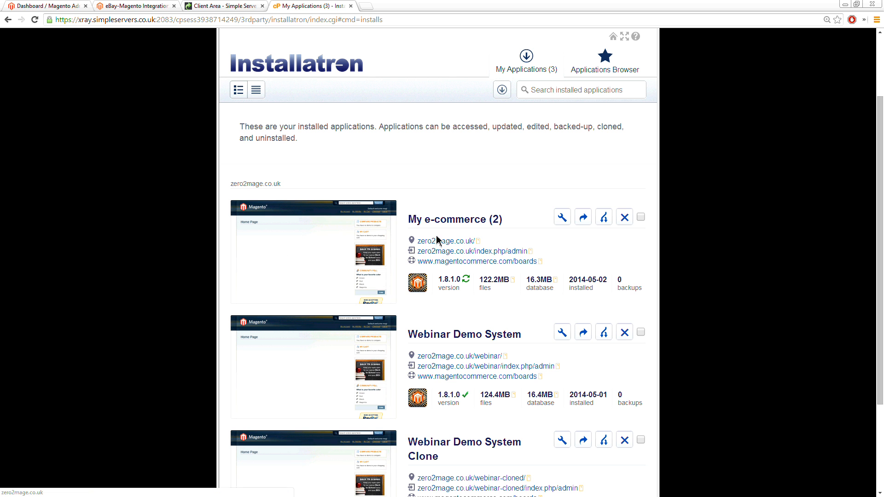
Step: Open the newly installed store's front page, zero2mage.co.uk, in a new tab and view it
right_click(444, 245)
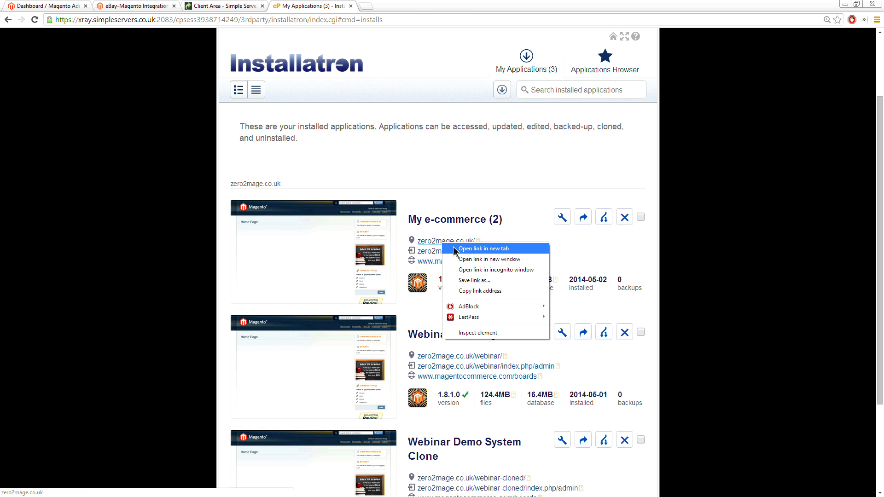
click(461, 249)
click(386, 10)
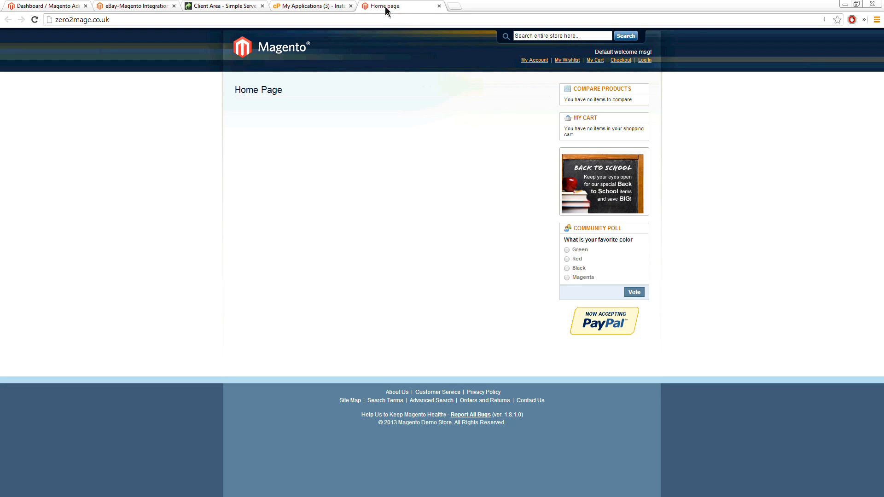
Step: Open the new store's admin login in a new tab, detach it for signing in, and return it to the main window
click(312, 9)
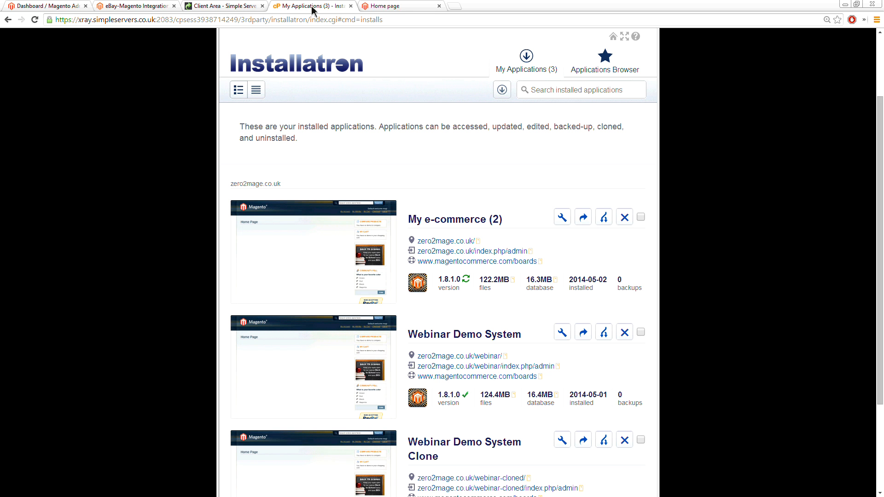
right_click(503, 257)
click(517, 259)
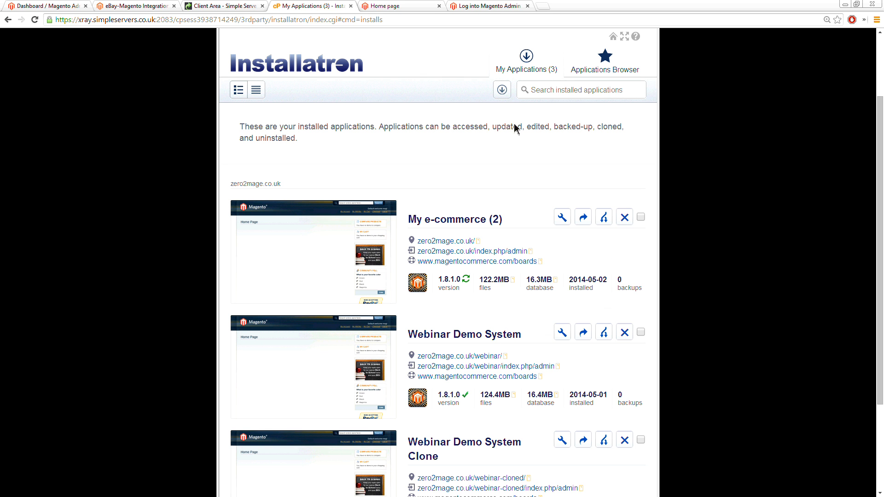
click(485, 8)
drag(485, 7, 860, 207)
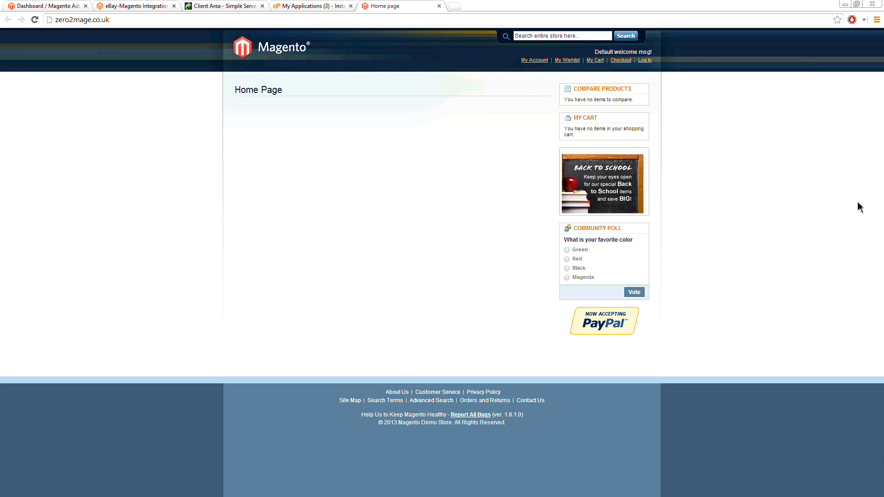
drag(860, 207, 488, 6)
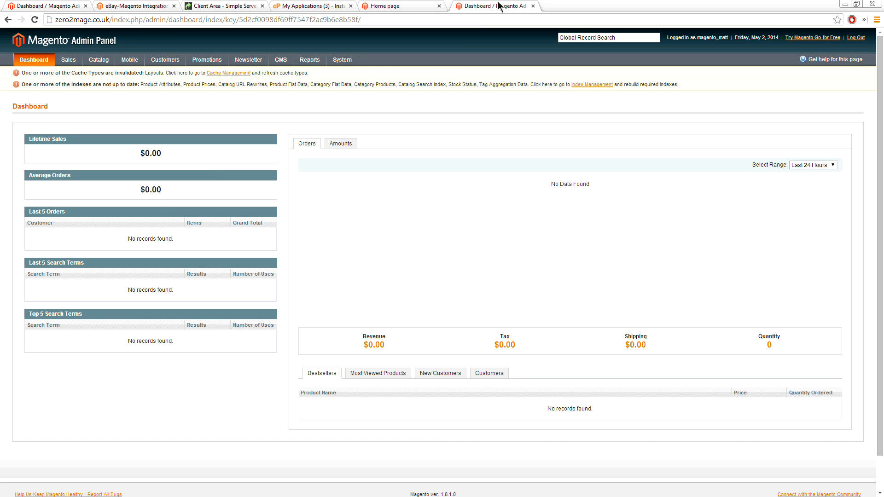
Step: Open Cache Management and Index Management from the dashboard notices in separate new tabs
middle_click(246, 74)
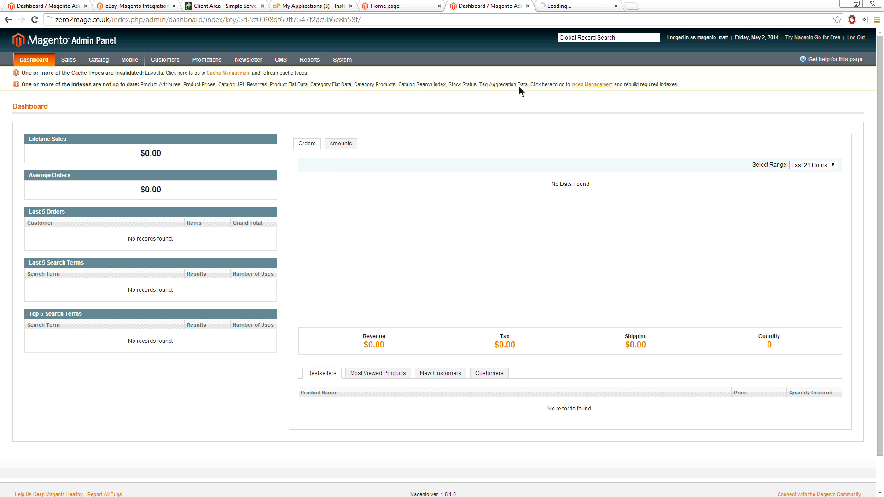
right_click(581, 88)
click(603, 92)
Step: Select all cache types in Cache Storage Management and submit the Refresh action
click(567, 6)
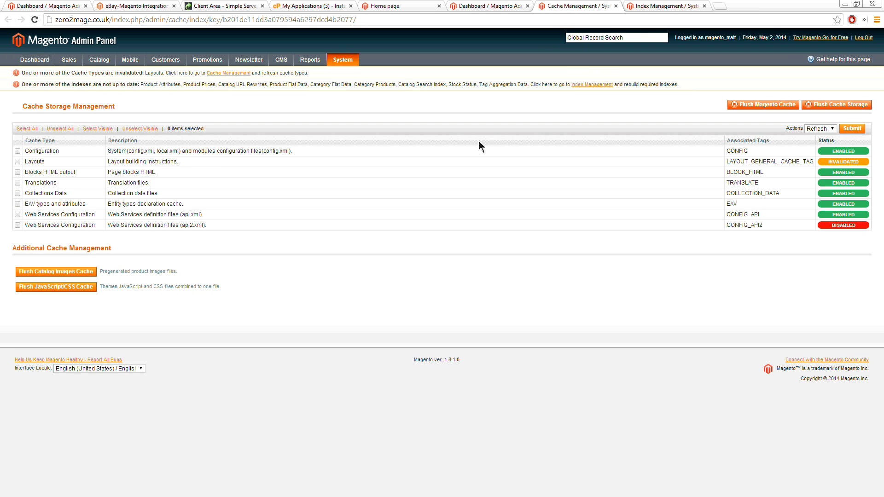
click(26, 129)
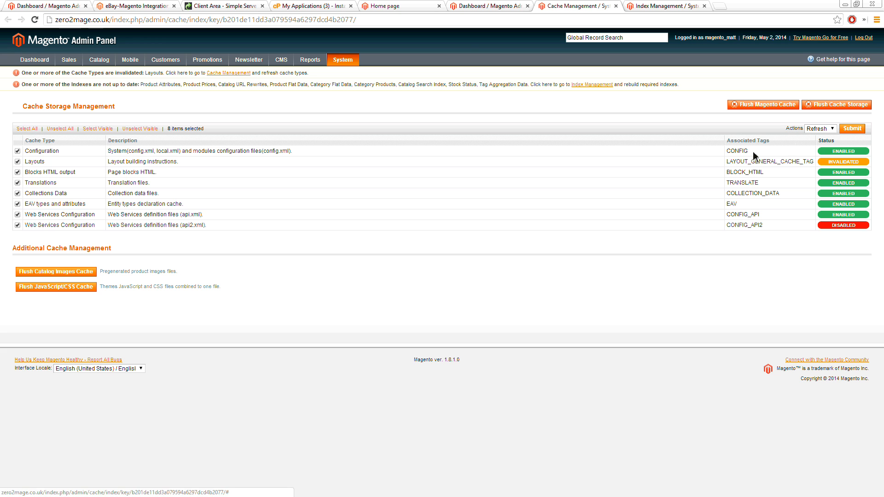
click(852, 128)
Step: Select all indexes in Index Management and submit the Reindex Data action
click(656, 6)
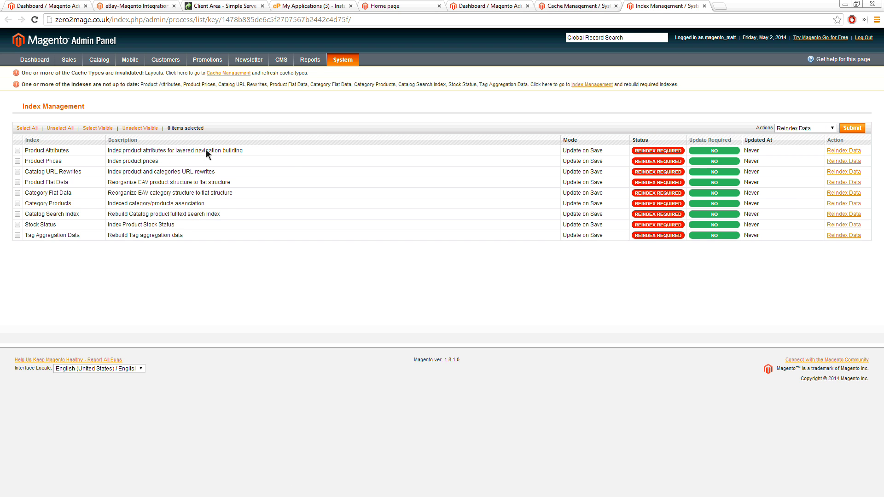
click(27, 128)
click(851, 129)
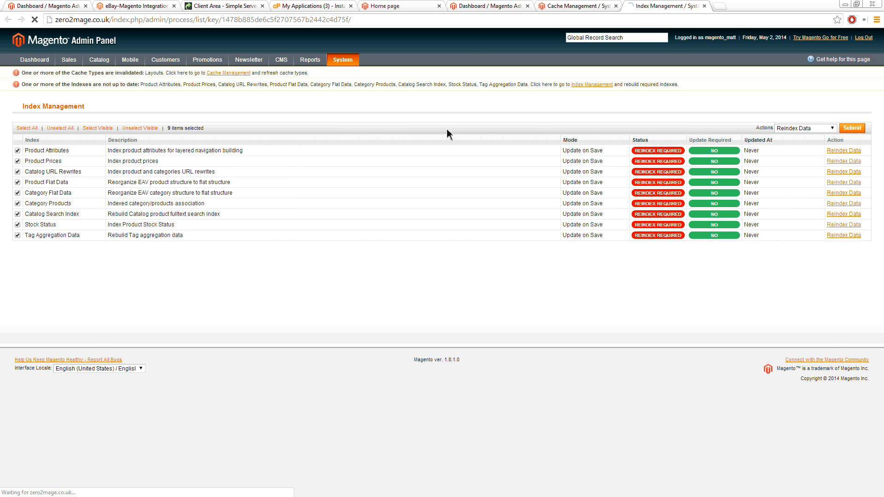
Step: Reload the new store's admin dashboard and close the Cache Management page
click(561, 8)
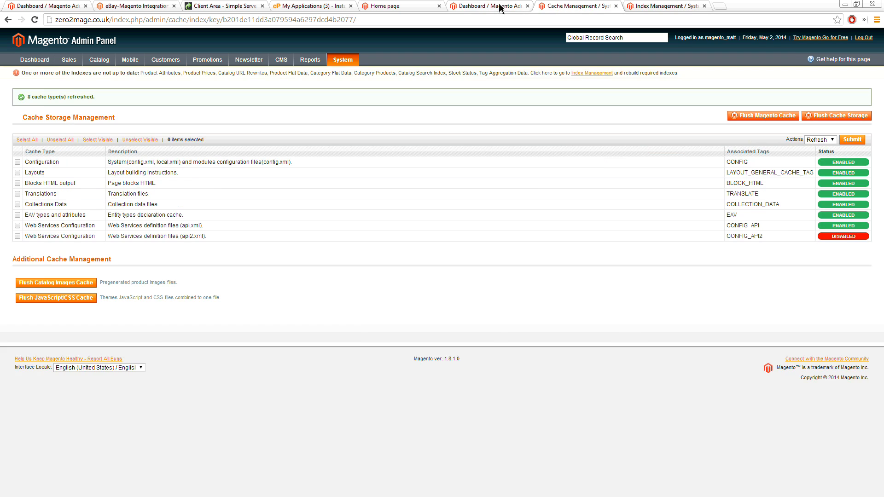
click(500, 7)
right_click(371, 100)
click(395, 126)
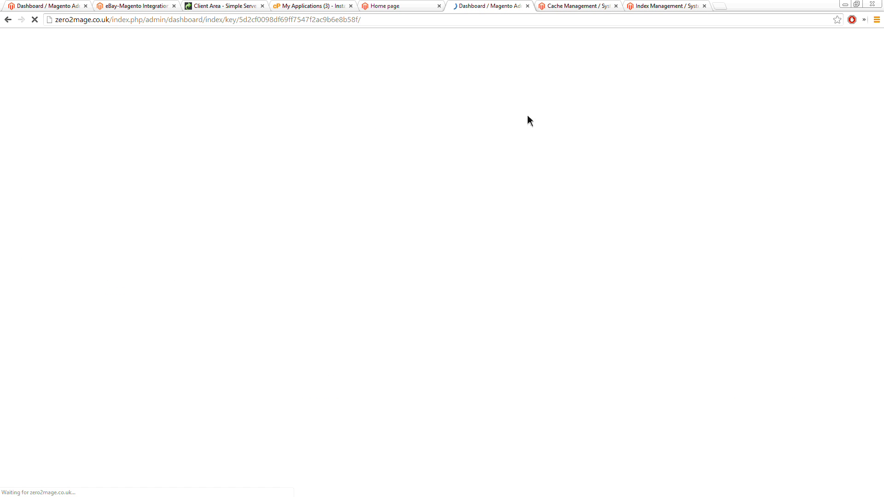
click(616, 6)
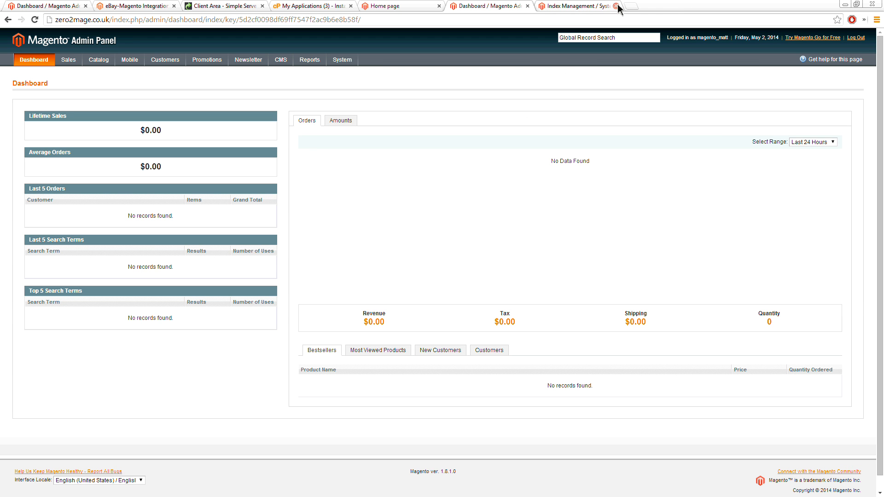
Step: Close the Index Management page and view the new store's Orders and Manage Products lists
click(616, 6)
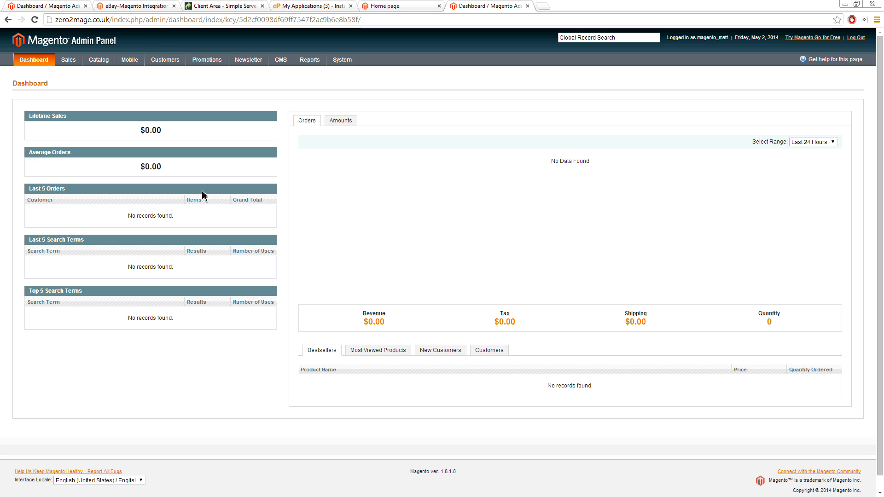
mouse_move(68, 59)
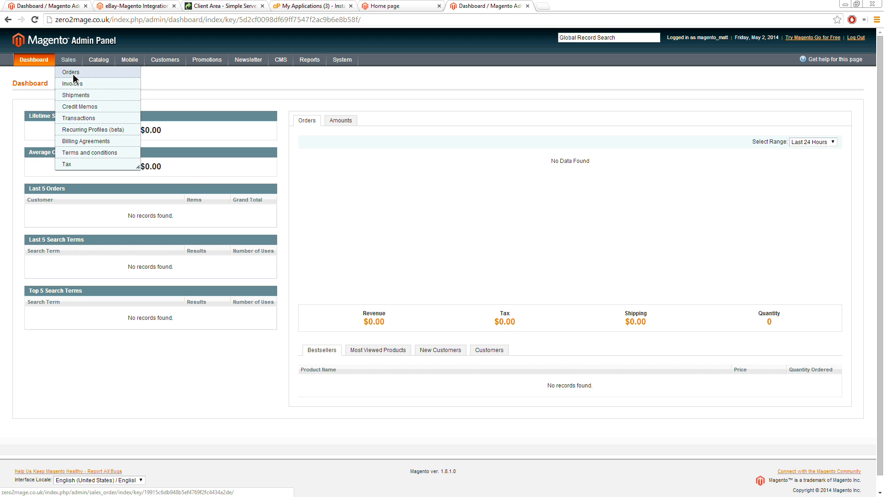
click(72, 73)
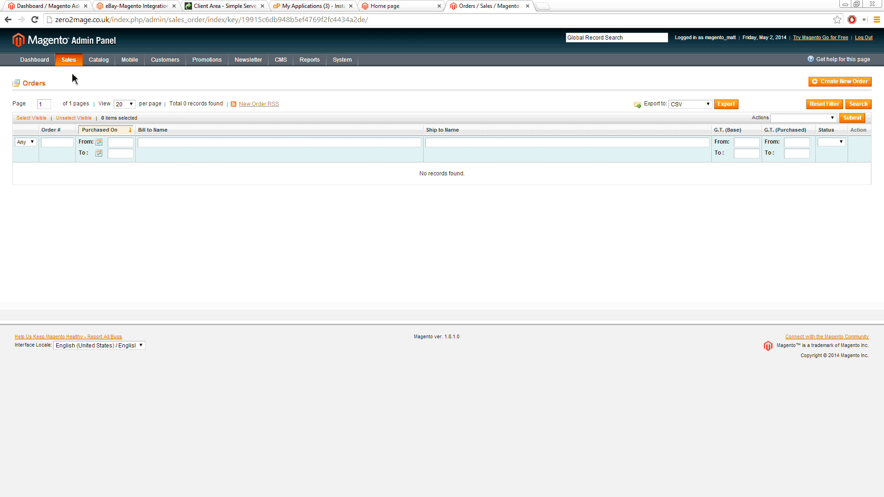
mouse_move(97, 62)
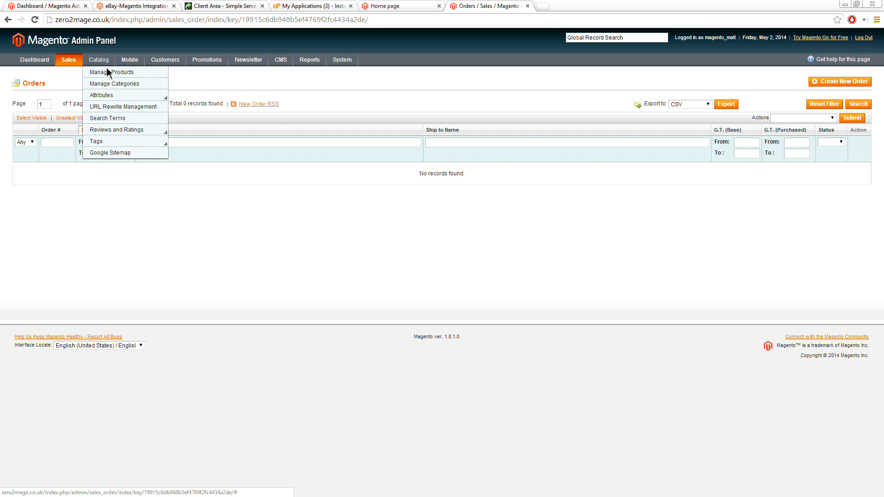
click(112, 72)
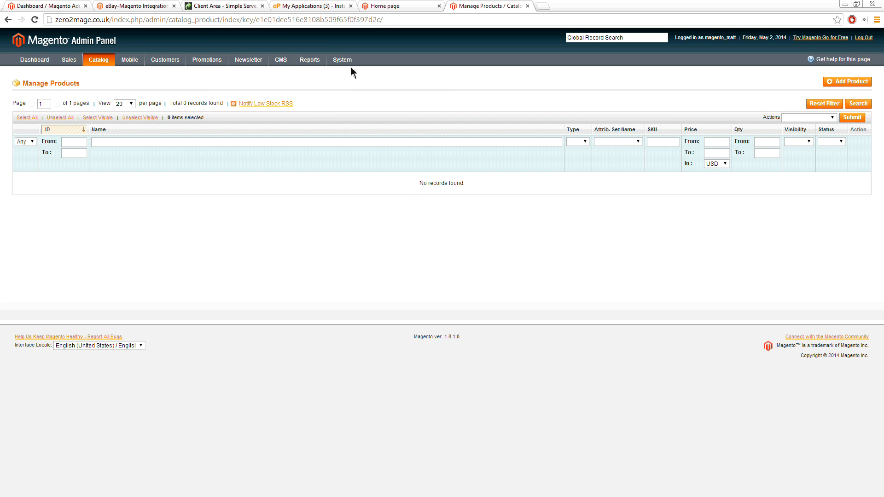
Step: Expand the Store Information, Locale, States and Countries options in the General system configuration, and return to the dashboard
mouse_move(347, 63)
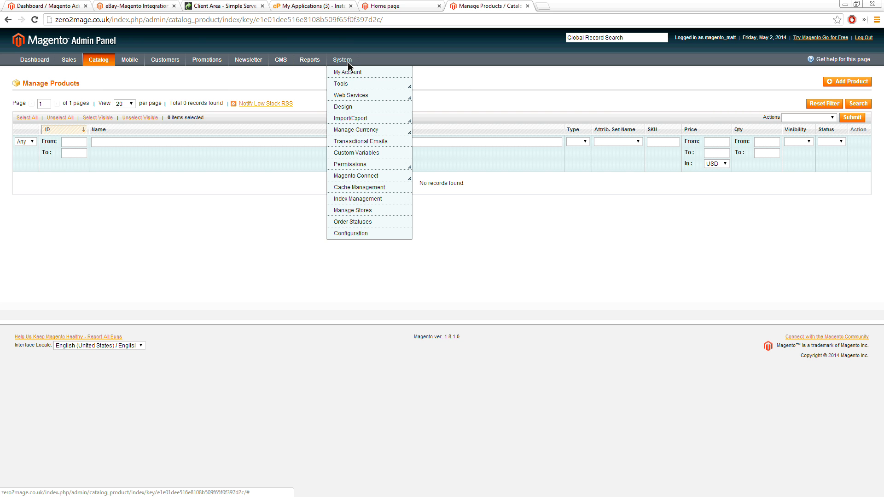
click(351, 232)
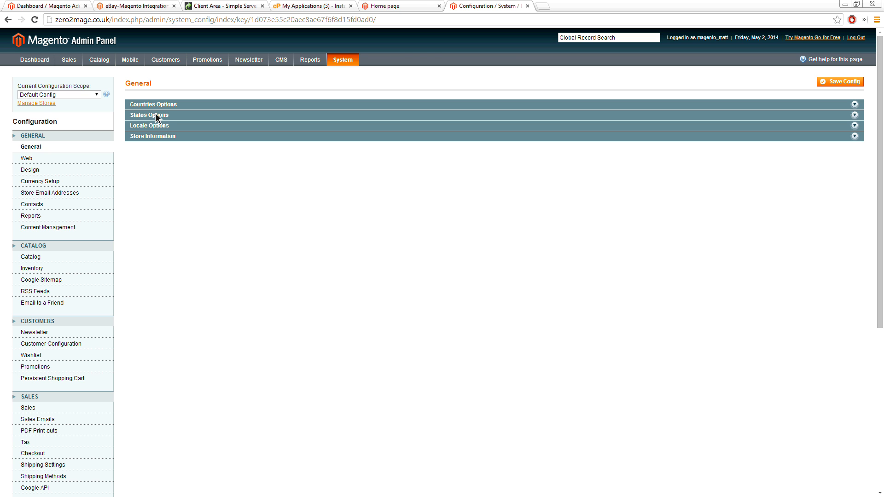
click(153, 136)
click(145, 127)
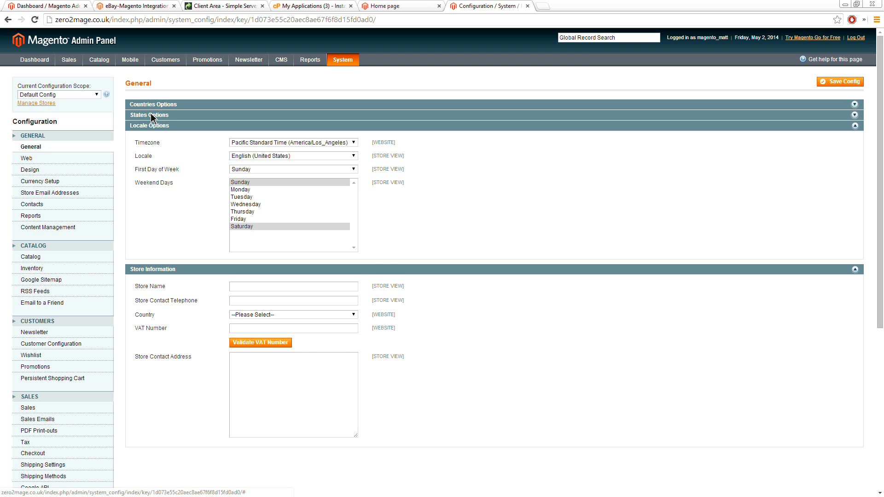
click(151, 113)
click(150, 106)
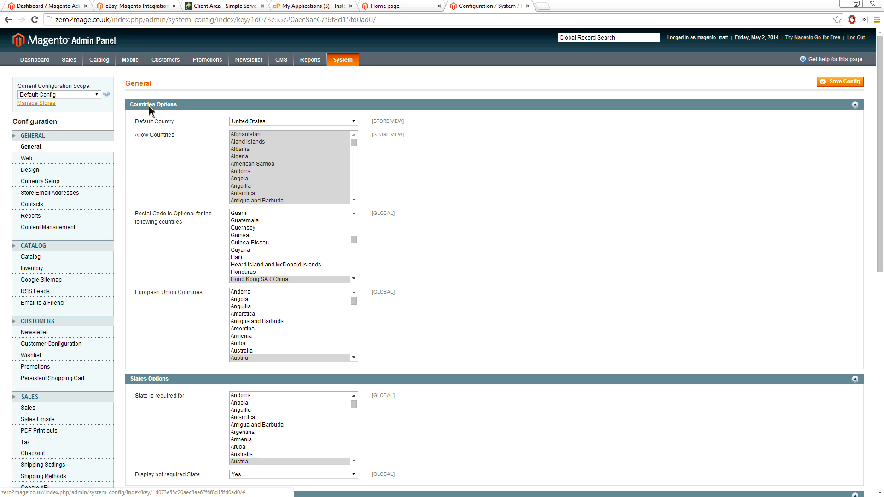
click(38, 65)
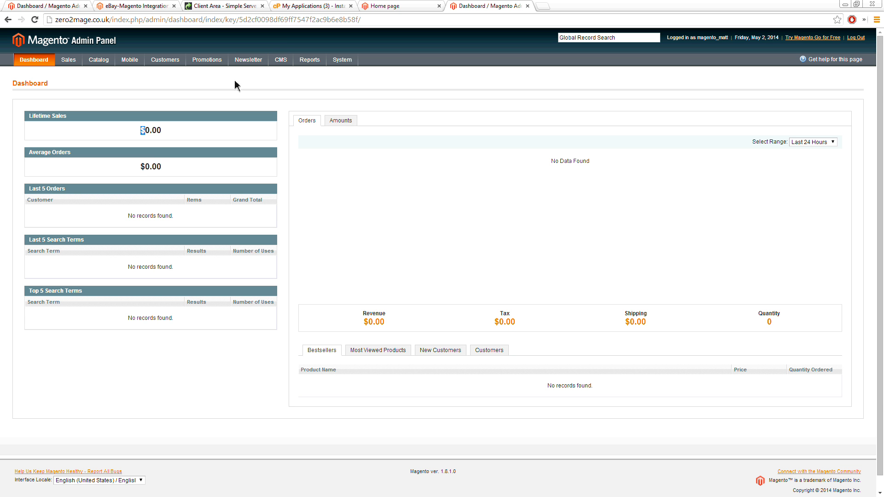
Step: From the Installatron application list, open the Webinar Demo System's admin in a new browser tab and switch to it
click(305, 7)
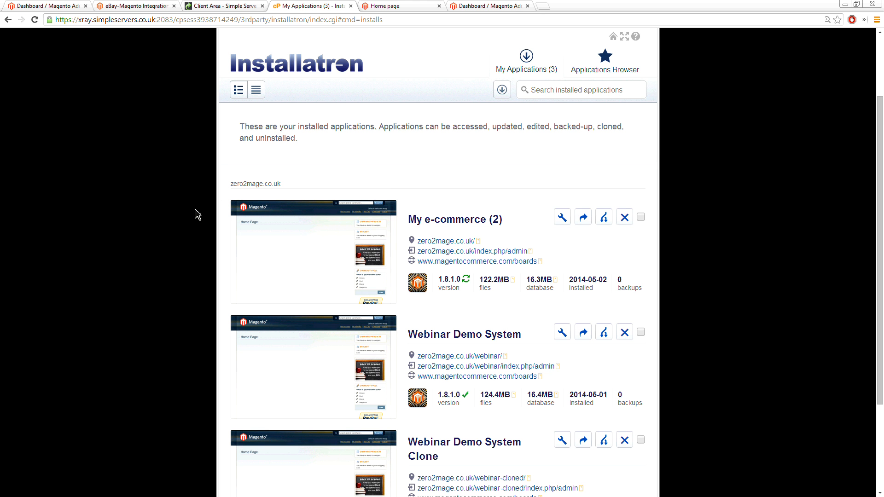
scroll(299, 256, down, 1)
right_click(467, 322)
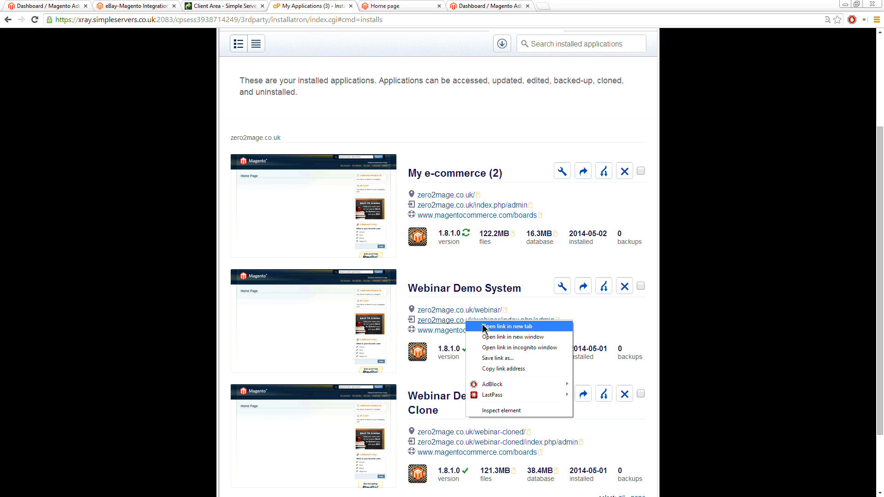
click(479, 328)
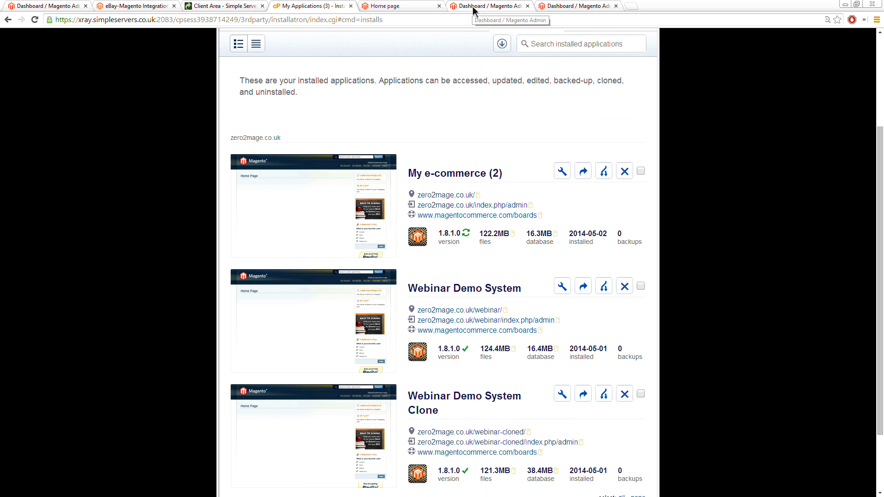
click(473, 7)
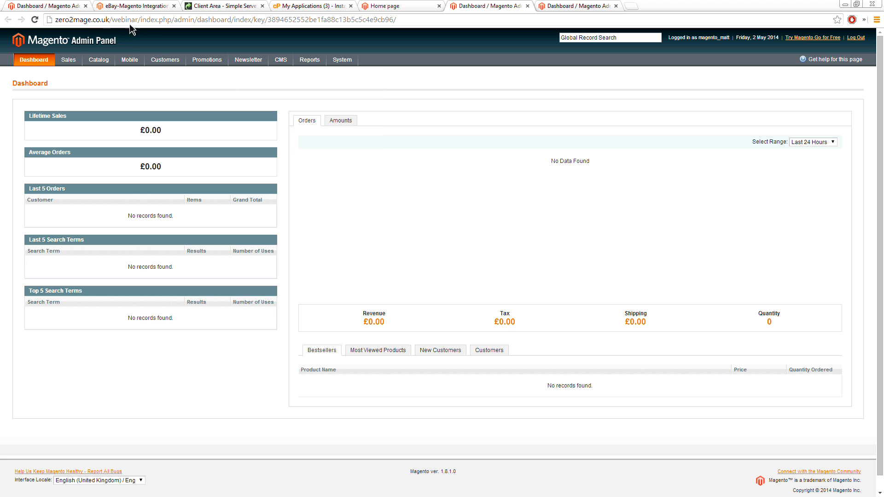
Step: Examine the currency symbol of Lifetime Sales on the Webinar Demo System's dashboard
double_click(144, 132)
click(858, 4)
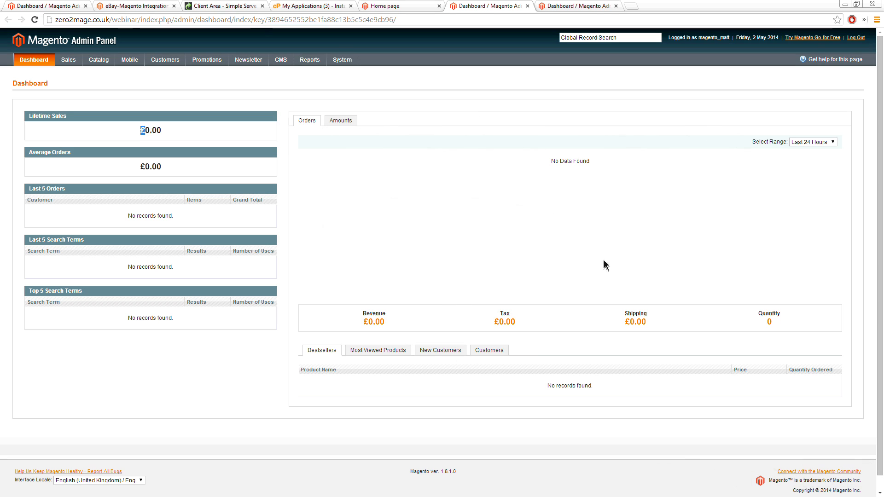
click(581, 245)
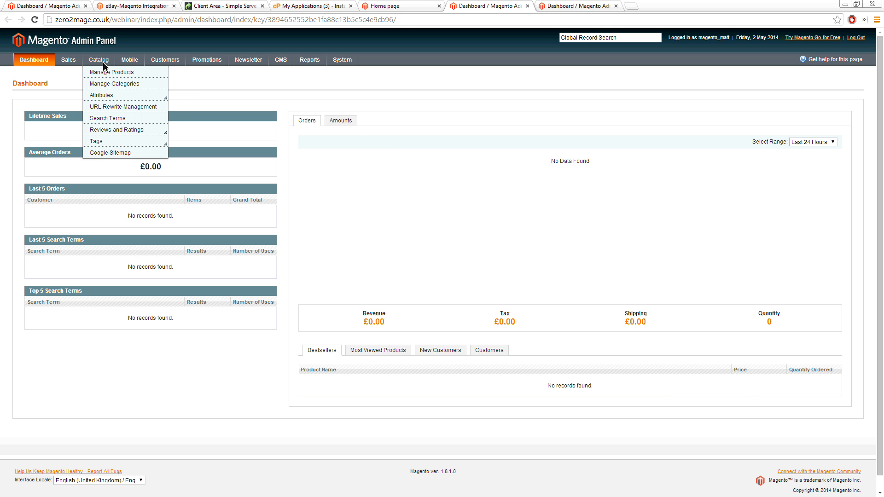
Step: Delete the Russell Hobbs 4-Slice Deluxe Toaster 18117 product from the demo store's catalog
click(105, 72)
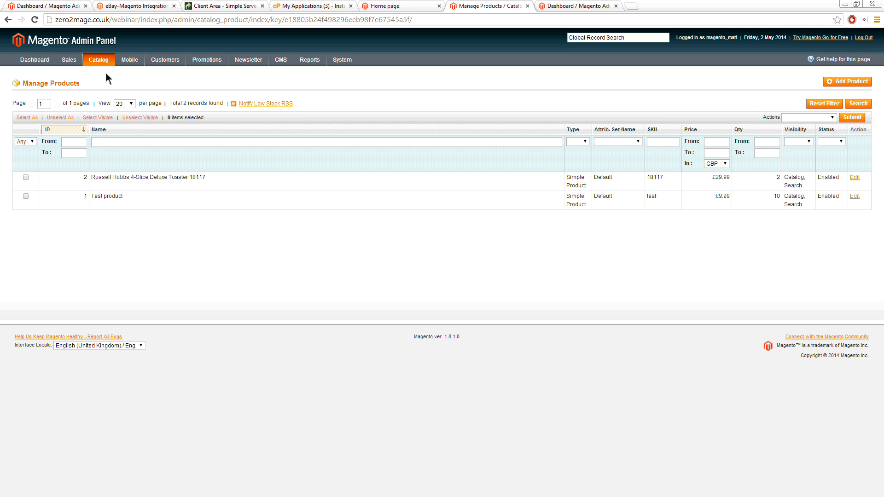
click(26, 177)
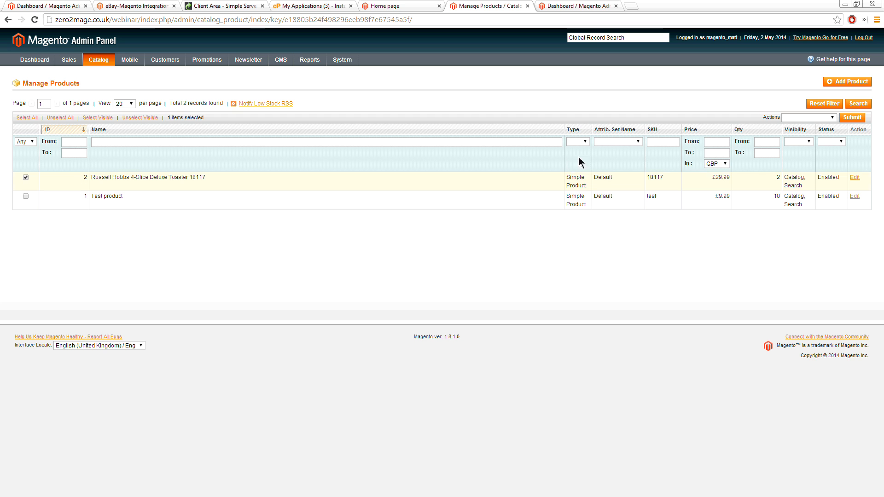
click(801, 118)
click(794, 127)
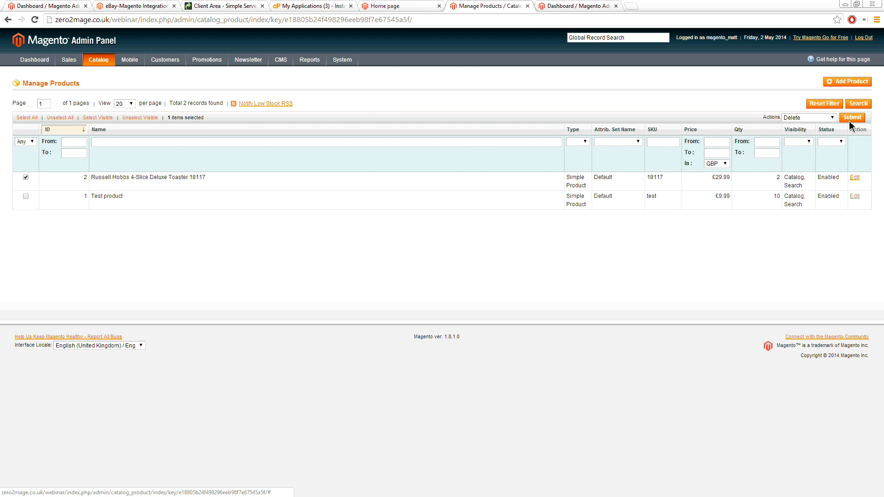
click(852, 117)
click(463, 78)
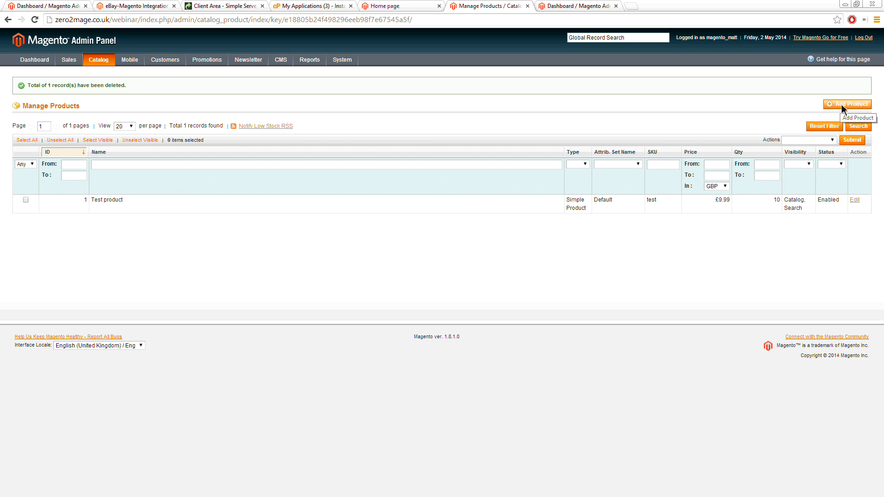
Step: Add a new Simple Product using the Default attribute set and give it the SKU 18117
click(842, 106)
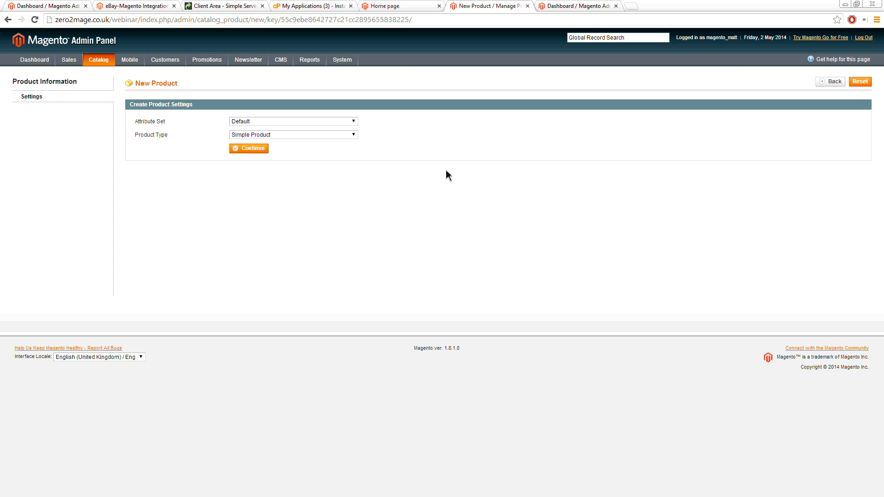
click(251, 148)
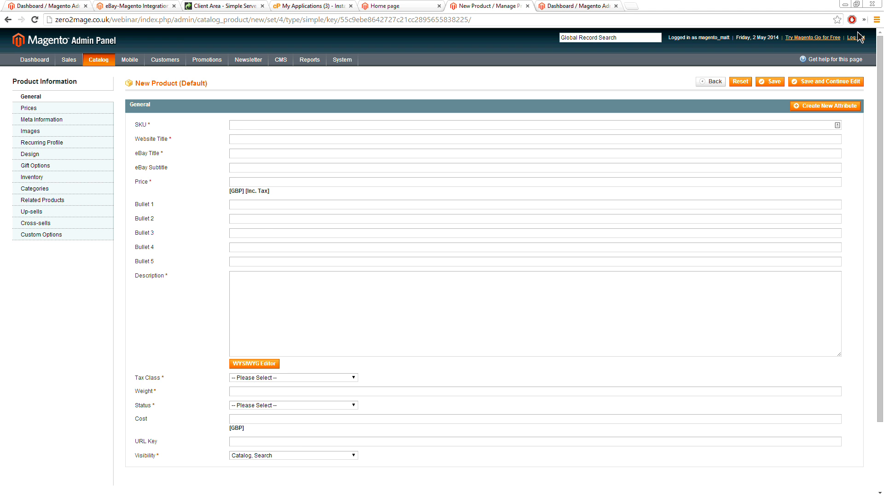
click(239, 128)
text(18117)
Step: Set the website title "Russell Hobbs 4-Slice Deluxe Toaster 18117", eBay title "New Russell Hobbs 4-Slice Deluxe Toaster Modern Classic Design 18117" and price 29.99
click(259, 140)
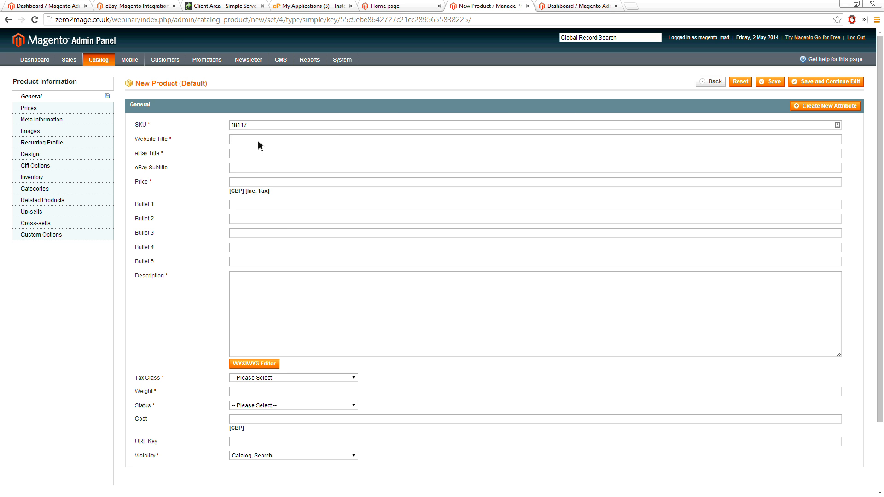
text(Russell Hobbs 4-Slice Deluxe Toaster 18117)
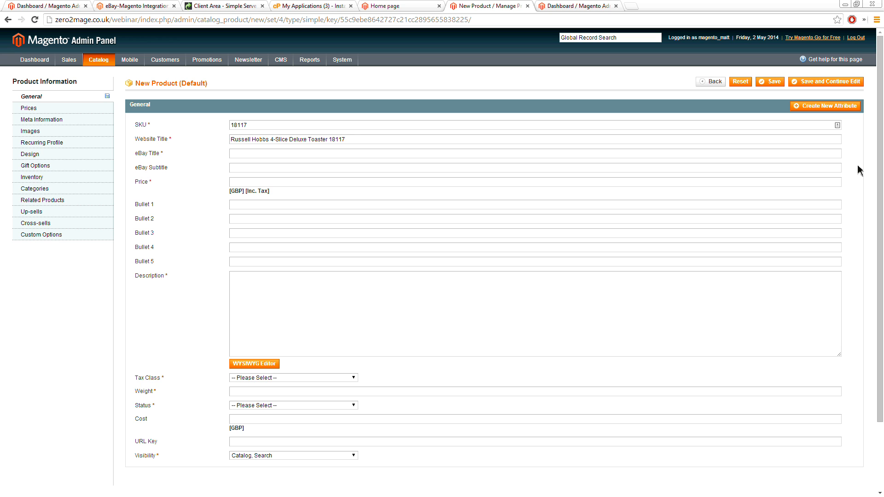
click(430, 155)
text(New Russell Hobbs 4-Slice Deluxe Toaster Modern Classic Design 18117)
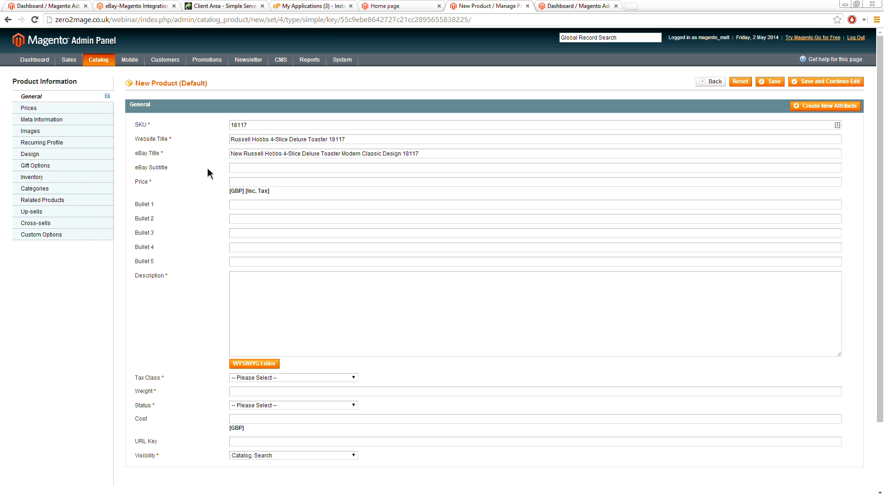
click(242, 170)
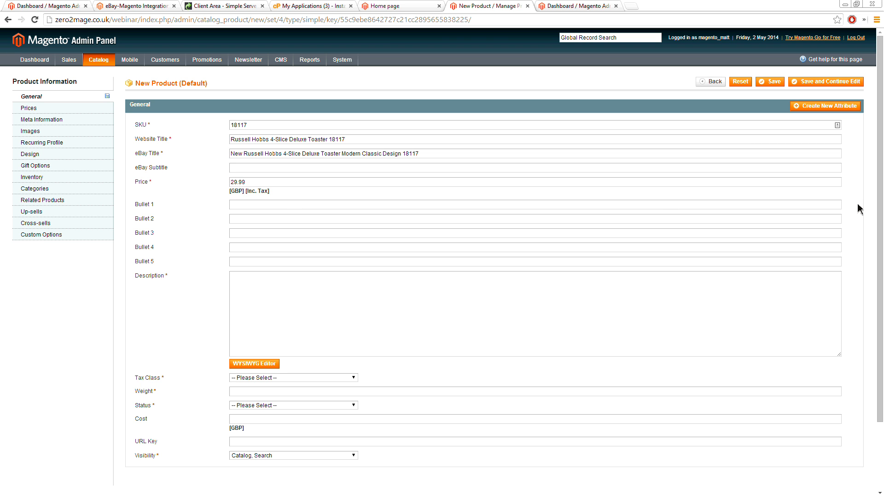
Step: Fill Bullets 1 to 3 with the toaster's 'Lift and Look' function, brushed satin and stainless steel finish, and longer slots with high lift
click(248, 205)
text('Lift and Look' function allows you to view stage of toasting during the cycle)
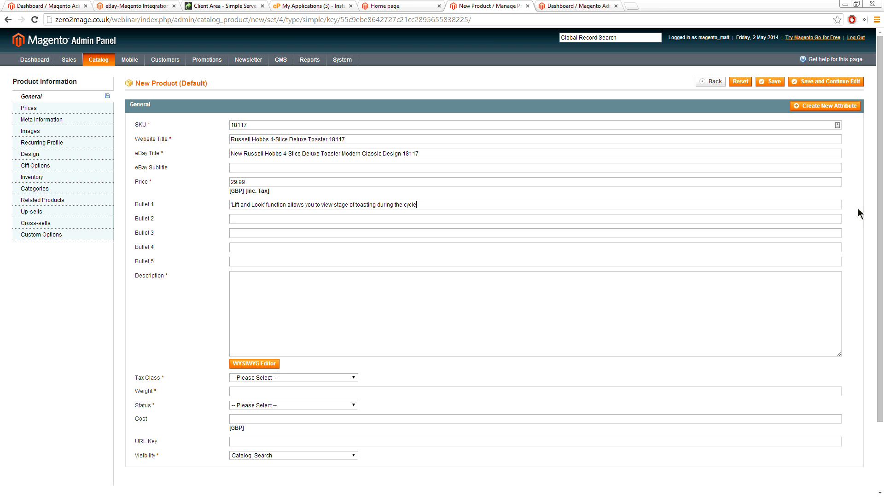
click(247, 222)
text(Brushed satin with polished stainless steel end panels and quality embossed branding)
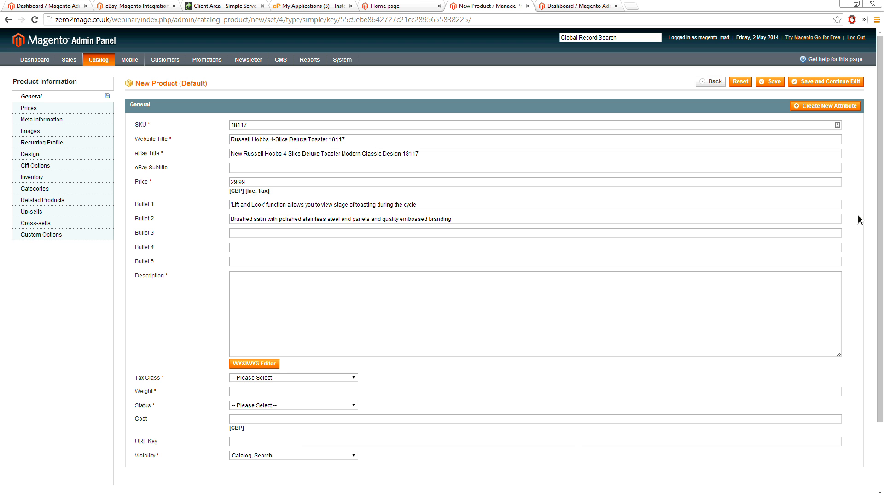
click(268, 234)
text(Longer slots so you can toast larger sizes of bread and high lift for ease of removing toasted bread)
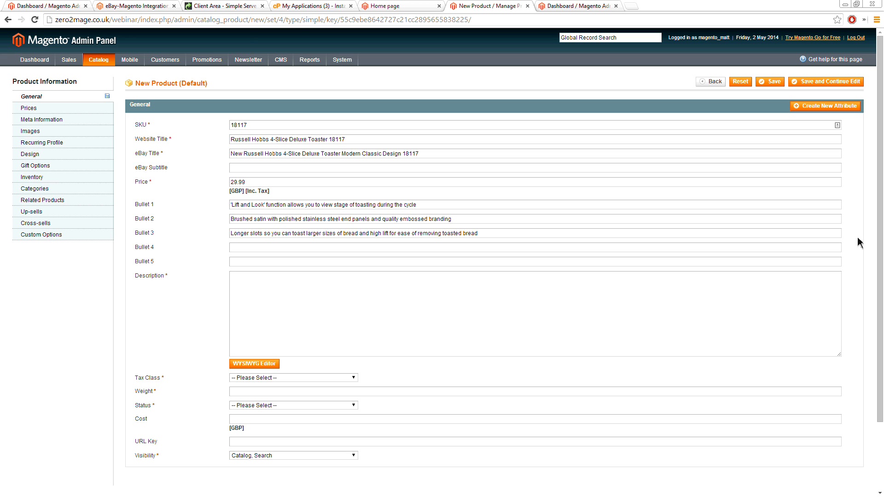
Step: Set Bullet 4 to "Reheat, frozen and cancel functions" and Bullet 5 to "Variable browning control and removable crumb tray"
click(273, 247)
text(Reheat, frozen and cancel functions)
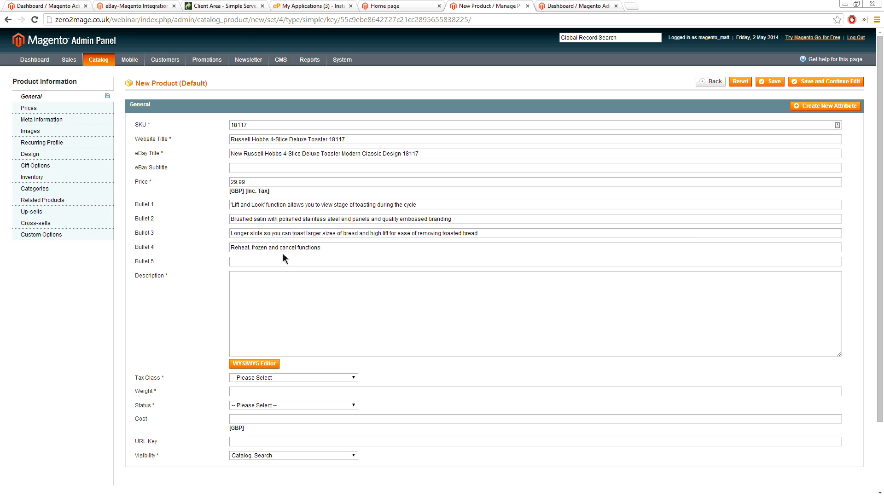
click(256, 263)
text(Variable browning control and removable crumb tray)
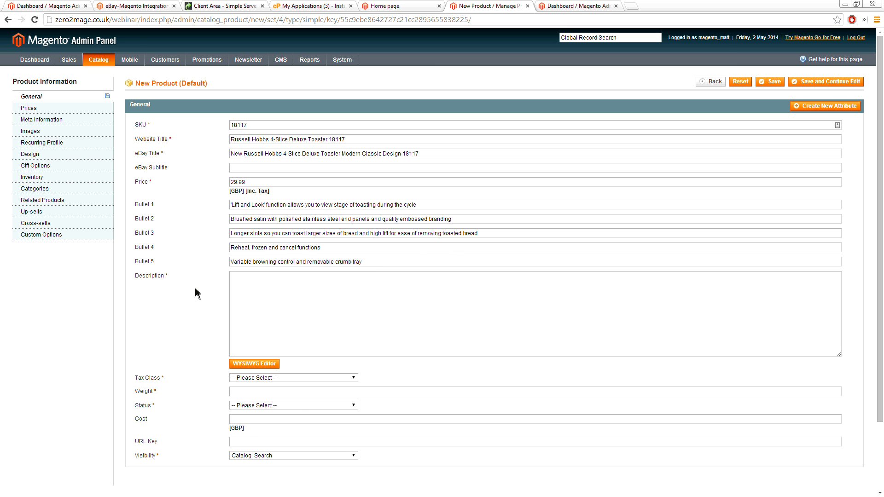
Step: Paste the two-paragraph toaster description into the product's Description using the WYSIWYG editor
key(ctrl+plus)
key(ctrl+plus)
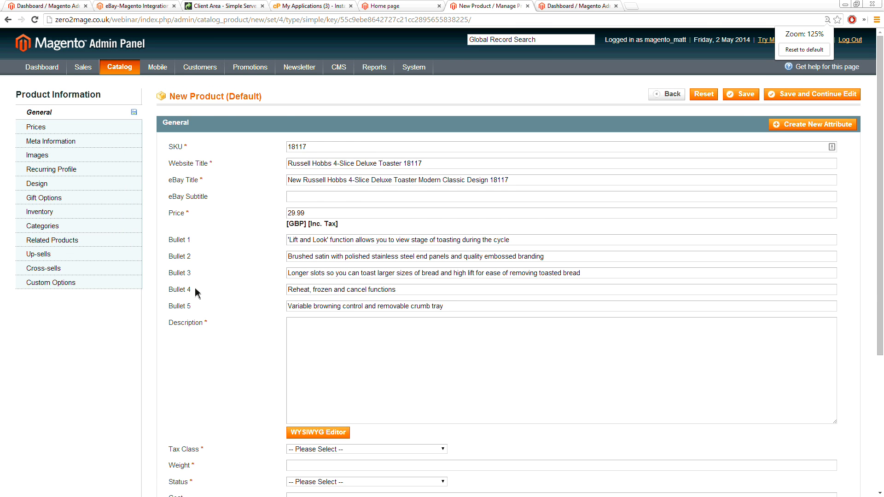
key(ctrl+plus)
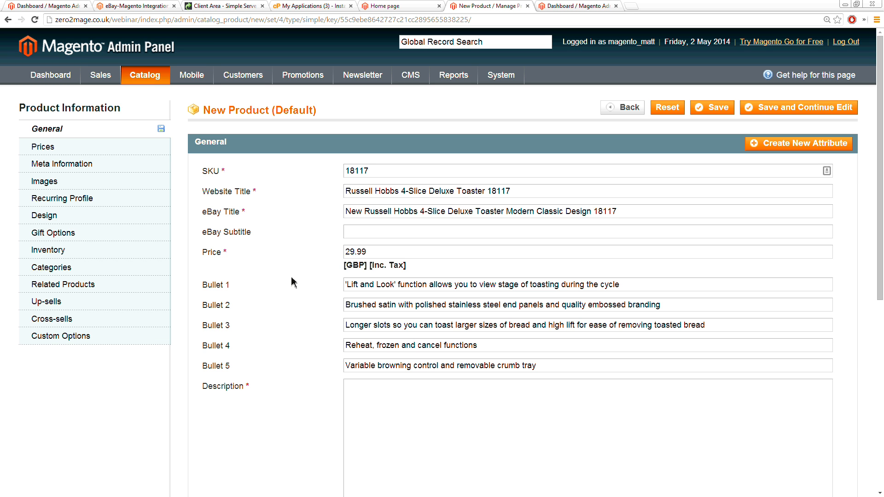
scroll(289, 276, down, 3)
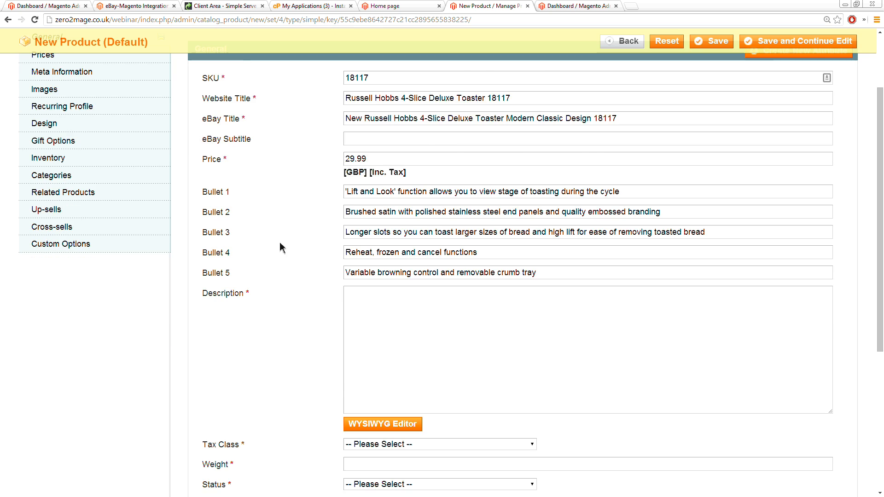
click(373, 253)
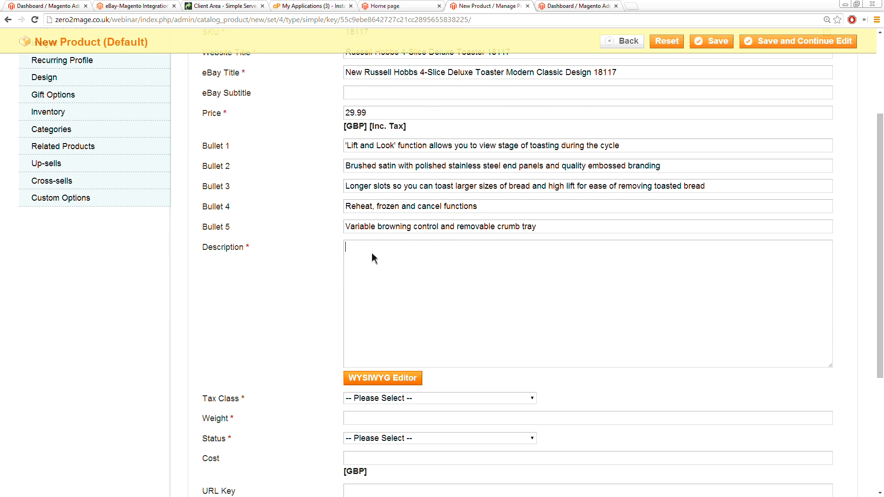
click(401, 377)
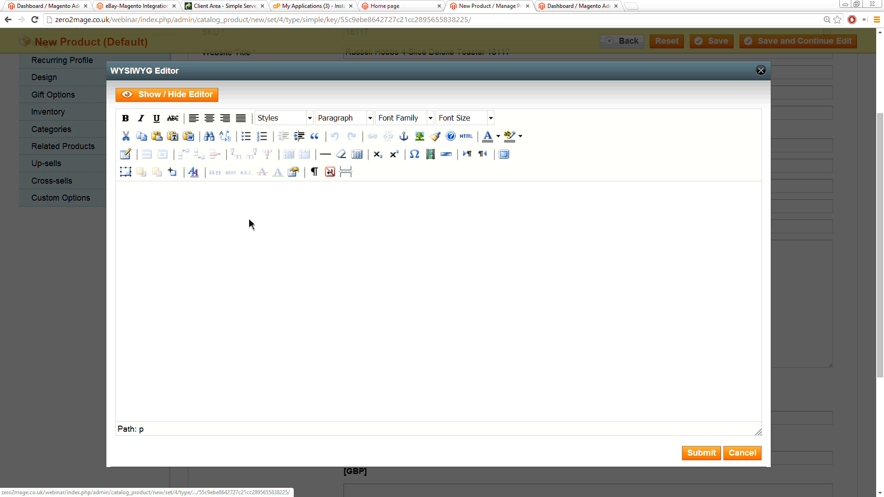
text(With a fashionable and versatile brushed and polished stainless steel body, the Russell Hobbs Deluxe Toaster with 'Lift and Look' function is designed to match the contemporary kitchen. Made to deliver the perfect slice of toast, the solid and robust design of this toaster complements its sleek and stylish look, plus with extra-long toasting slots you can toast larger slices of bread. The 'Lift and Look' feature allows you to view the toasting stage of your bread without having to press cancel so you achieve the perfect browning result. With extra-wide and longer toasting slots, the Russell Hobbs Deluxe 4-Slice Toaster is ideal for toasting both thin and thick sliced bread or even home baked bread. For your convenience the toaster has an extra lift facility, making it easier to remove smaller items like crumpets and bagels. The frozen bread setting will allow bread to be toasted straight from the freezer and the reheat function will quickly give a short burst of heat to unbuttered toast. The variable browning control can be altered to suit your own personal preference and should you wish to cancel the toasting process at any time, simply press the eject button and the toast will pop up and elements will switch off.)
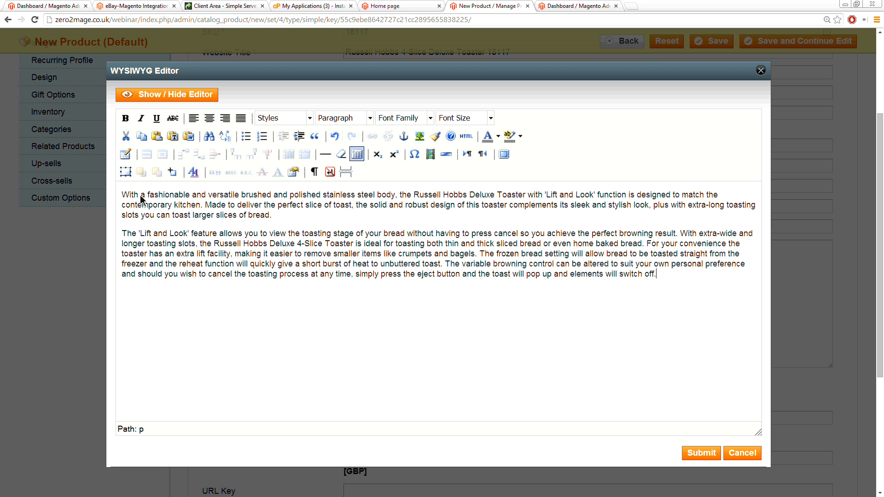
Step: Make the word "polished" bold in the description, submit the text and inspect its HTML tags
drag(290, 199, 321, 198)
click(129, 120)
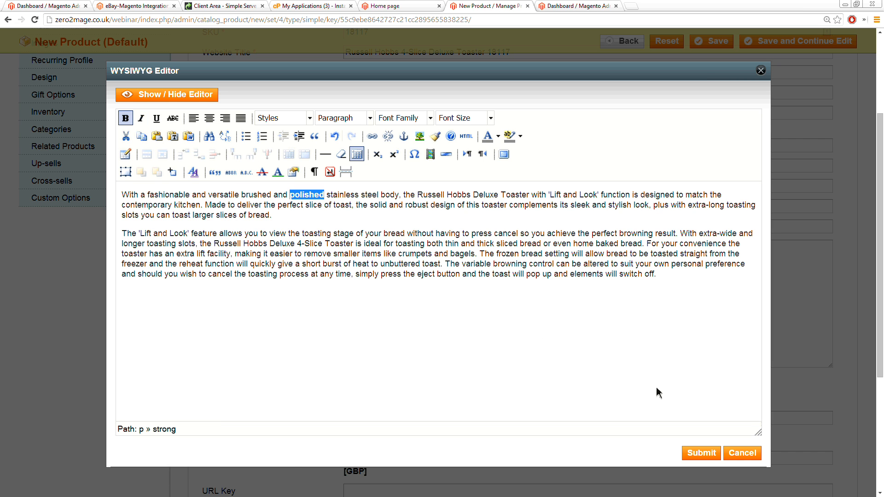
click(707, 454)
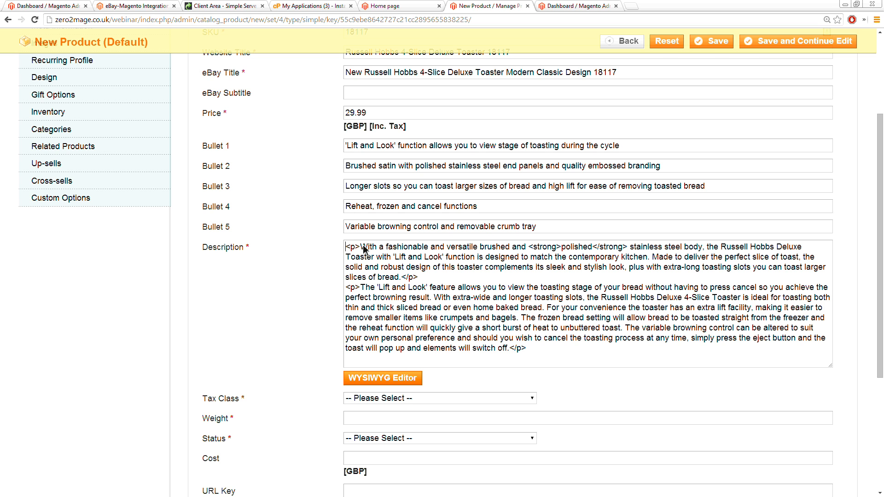
drag(360, 249, 345, 249)
drag(529, 250, 627, 251)
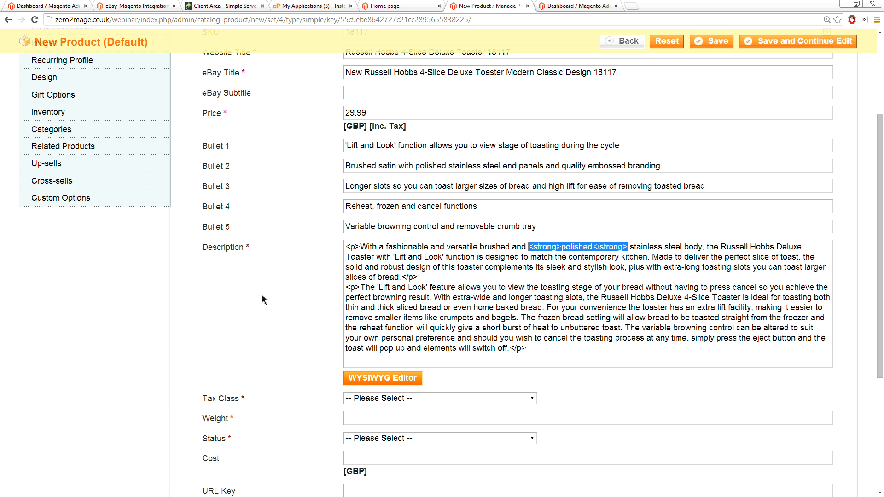
Step: Set the product's Tax Class to None, Status to Enabled and Weight to 3200
click(291, 320)
scroll(302, 319, down, 2)
click(358, 307)
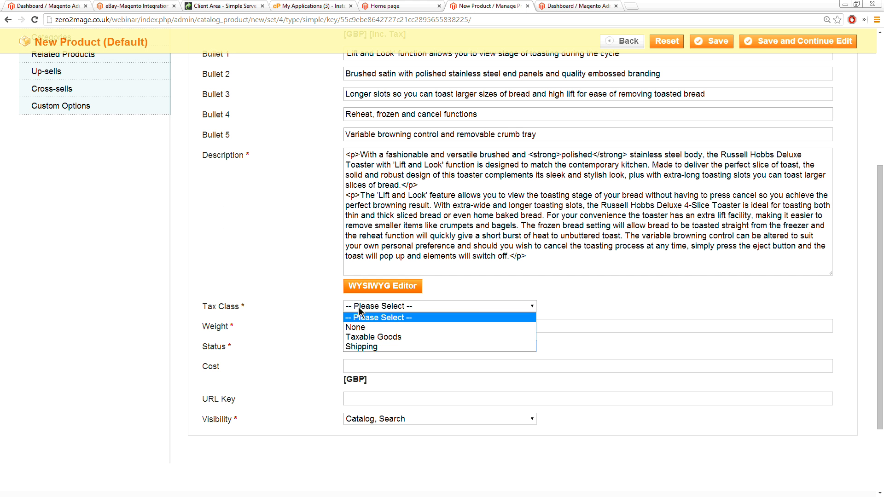
click(363, 327)
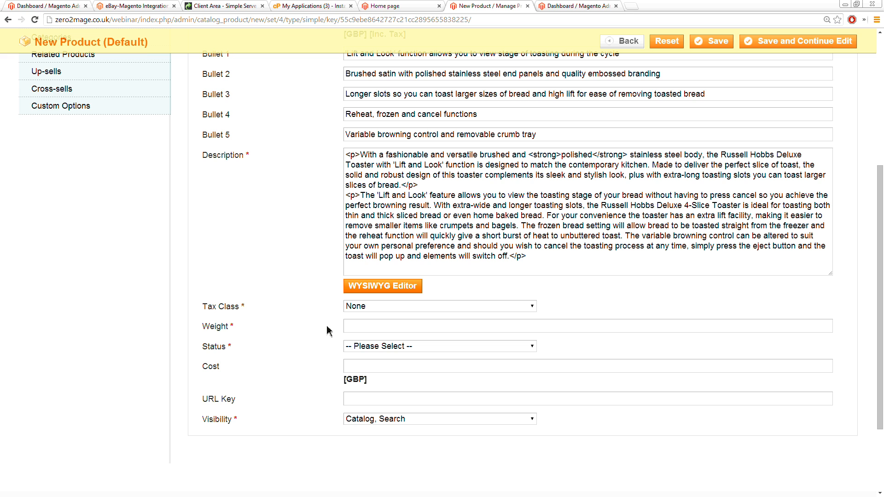
click(376, 351)
click(369, 368)
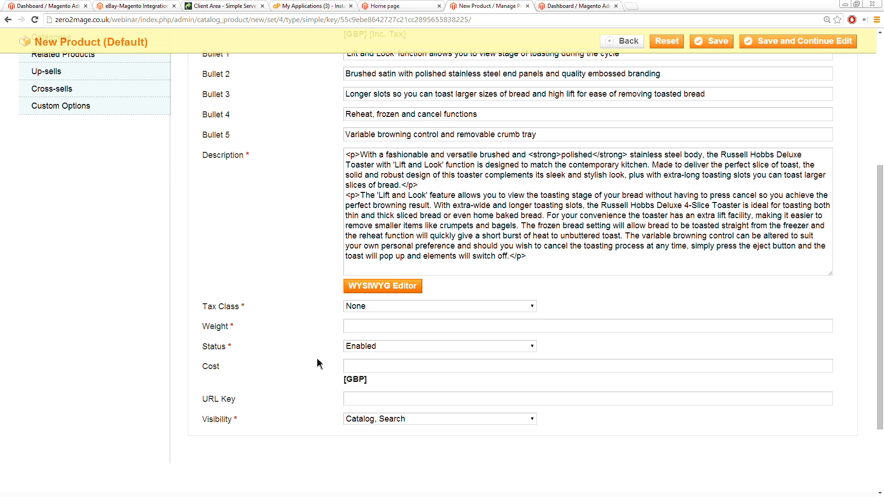
click(362, 331)
text(3200)
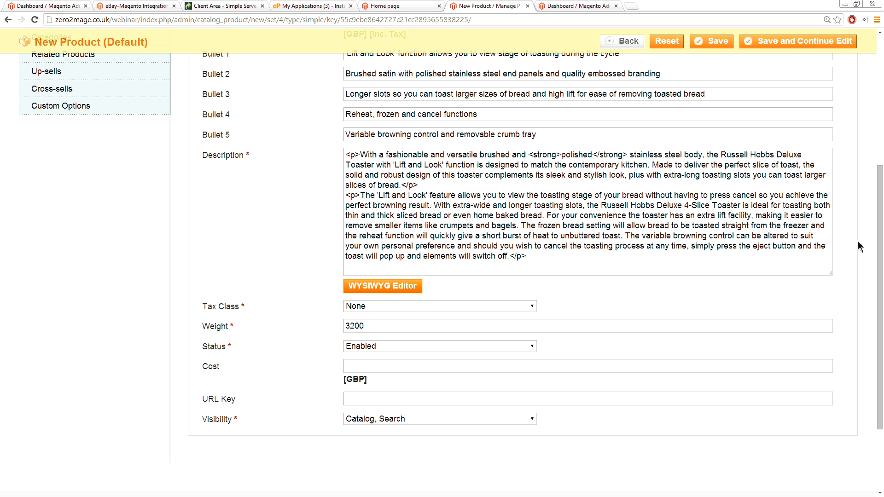
scroll(271, 214, up, 3)
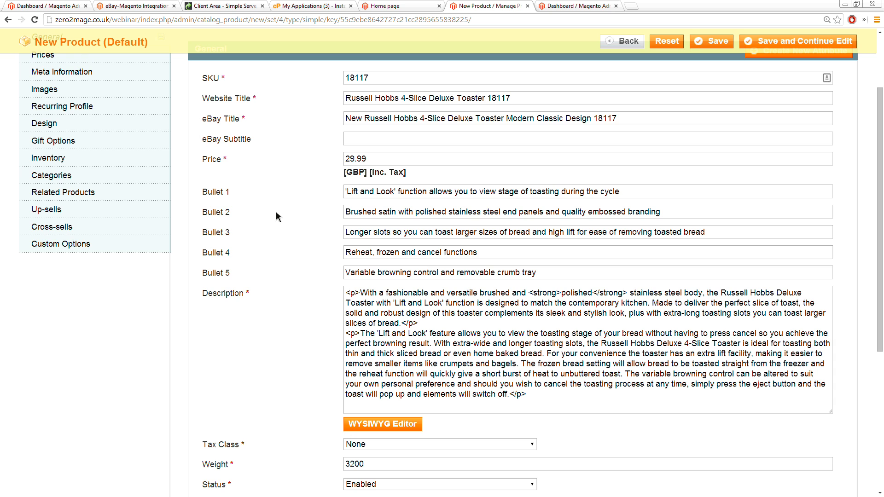
scroll(276, 211, down, 3)
drag(366, 326, 339, 326)
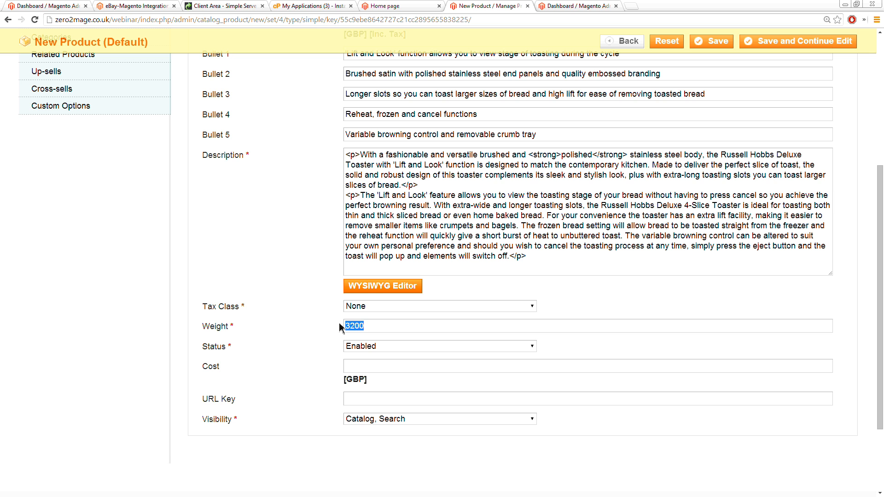
Step: Upload the six pictures toaster1 to toaster6 from the Toaster folder as product images
scroll(316, 318, up, 2)
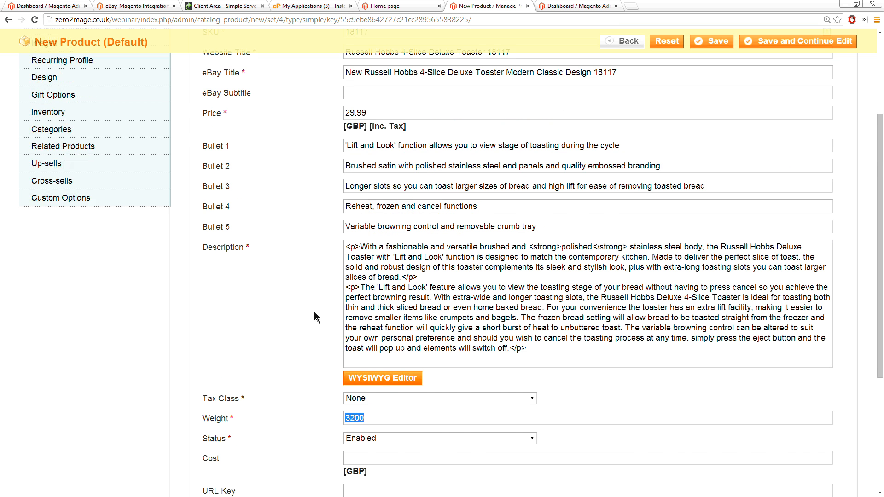
scroll(316, 317, up, 3)
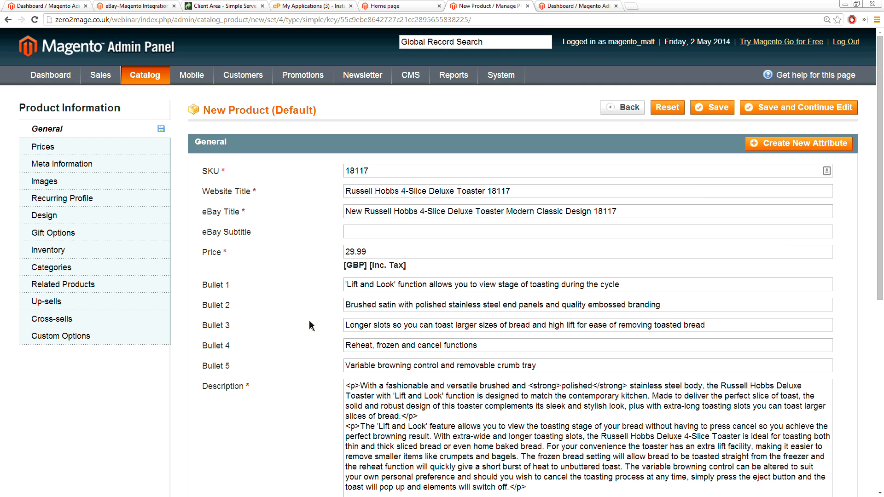
click(63, 183)
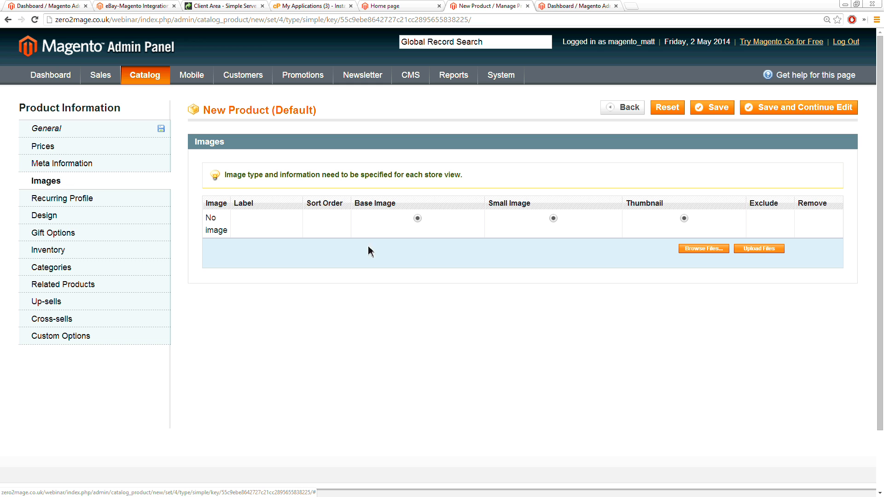
click(704, 249)
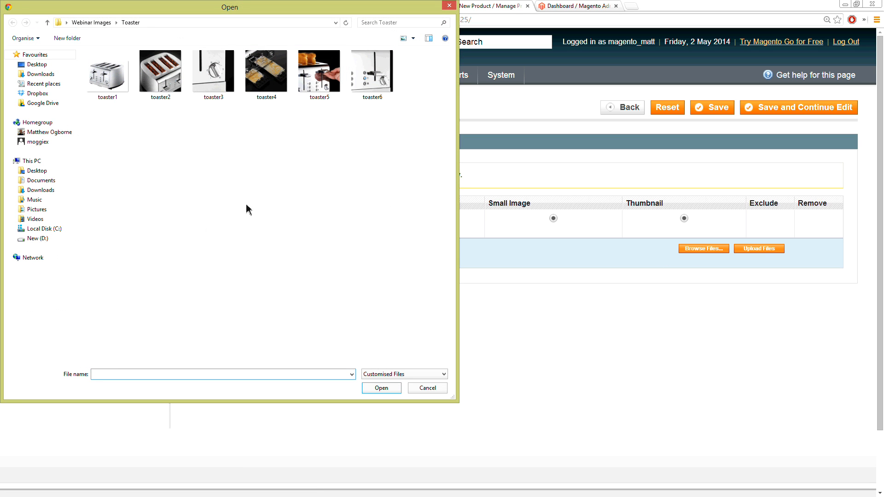
click(117, 88)
shift+click(392, 88)
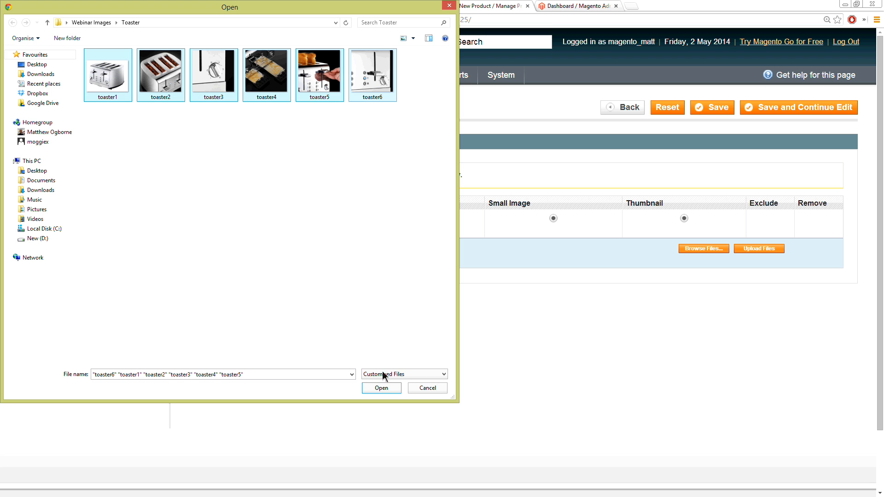
click(387, 388)
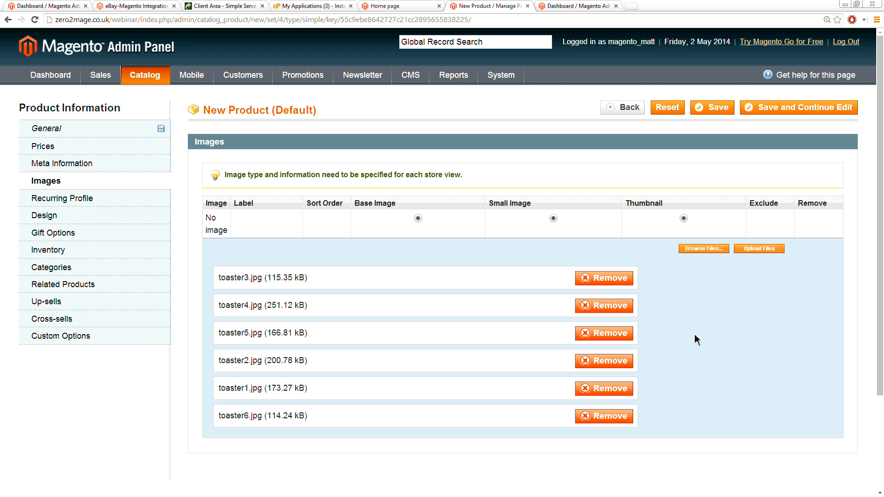
click(756, 252)
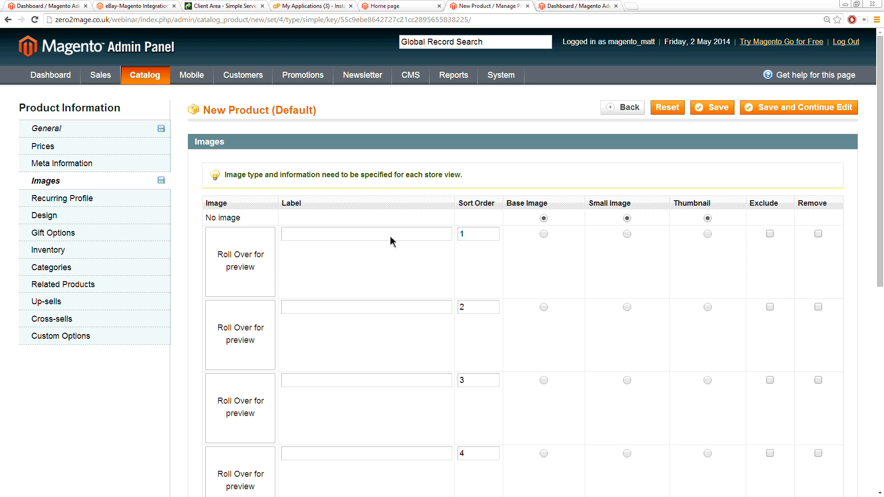
Step: Make the full toaster picture on a white background, sort order 5, the Base Image, Small Image and Thumbnail
scroll(237, 359, down, 2)
scroll(237, 365, down, 2)
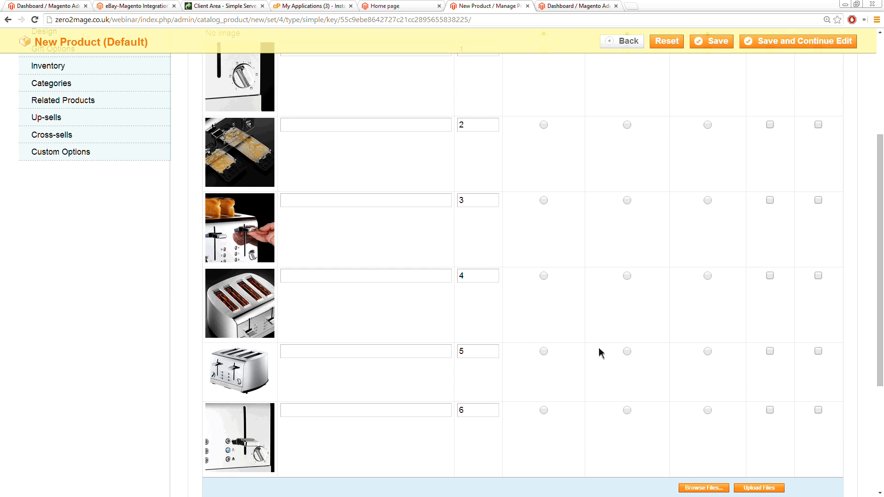
click(544, 351)
click(626, 353)
click(708, 352)
scroll(638, 362, down, 1)
scroll(622, 366, up, 5)
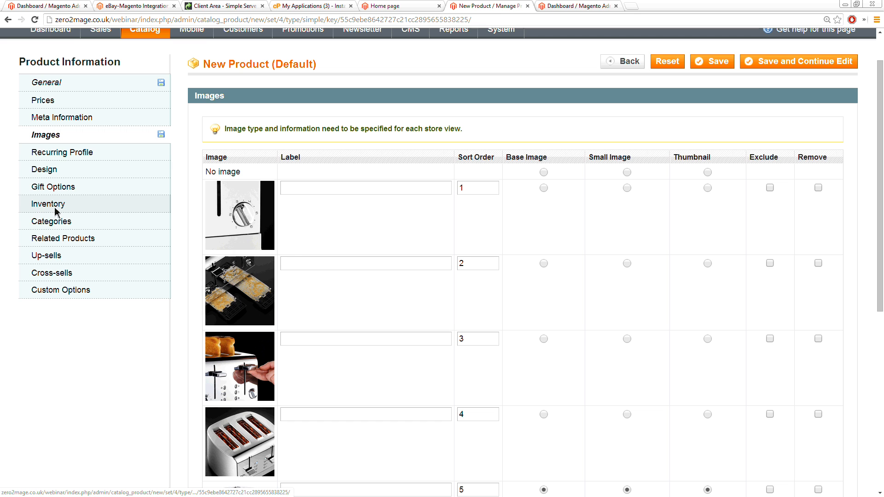
Step: Set the inventory Qty to 2 and Stock Availability to In Stock
click(54, 208)
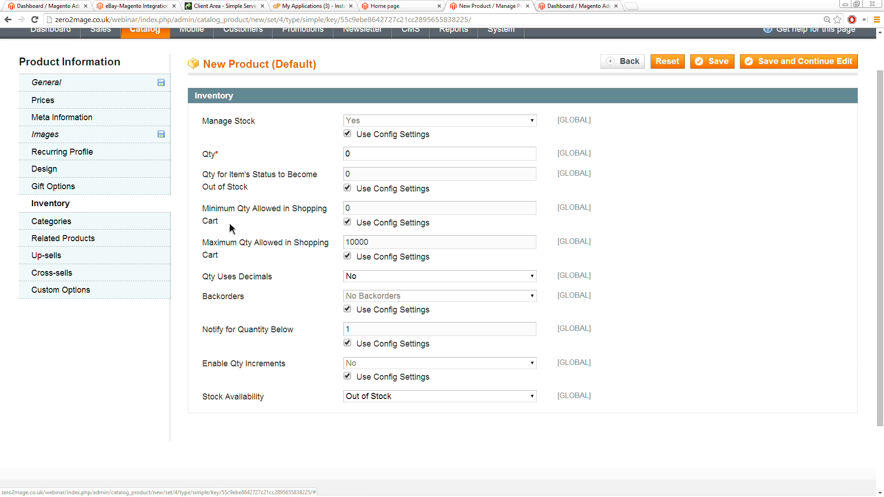
click(334, 157)
text(2)
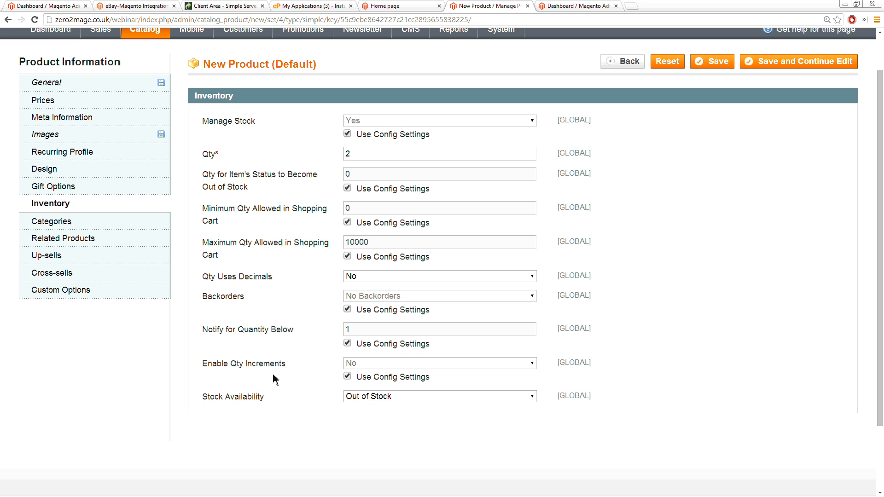
click(364, 396)
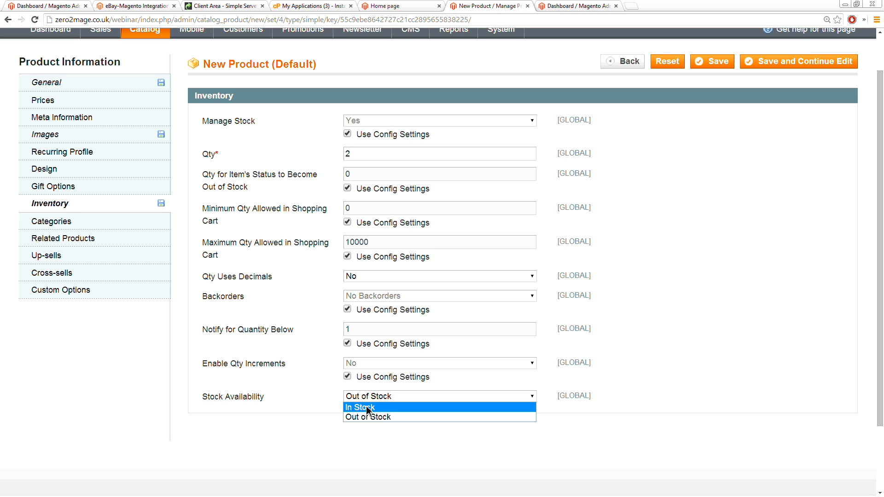
click(367, 408)
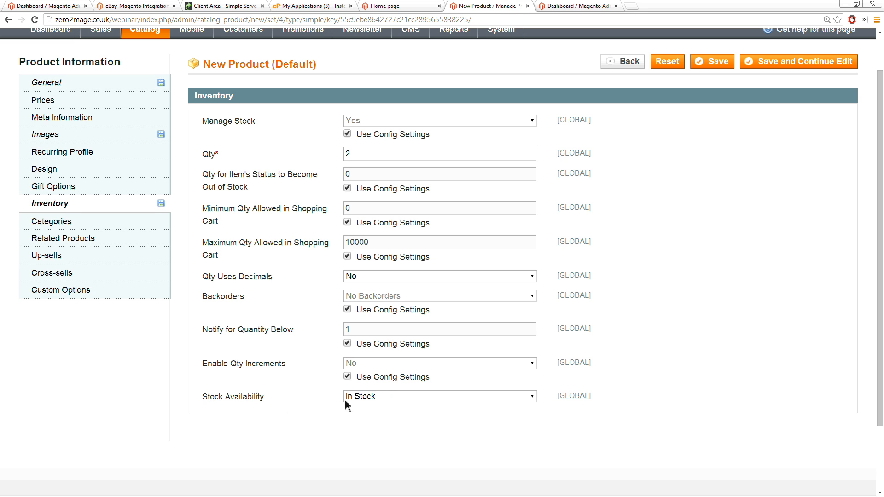
Step: Assign the product to the Toasters category
click(64, 225)
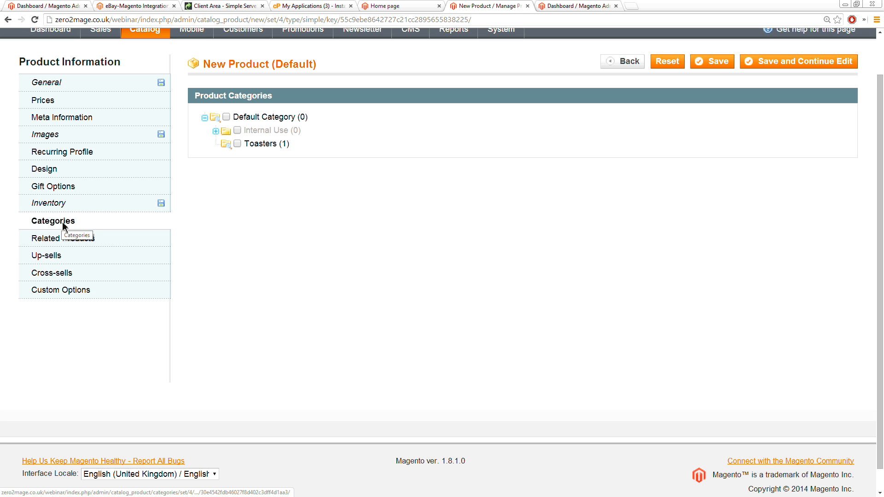
click(238, 144)
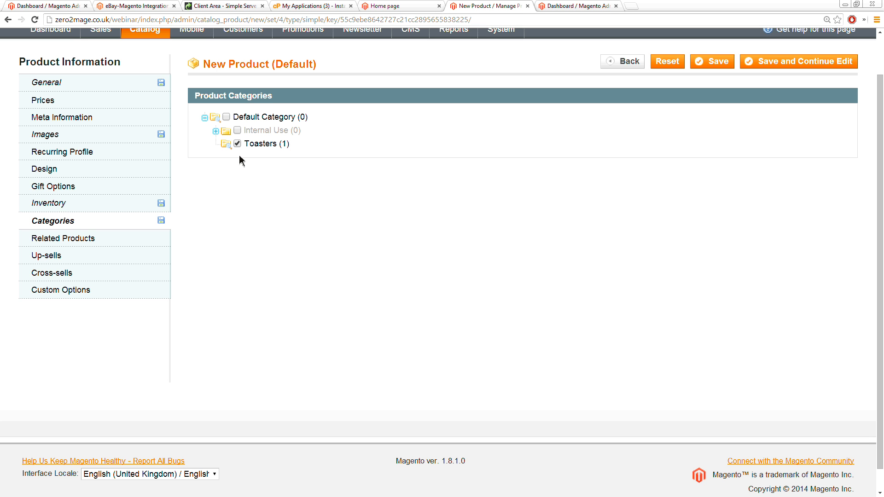
scroll(288, 199, up, 1)
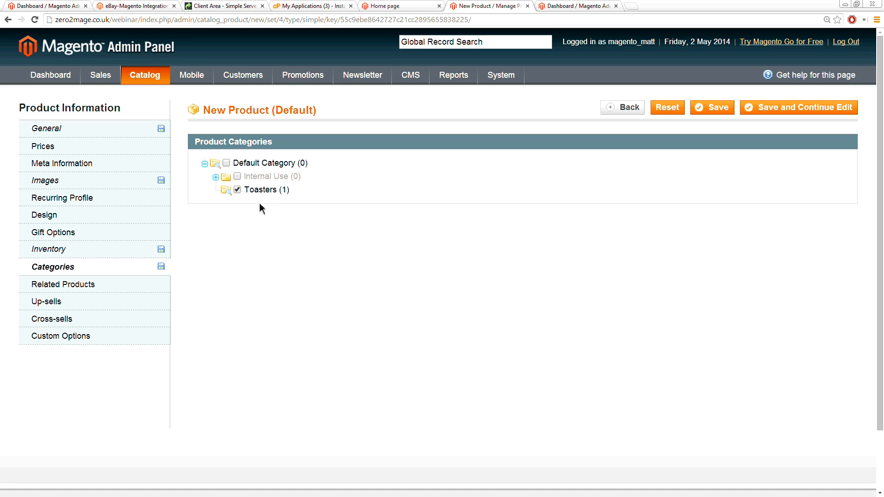
Step: Look at the Prices settings, clear the general Price field and try to save the product without a price
click(54, 146)
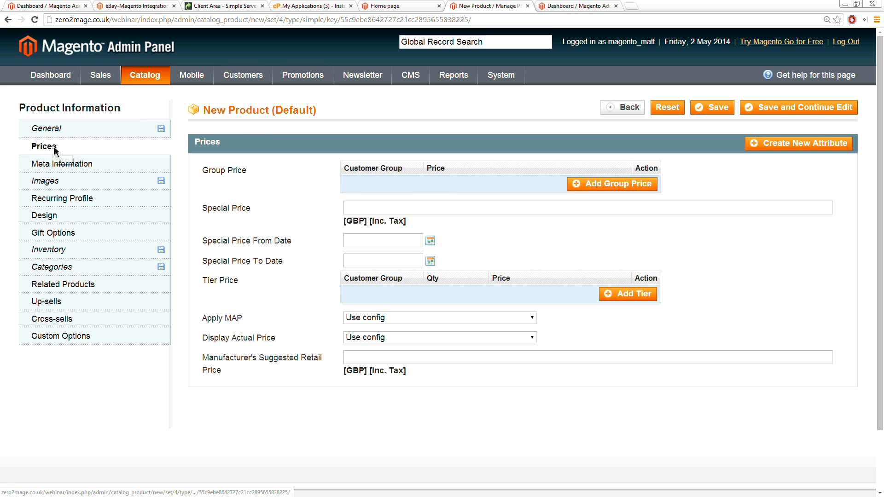
click(56, 131)
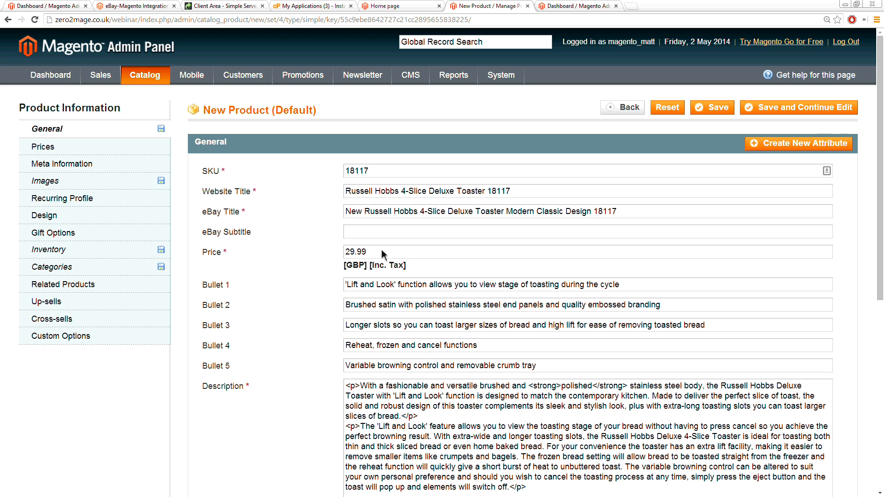
drag(394, 255, 341, 251)
key(BackSpace)
click(714, 109)
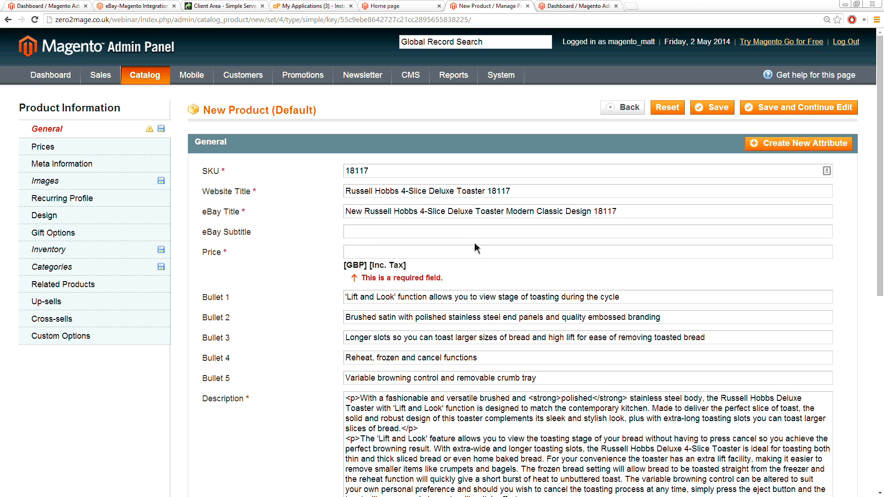
Step: Enter the price 29.99 and save the product
text(29.99)
click(714, 109)
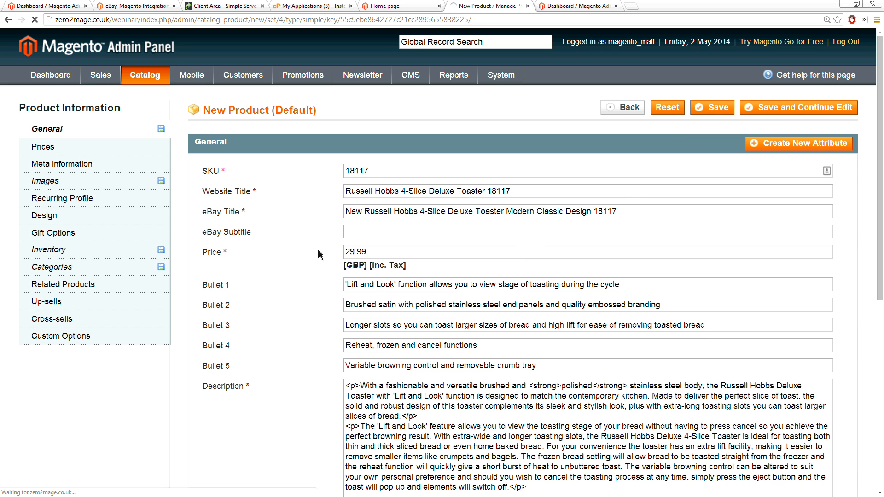
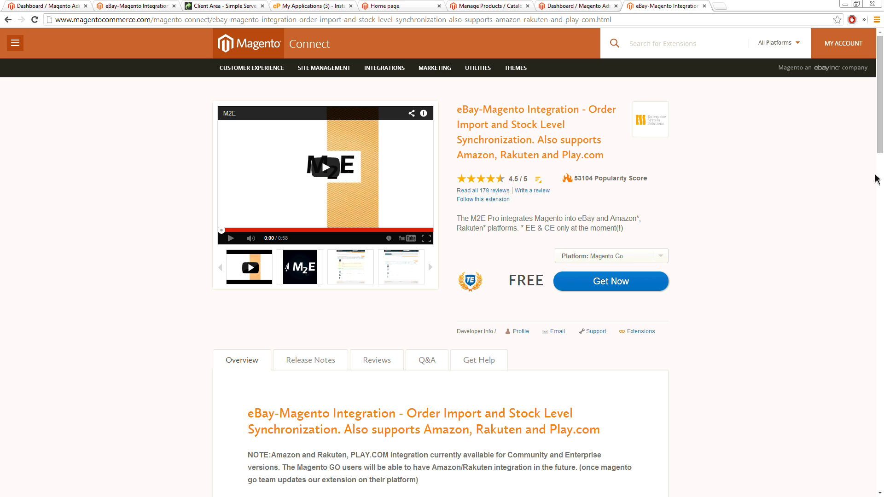
Step: Get the Magento Connect 2.0 extension key of the eBay-Magento Integration for the Community platform, accepting the extension license agreement
mouse_move(578, 182)
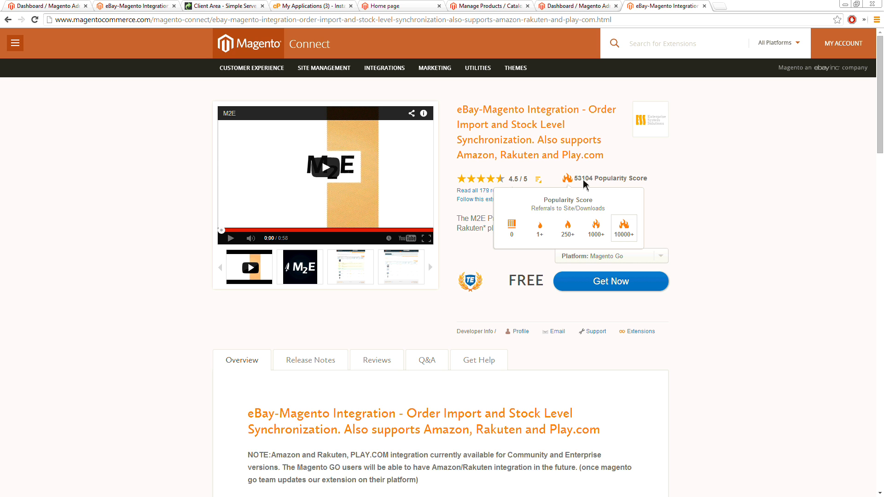
click(654, 256)
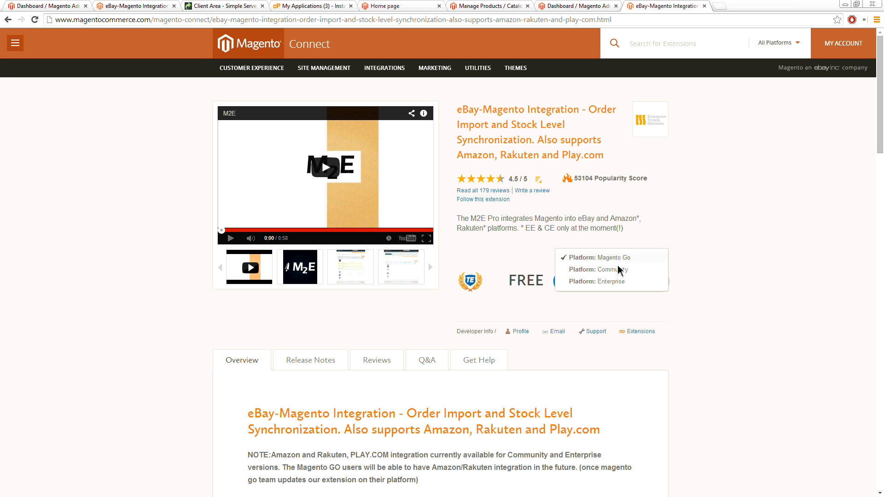
click(610, 273)
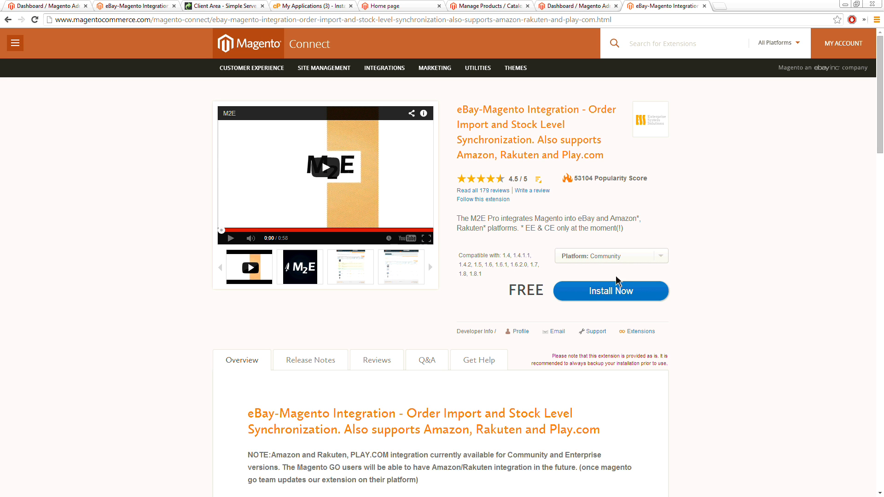
click(626, 288)
click(630, 297)
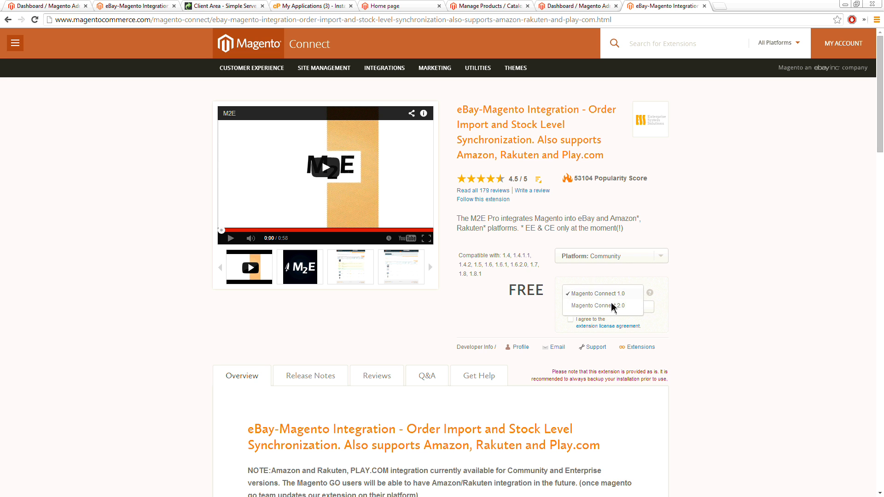
click(608, 305)
click(571, 319)
click(595, 307)
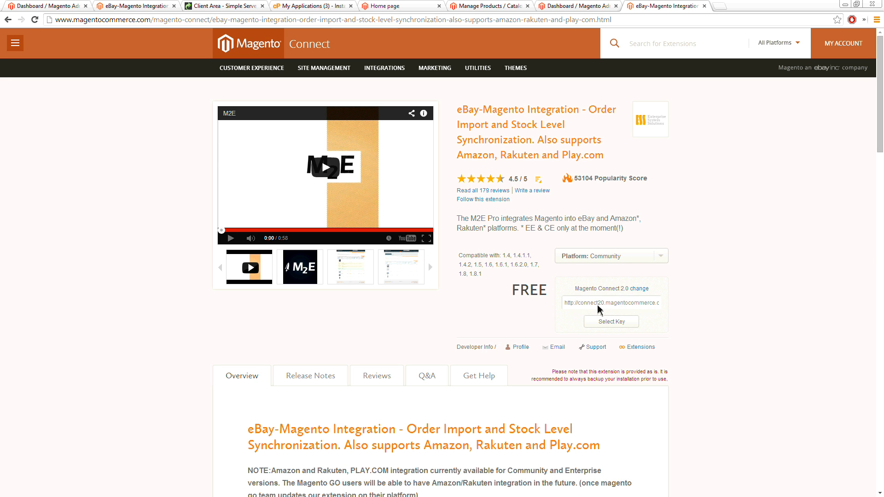
Step: Copy the full Magento Connect 2.0 extension key
triple_click(592, 303)
right_click(595, 303)
click(626, 345)
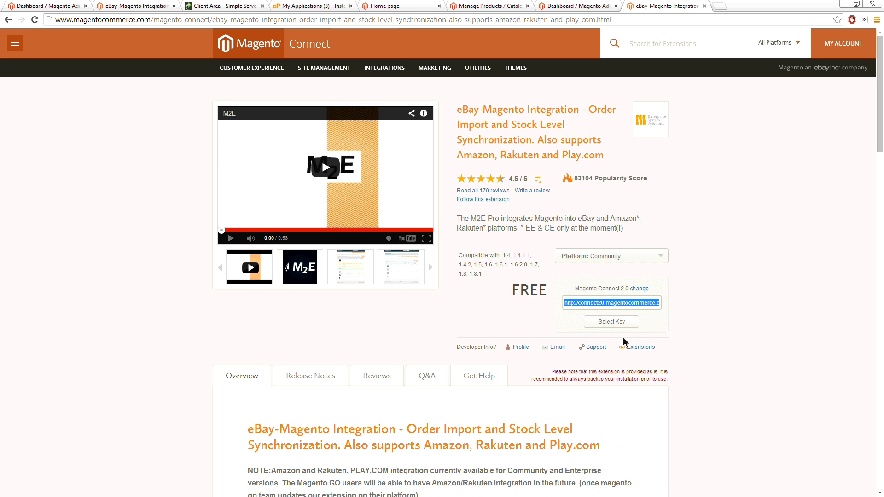
click(731, 297)
Step: Open Magento Connect Manager from the webinar store's admin panel and log in with the filled-in administrator credentials
click(560, 9)
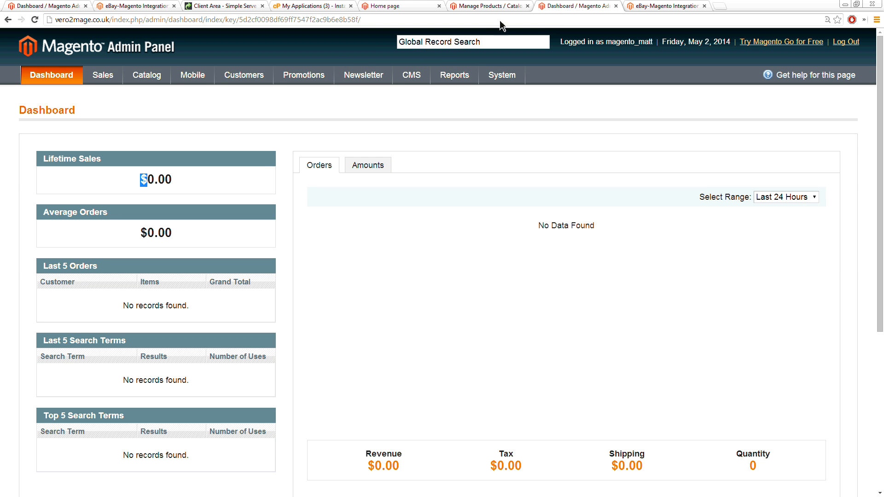
click(491, 7)
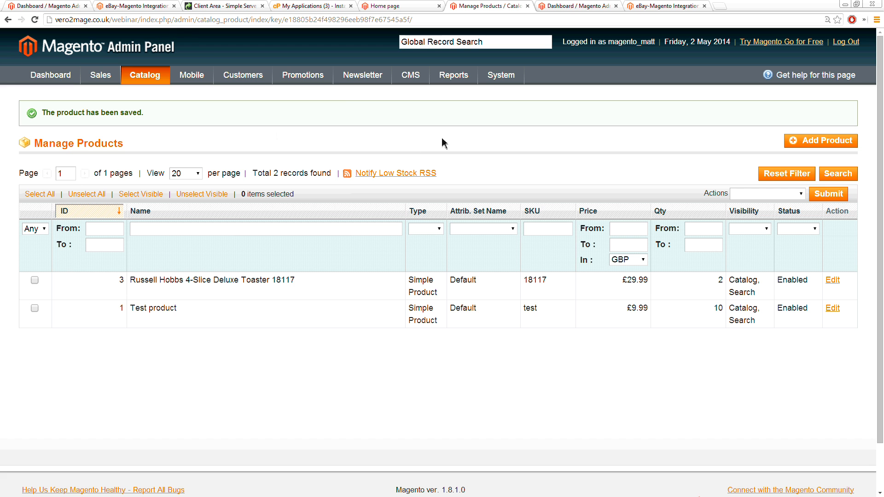
mouse_move(503, 80)
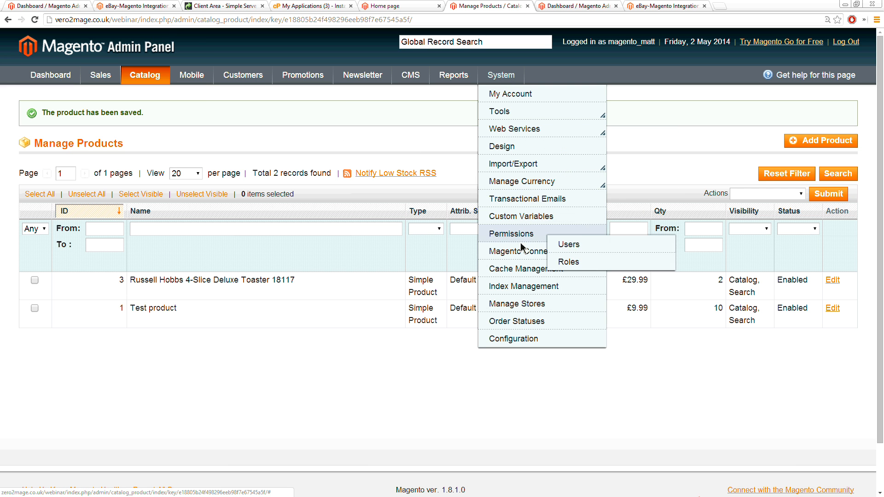
mouse_move(527, 252)
click(575, 266)
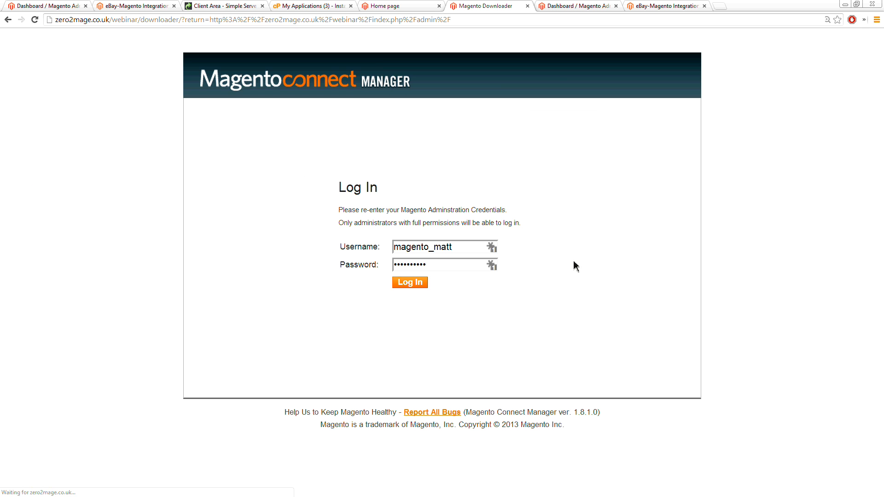
click(417, 282)
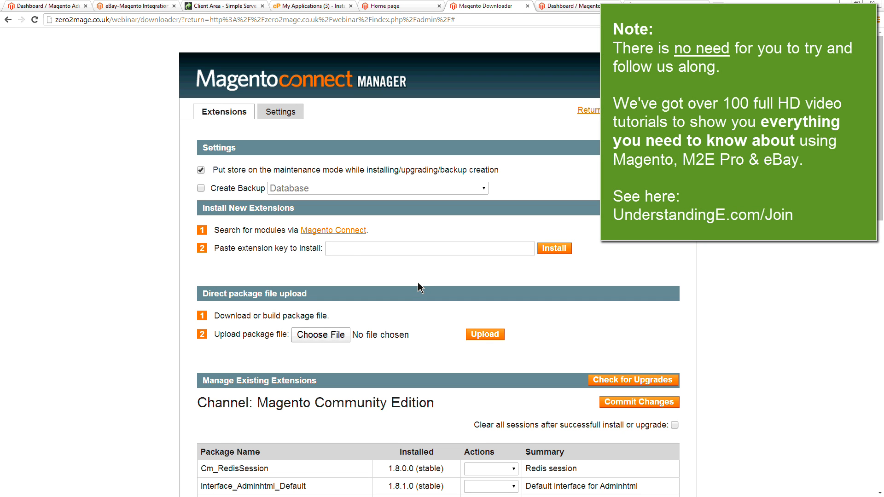
Step: Install the m2epro_ebay_magento 6.1.4 package from the copied extension key and return to the store's admin panel
right_click(357, 250)
click(367, 302)
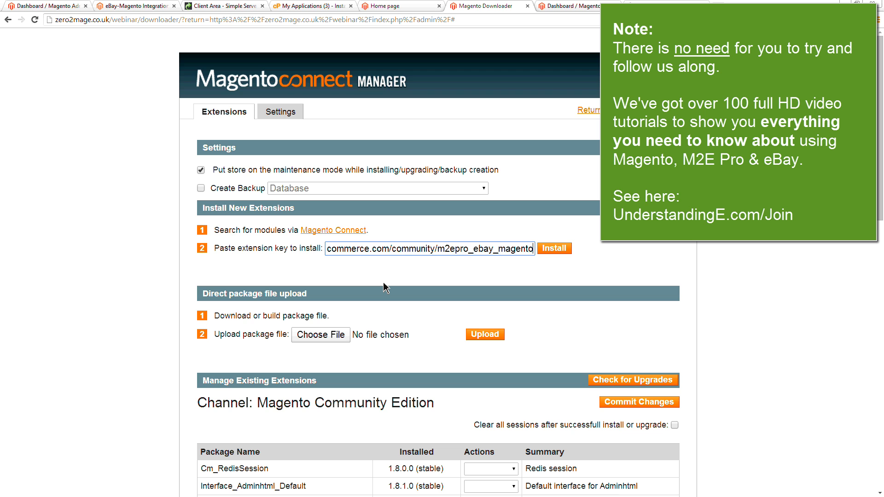
click(566, 248)
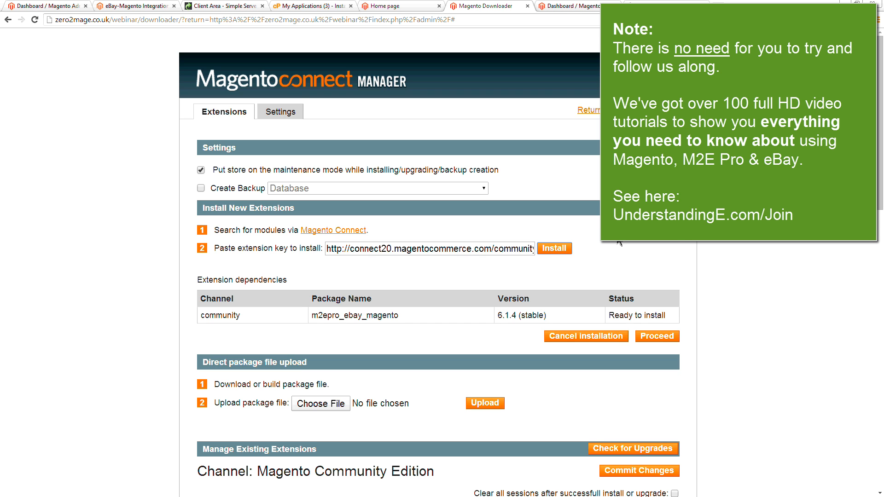
click(667, 334)
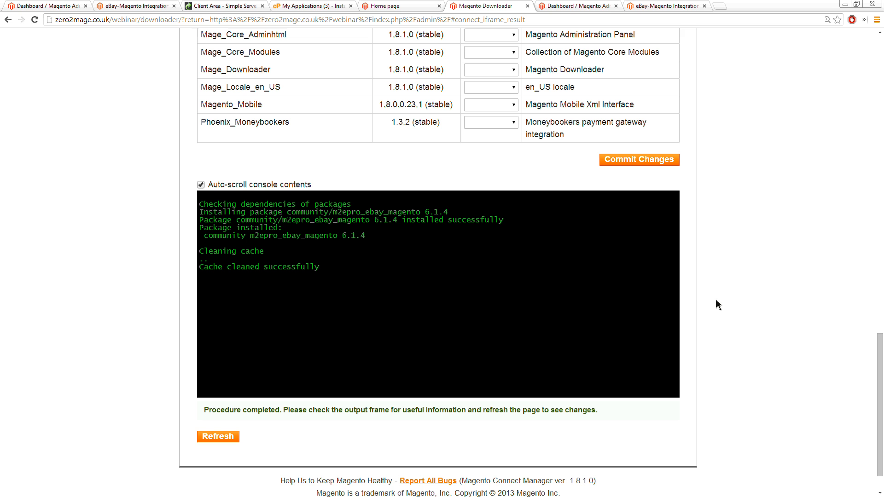
scroll(741, 276, up, 20)
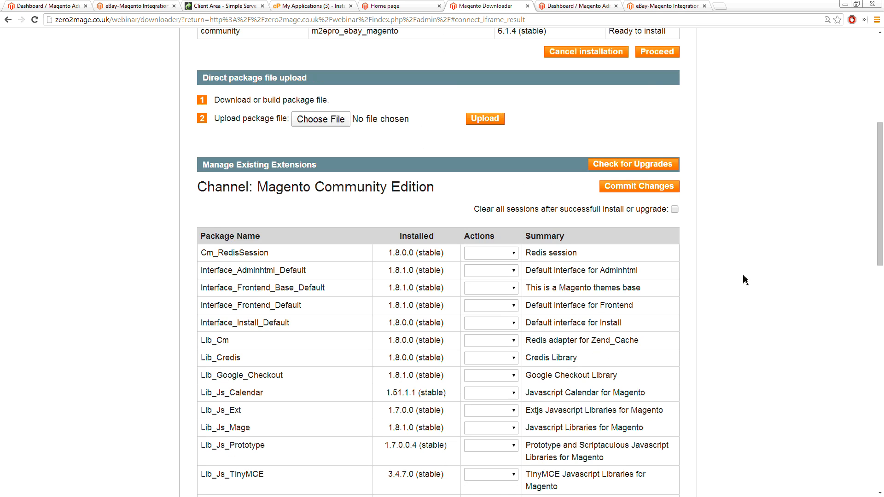
click(617, 113)
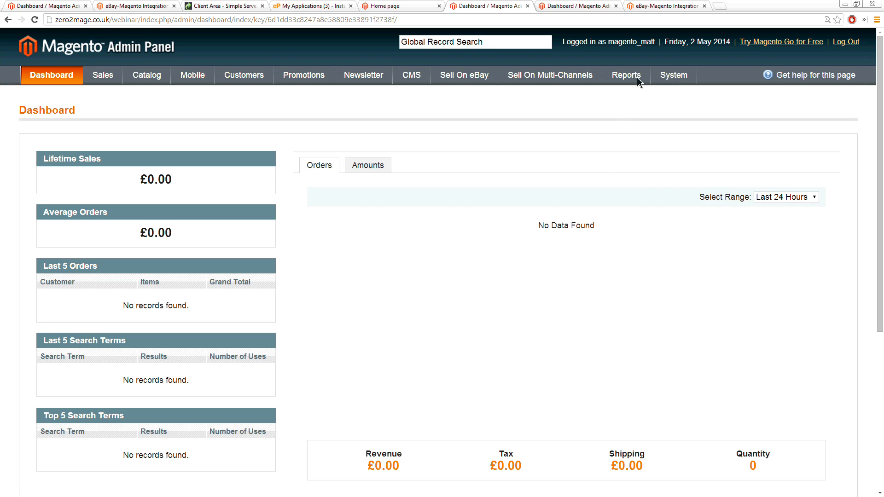
Step: Refresh all cache types, and flush both the Magento cache and the cache storage
mouse_move(673, 75)
click(679, 268)
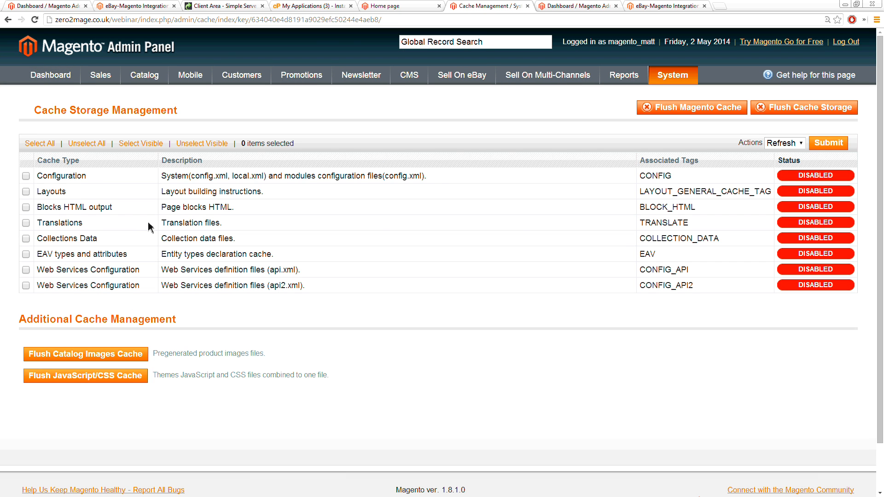
click(48, 144)
click(822, 146)
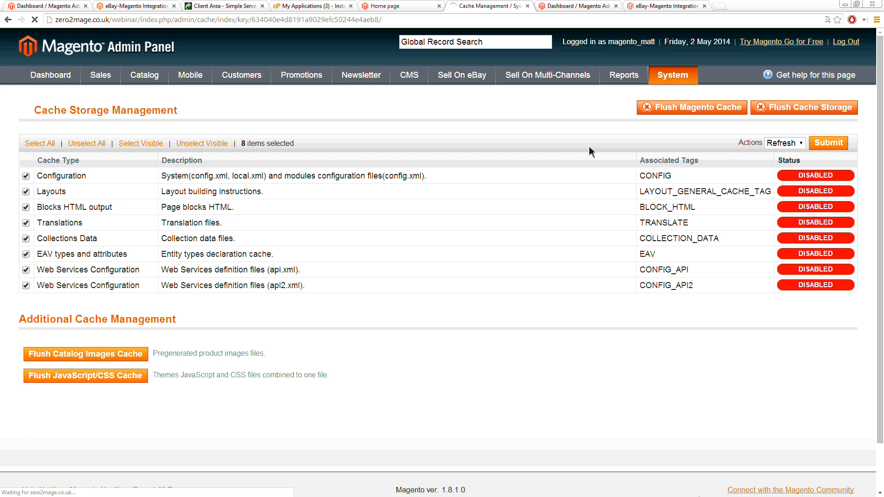
click(705, 140)
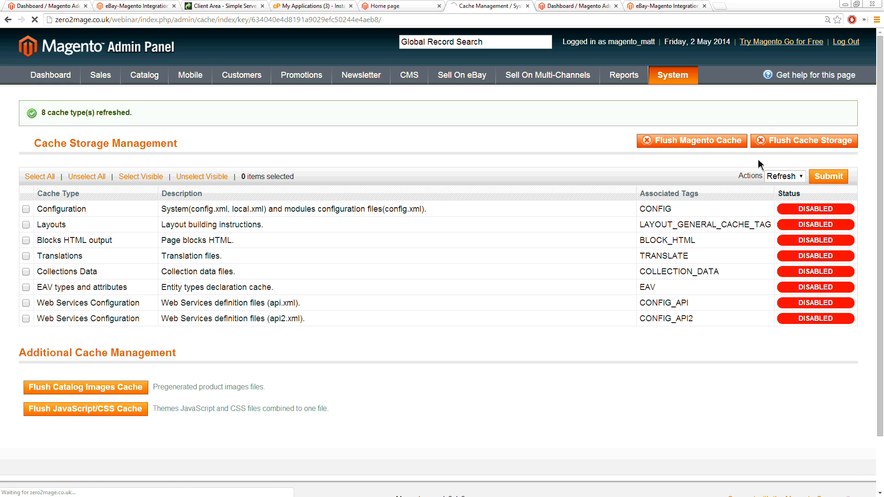
click(791, 142)
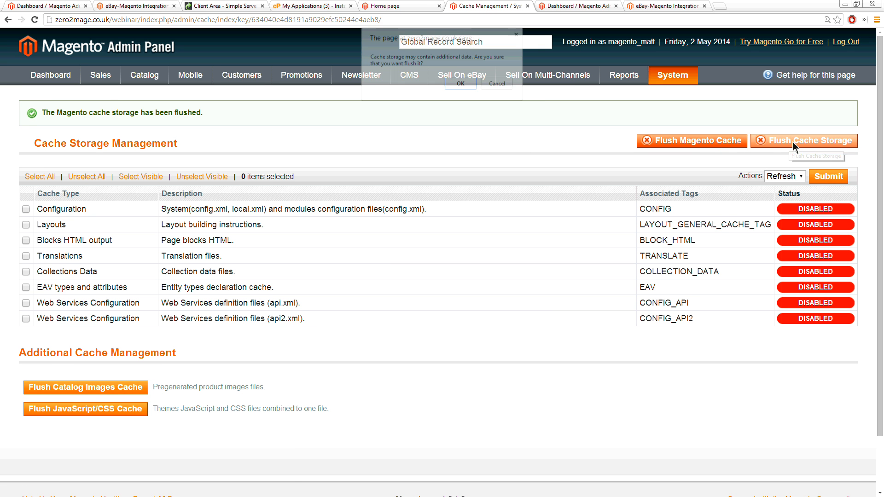
click(463, 84)
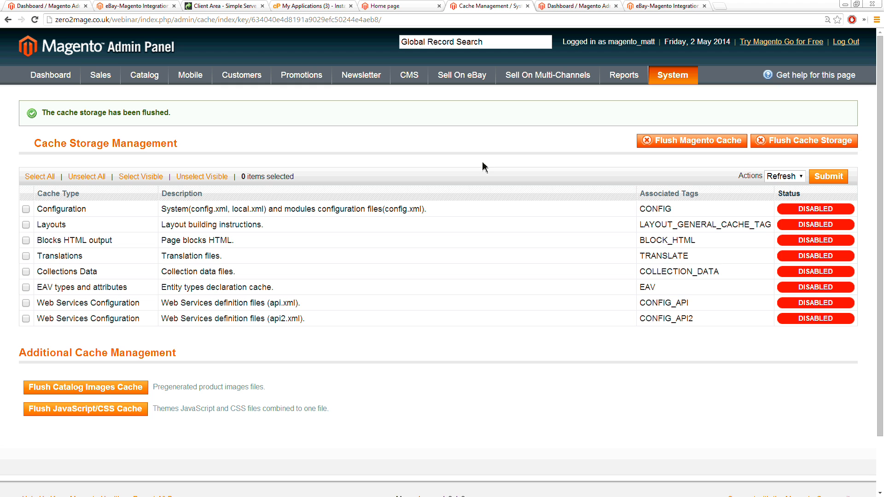
Step: Log out of the admin panel and back in, and open the Sell On eBay section
click(853, 44)
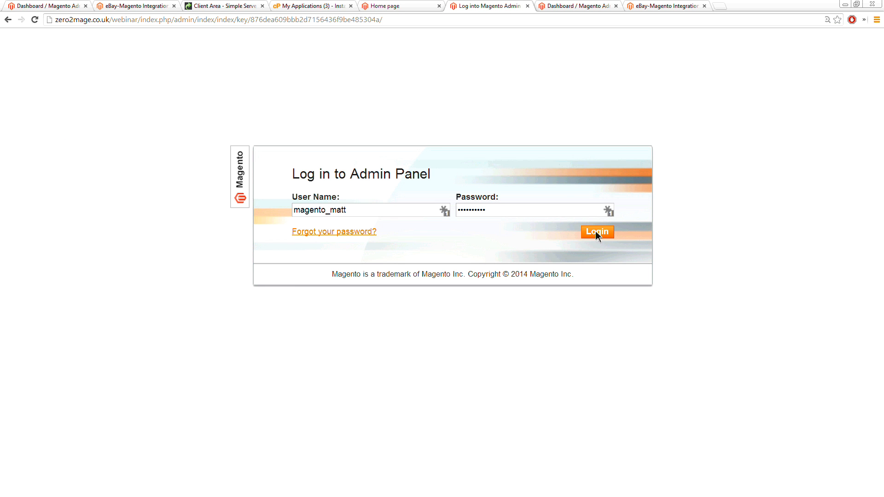
click(596, 232)
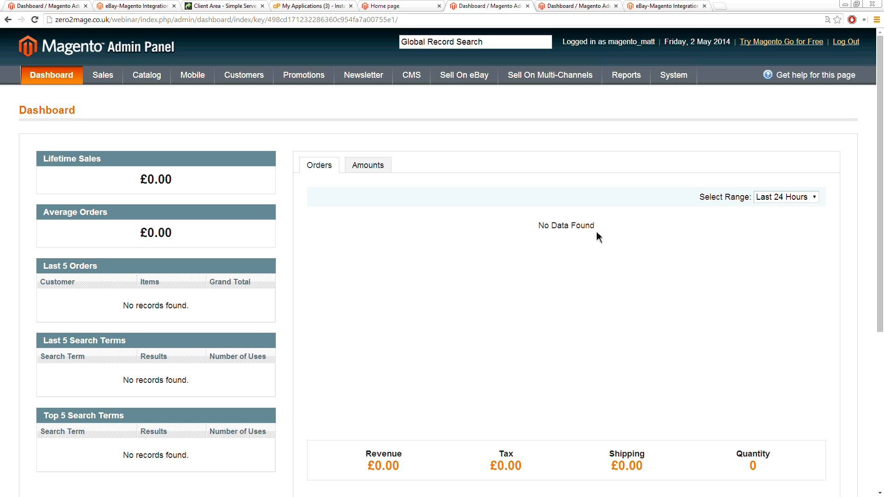
click(448, 77)
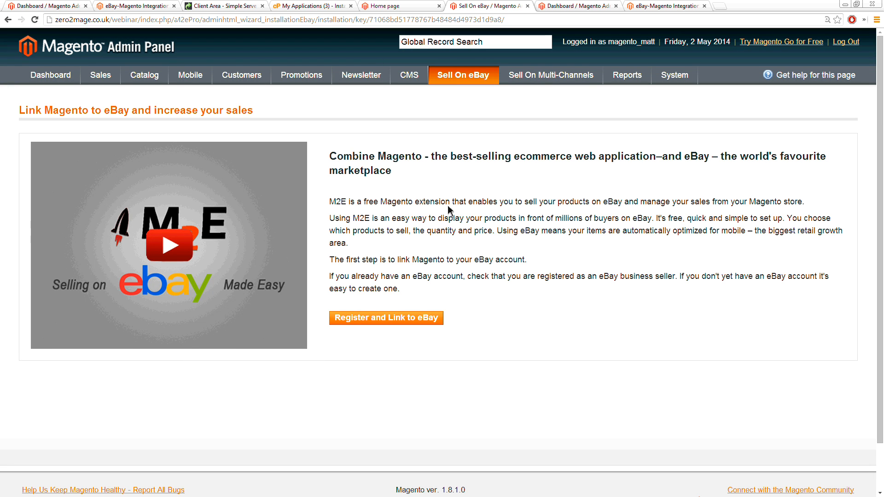
Step: Register the M2E extension with the owner's first name, last name, city and postal code
click(400, 321)
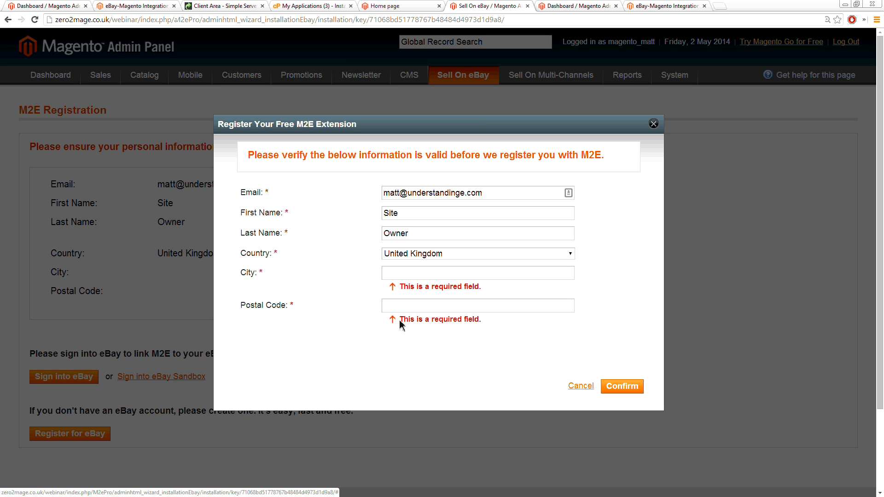
double_click(379, 215)
text(Matt)
key(Tab)
text(Ogborne)
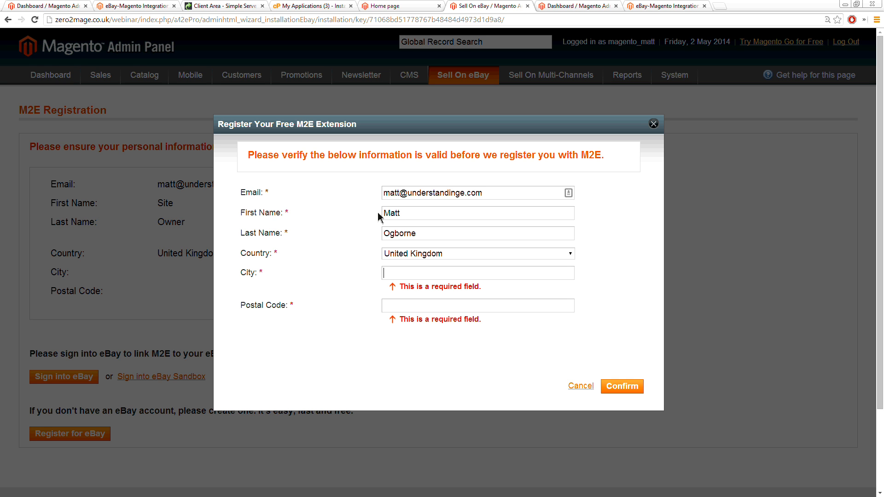
text(Bristol)
key(Tab)
text(BS9 9XX)
click(621, 388)
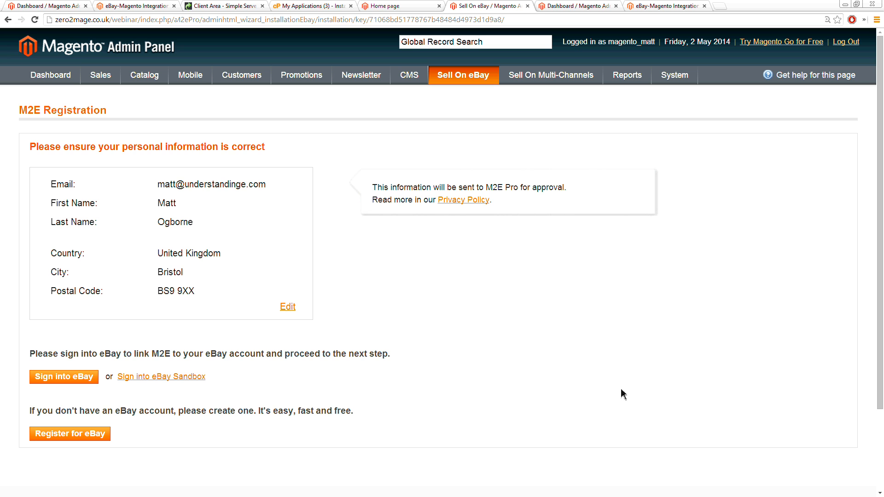
Step: Sign into eBay with the filled-in account and grant M2E Pro access to it
click(60, 380)
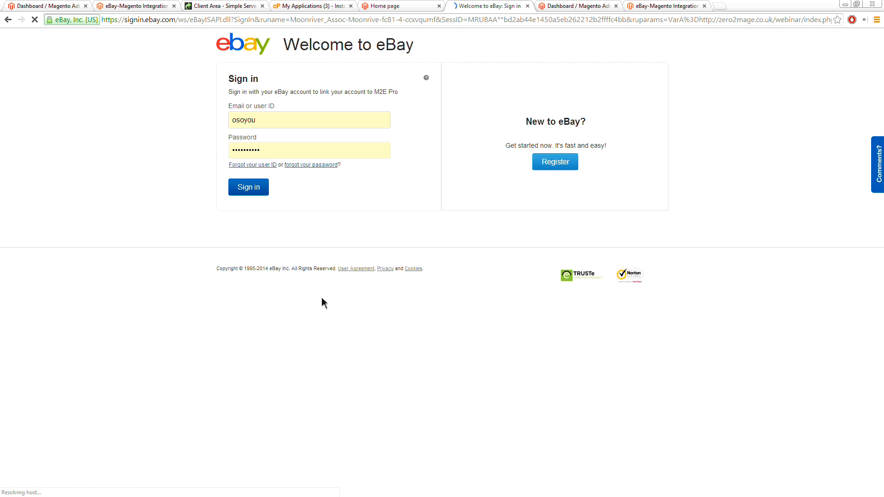
click(249, 187)
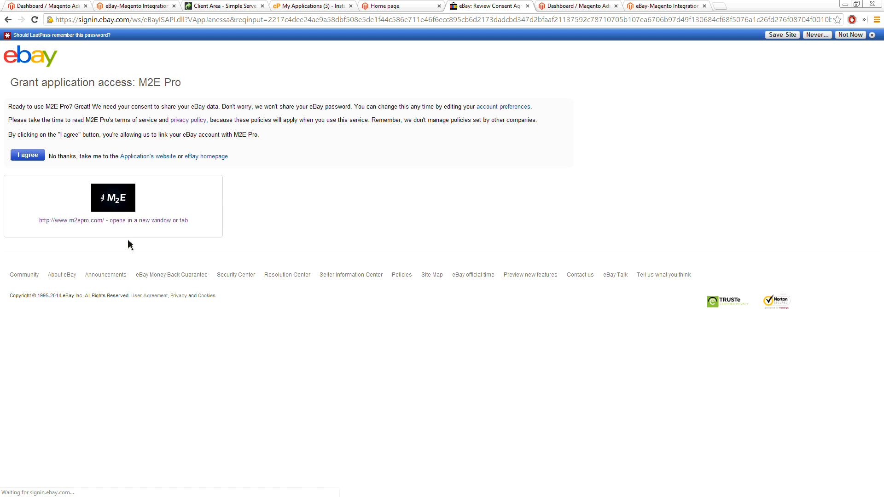
click(33, 159)
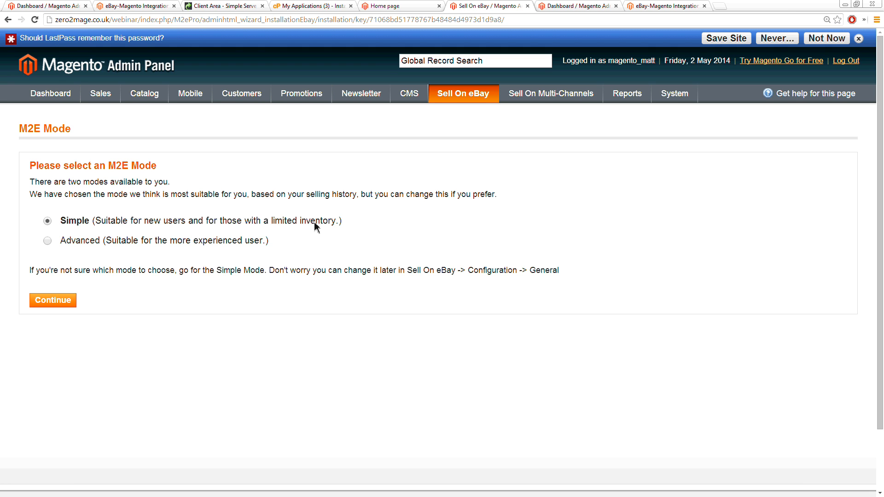
Step: Choose the Advanced M2E mode, dismiss the password-saving prompt and continue the setup
click(47, 242)
click(858, 38)
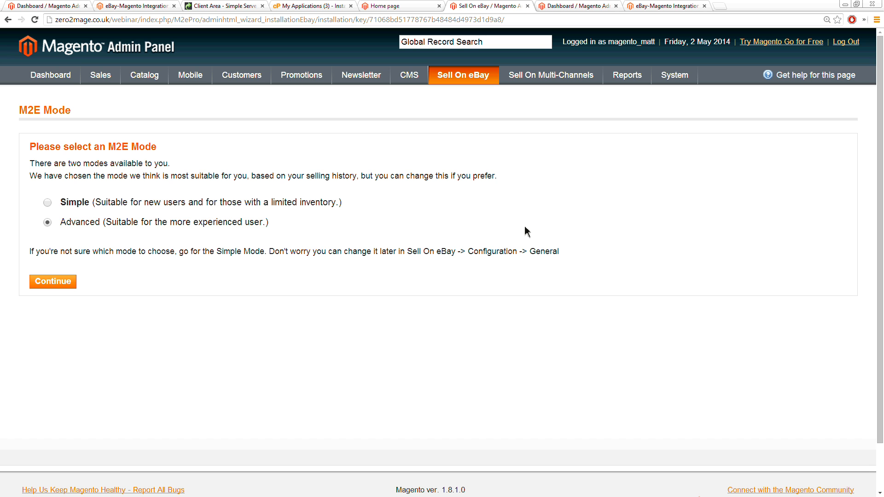
click(54, 287)
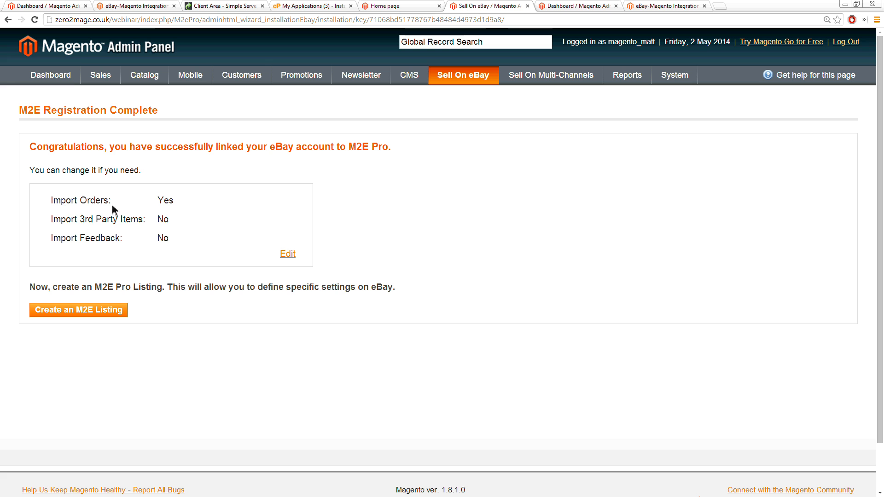
Step: Start creating an M2E listing and accept its preset General Settings
click(90, 311)
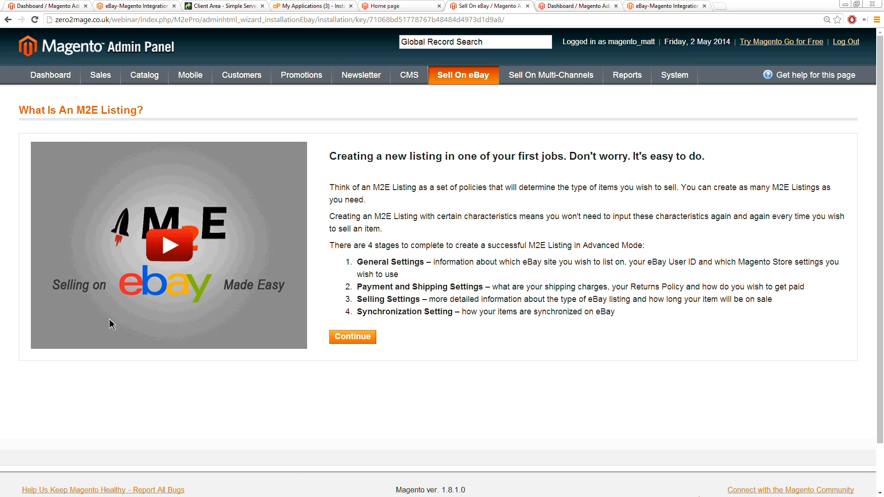
click(347, 339)
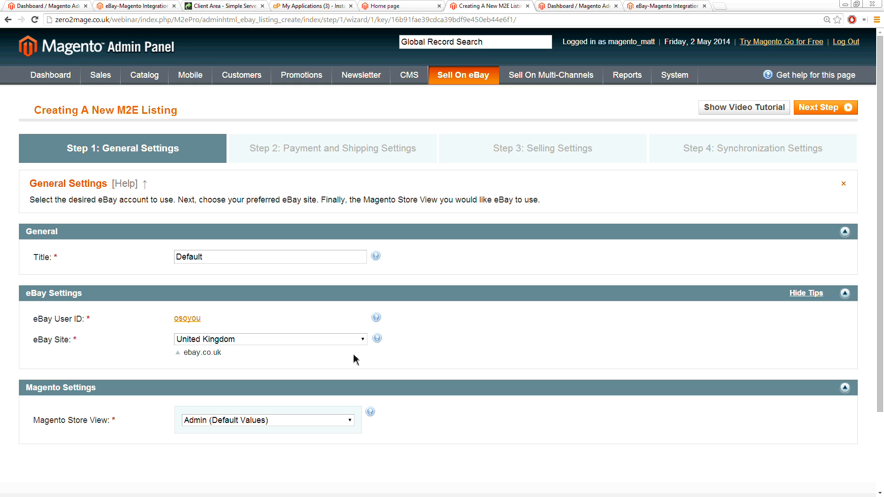
click(811, 109)
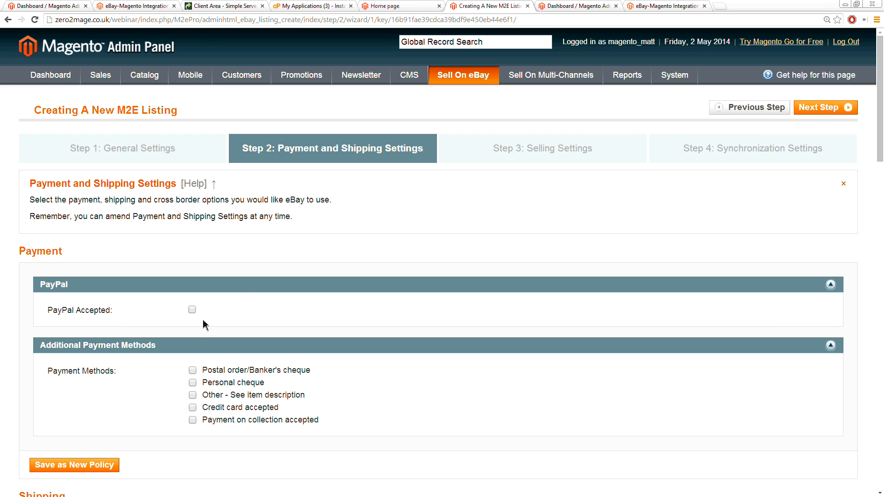
Step: Enable PayPal for the listing, enter the PayPal email address and require immediate payment
click(192, 310)
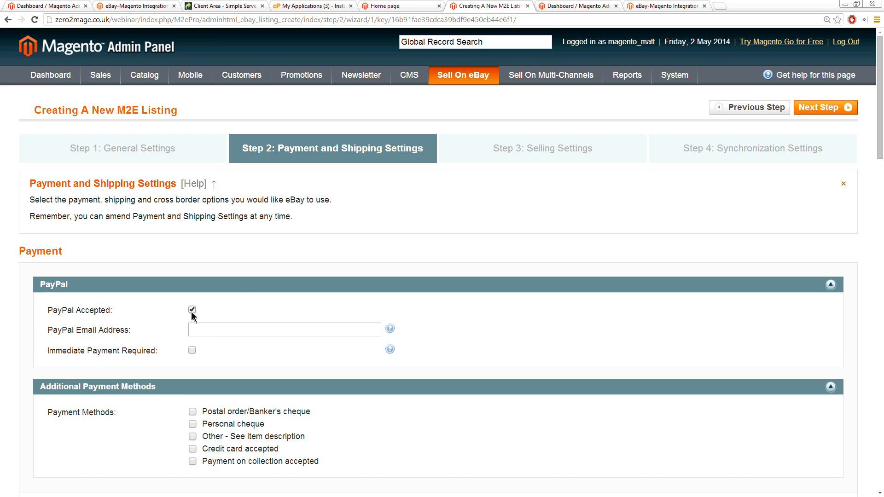
click(206, 333)
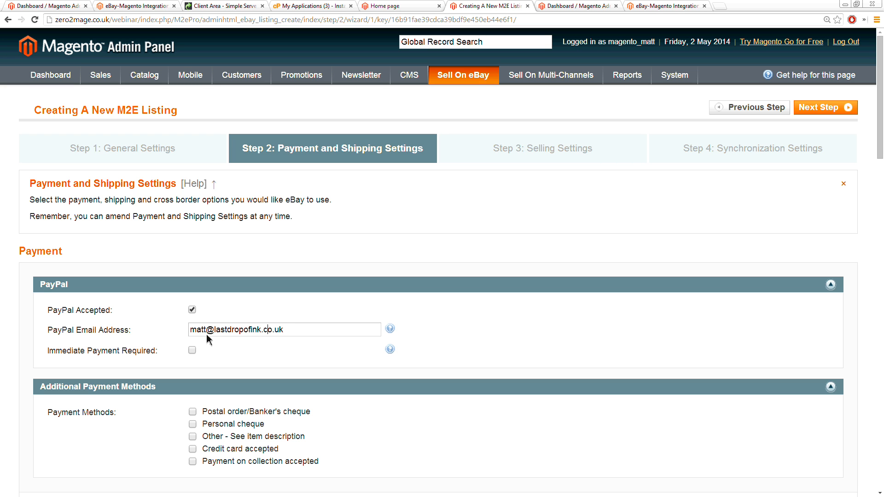
click(192, 350)
Step: Save the payment settings as a new policy titled "Payment Policy"
scroll(138, 345, down, 4)
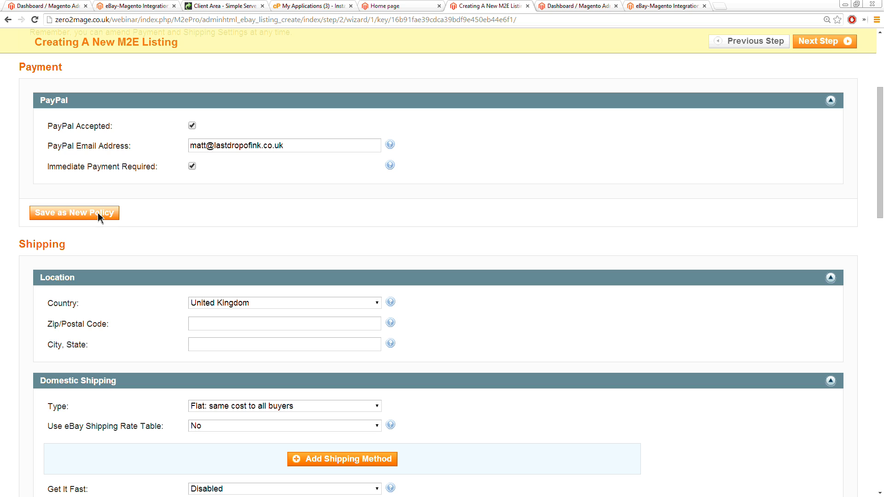
click(91, 215)
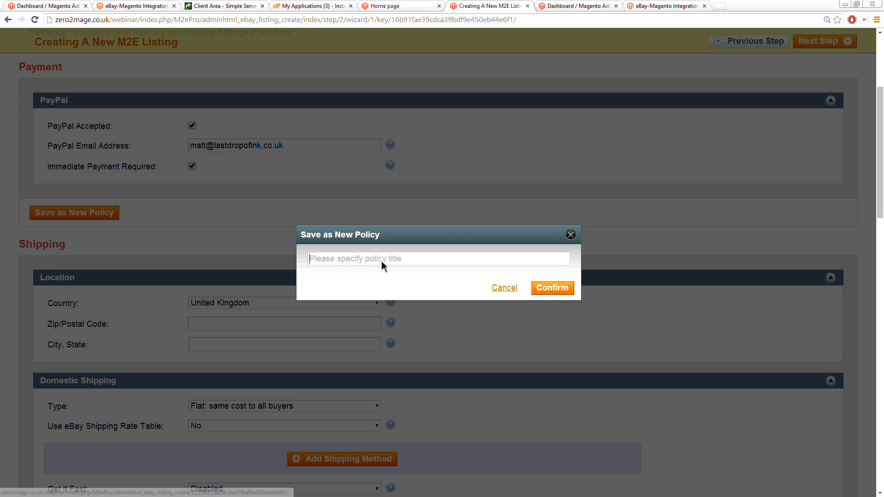
text(Paym)
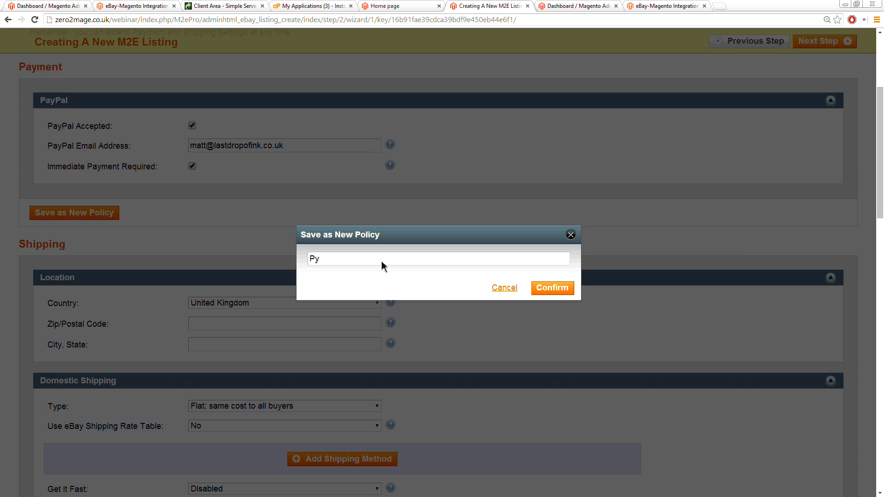
text(ent P:olicy)
click(354, 259)
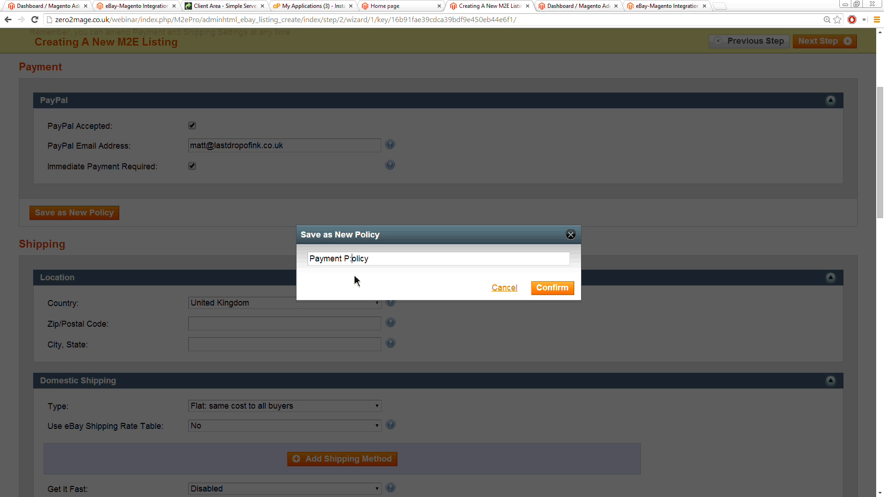
click(545, 291)
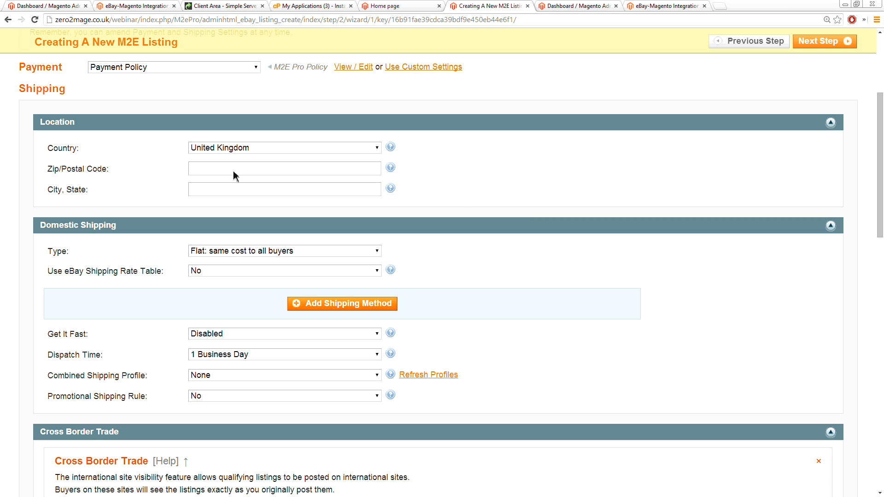
Step: Enter the item location's postal code in the shipping settings
text(BS9 9XX)
key(Tab)
Step: Add Royal Mail 48 as a free domestic shipping method
scroll(139, 195, down, 2)
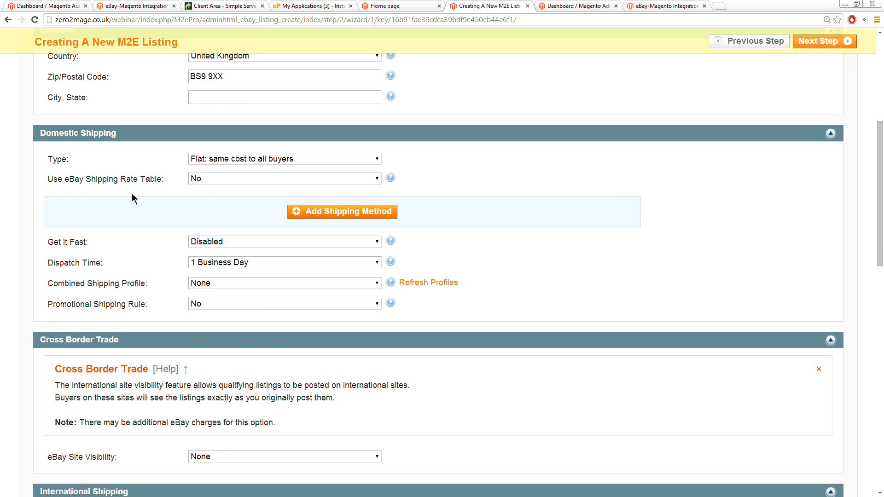
click(315, 214)
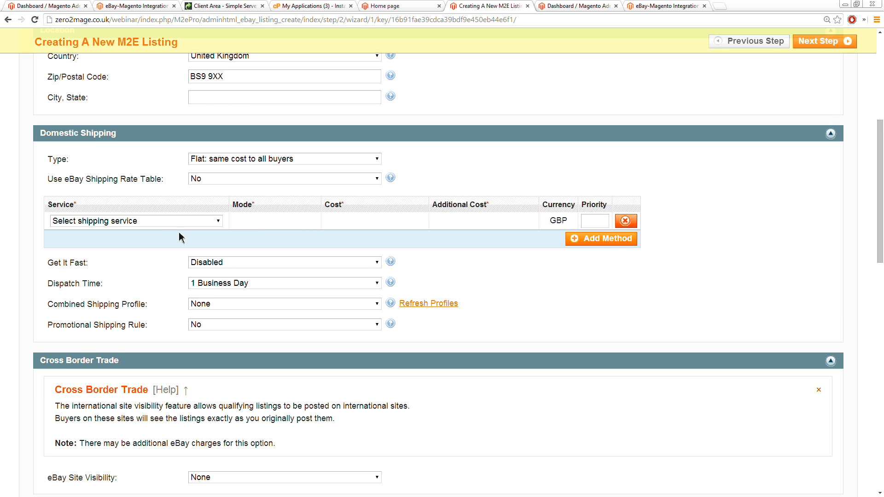
click(145, 226)
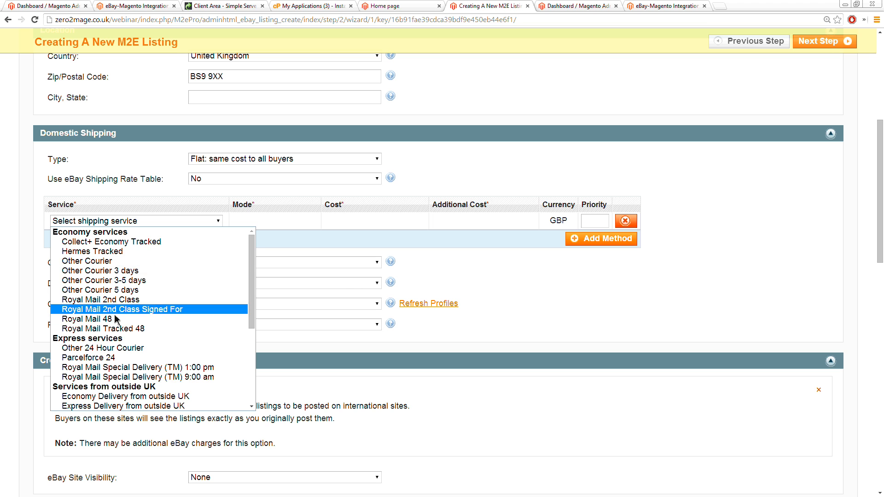
click(163, 318)
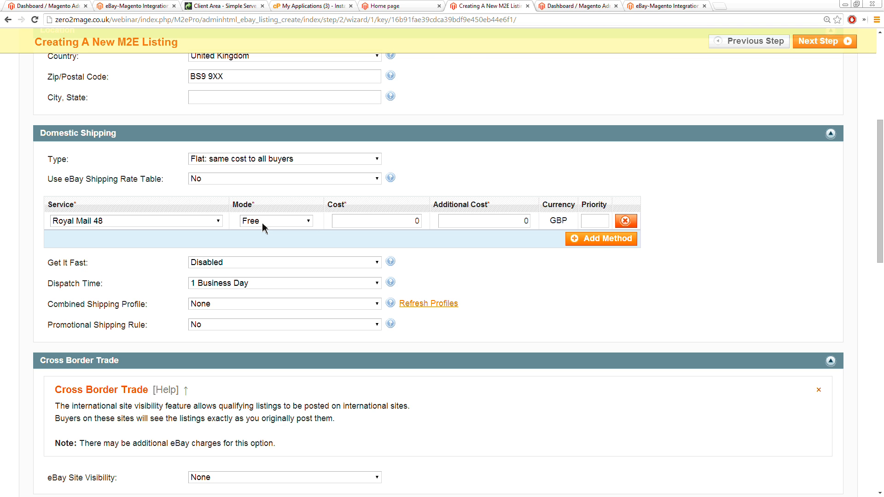
Step: Add Other 24 Hour Courier as a second domestic shipping method with a custom cost of 4.99 GBP
click(604, 240)
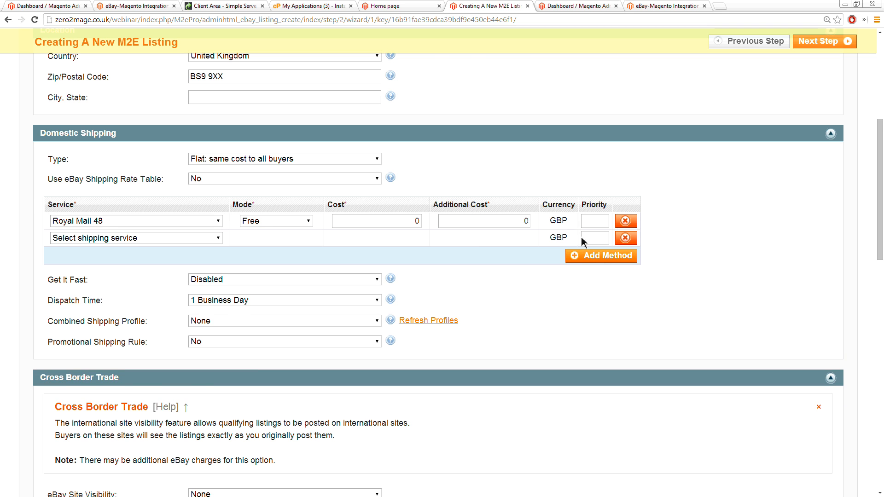
click(104, 238)
scroll(115, 317, down, 2)
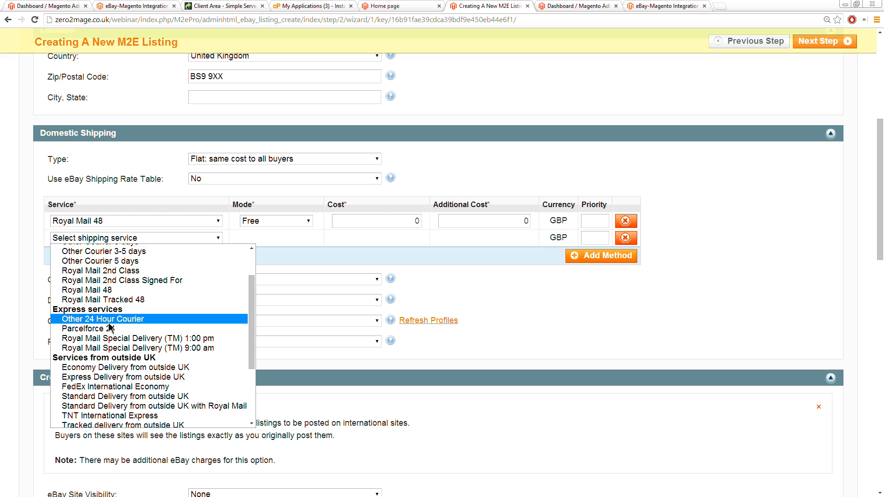
click(109, 323)
click(293, 239)
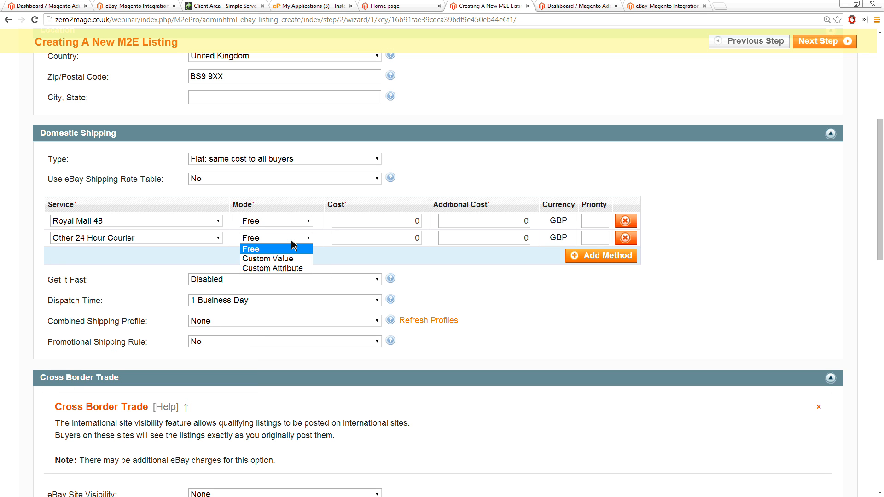
click(290, 260)
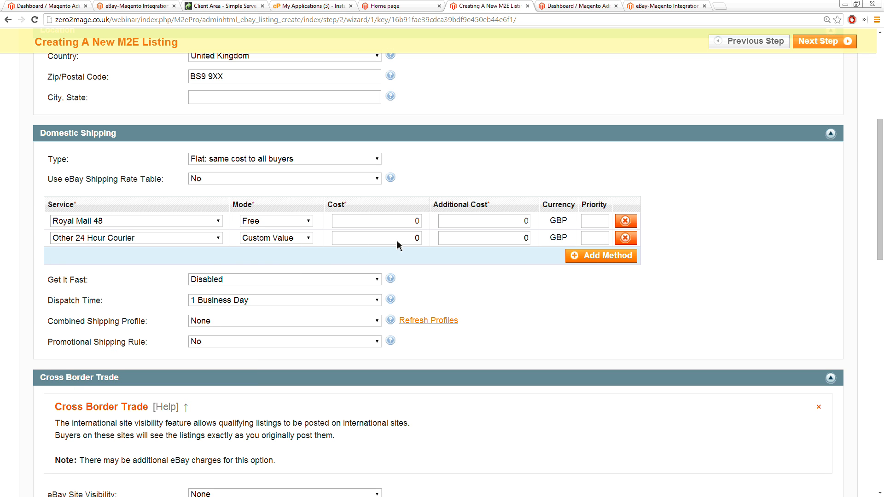
drag(397, 241, 432, 243)
text(4.99)
Step: Try taking the 24-hour courier's cost from a custom attribute, and restore its Custom Value mode
click(299, 239)
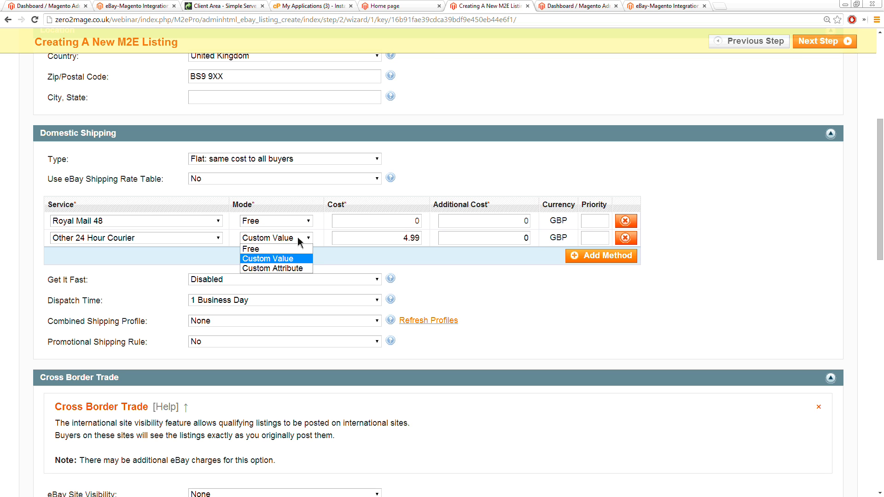
click(293, 269)
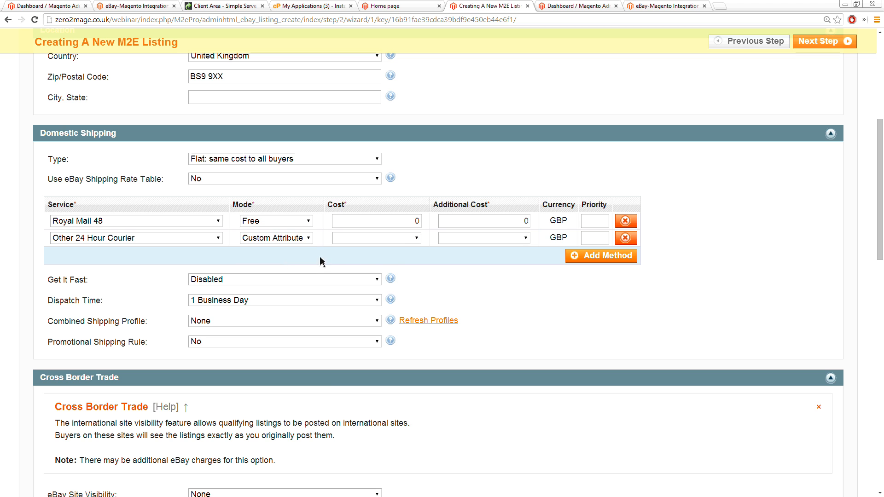
click(410, 240)
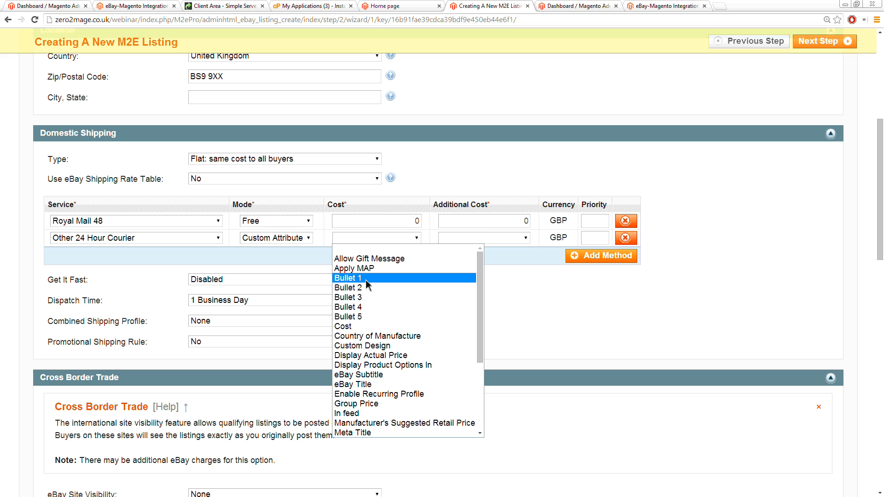
click(296, 240)
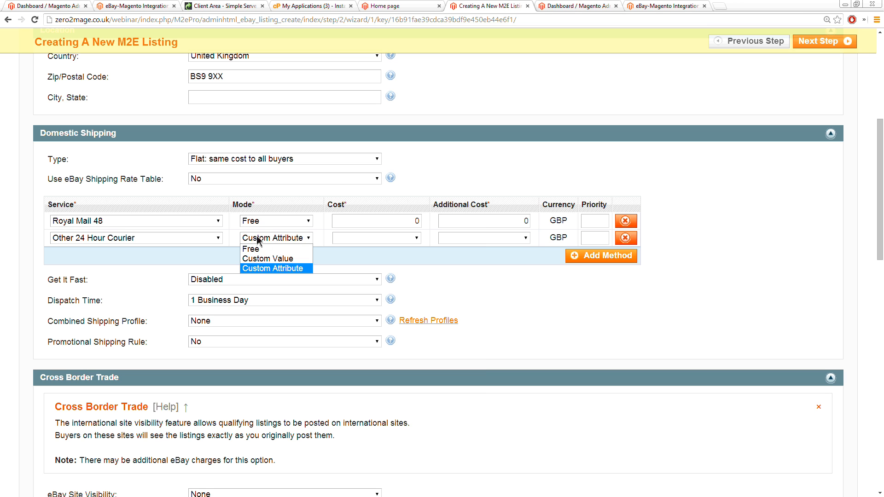
click(267, 258)
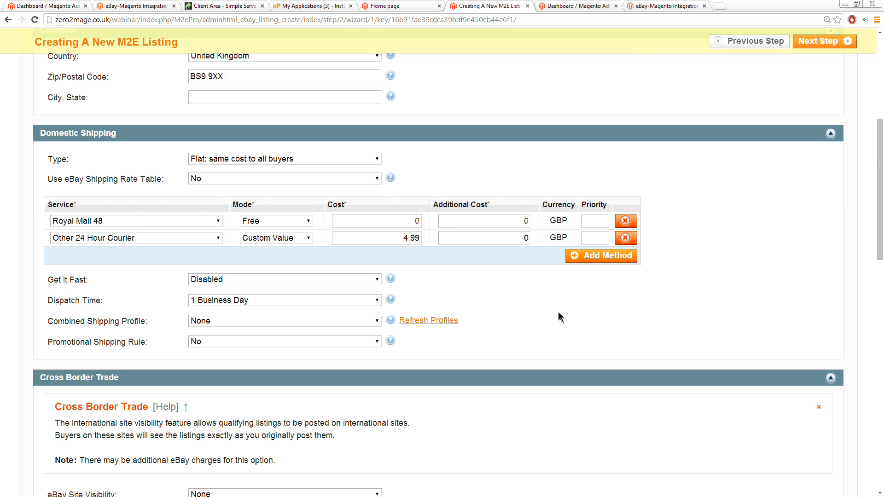
Step: Review the remaining shipping and return settings, keep them as preset and proceed to the Selling Settings
scroll(558, 313, down, 3)
scroll(560, 317, down, 4)
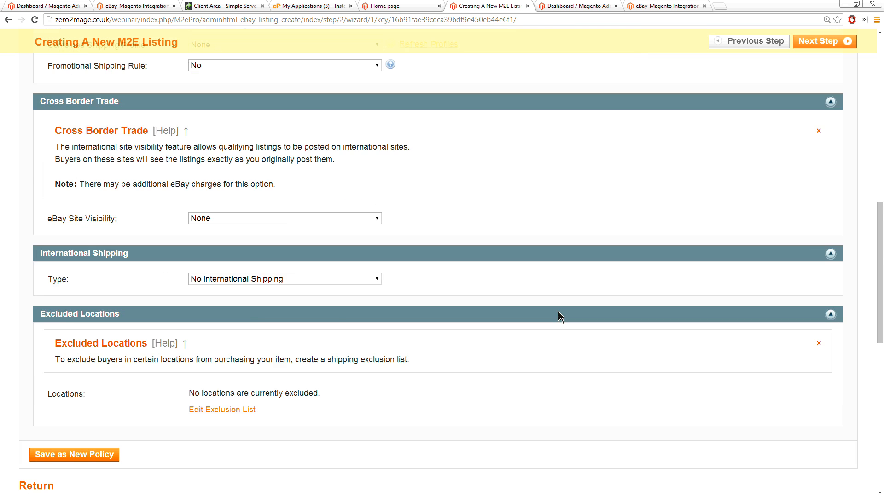
scroll(566, 307, down, 3)
scroll(564, 304, down, 3)
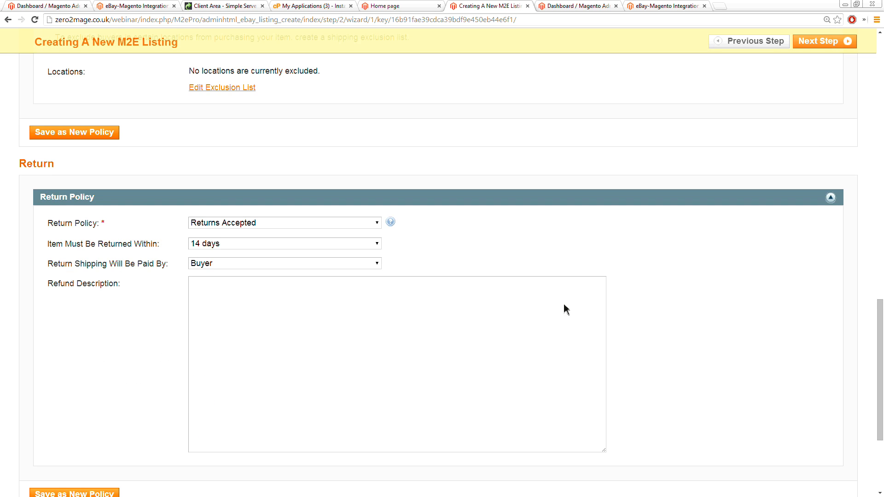
scroll(563, 307, down, 1)
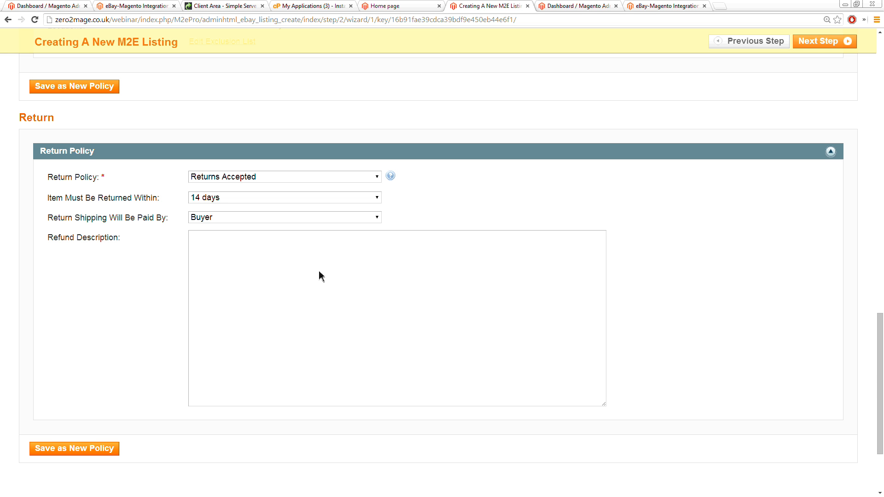
scroll(771, 257, up, 9)
scroll(810, 256, up, 20)
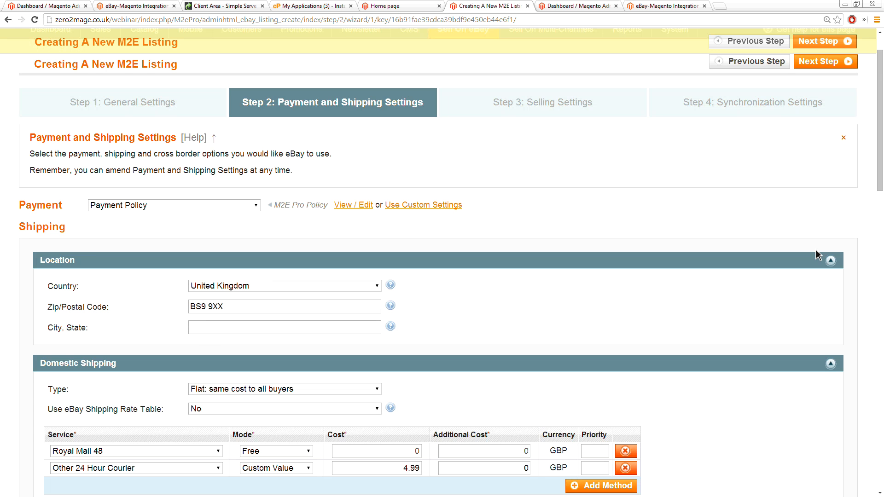
scroll(822, 194, up, 2)
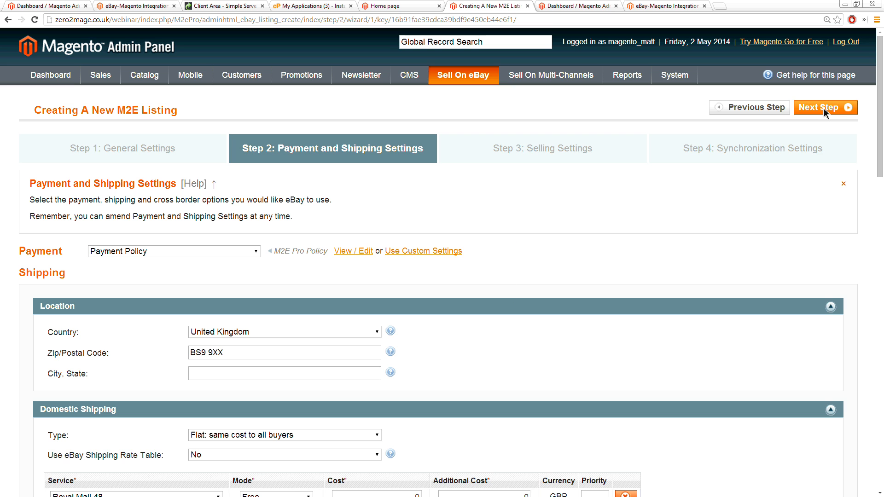
click(823, 108)
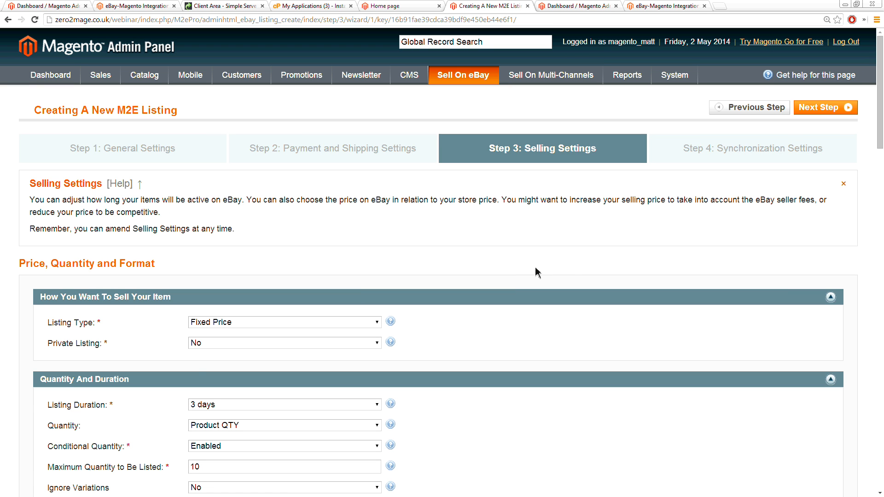
Step: Keep the listing type as Fixed Price and set the listing duration to Good Till Cancelled
scroll(537, 271, down, 3)
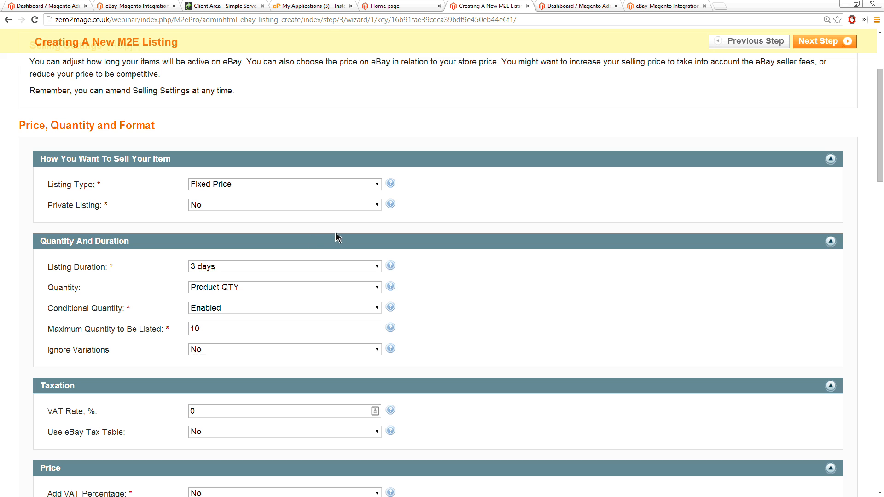
click(260, 186)
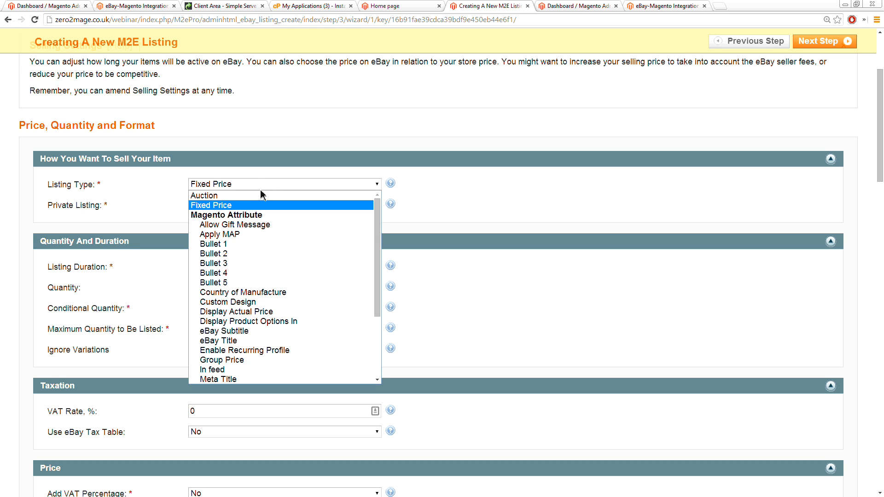
click(208, 206)
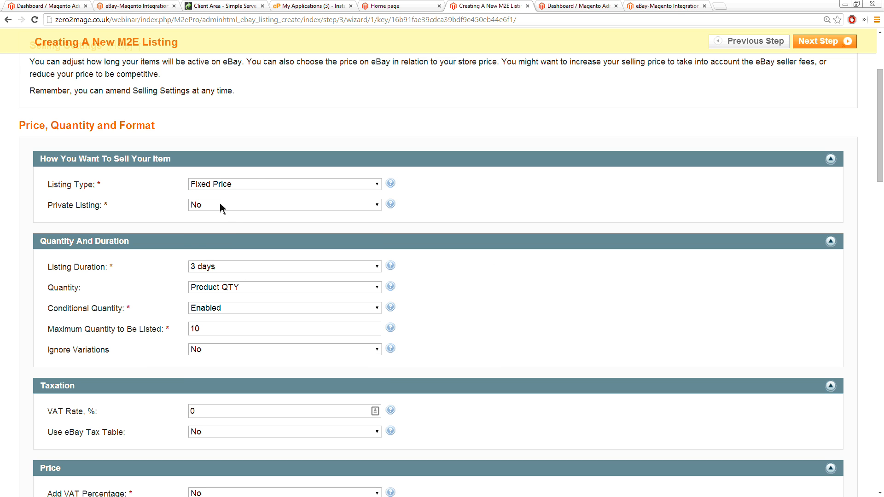
click(209, 268)
click(208, 327)
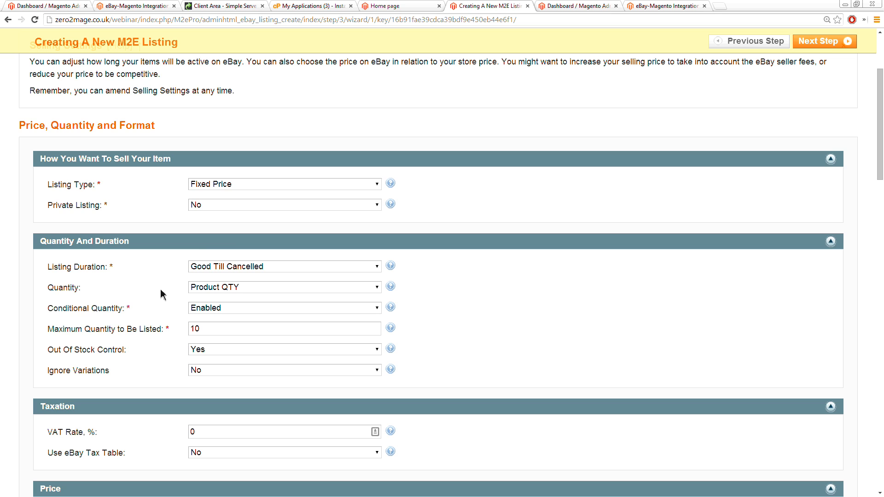
Step: Set Ignore Variations to Yes in the quantity and duration settings
scroll(162, 295, down, 1)
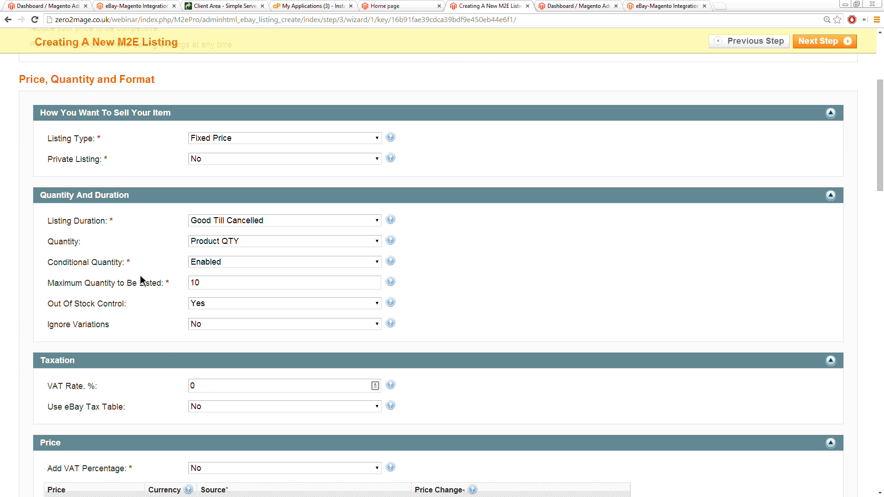
click(205, 326)
click(207, 345)
Step: Review the taxation, price, donation, best offer and description options of the Selling Settings
scroll(143, 295, down, 5)
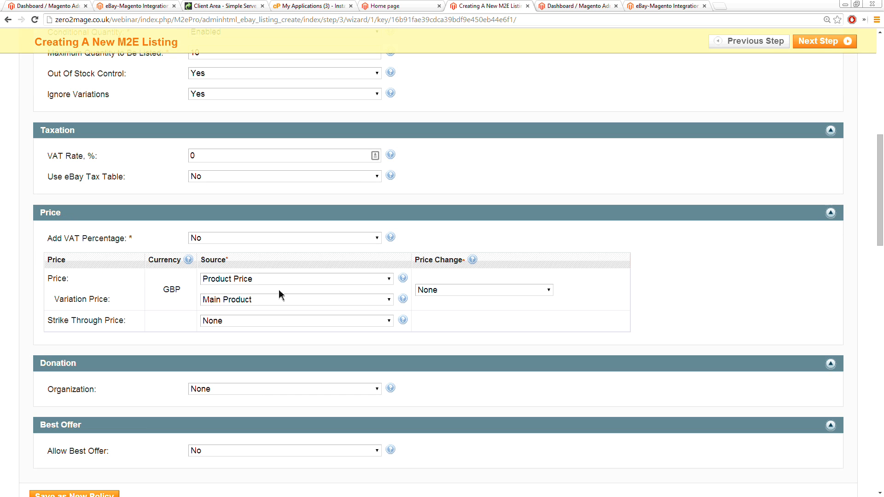
scroll(140, 322, down, 2)
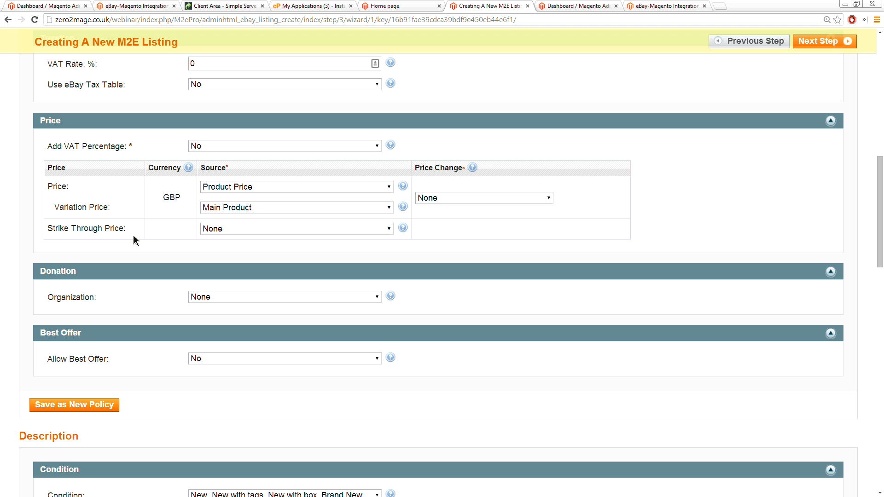
scroll(125, 248, down, 5)
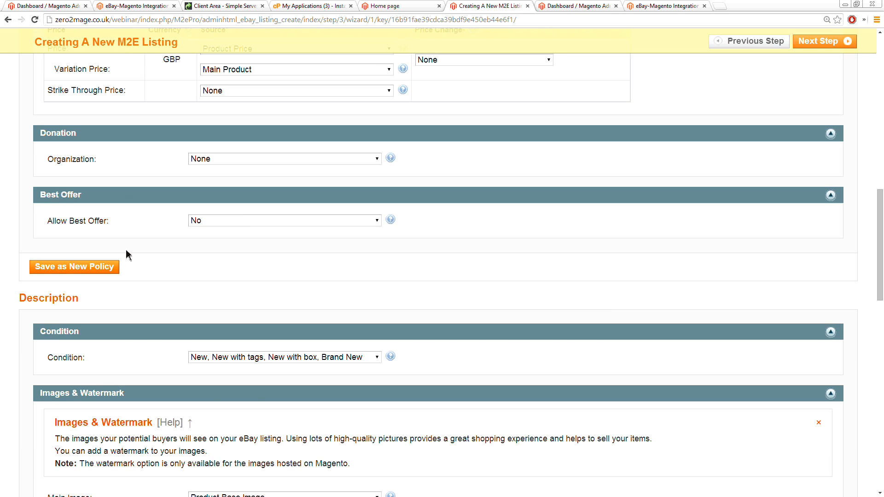
scroll(125, 253, down, 3)
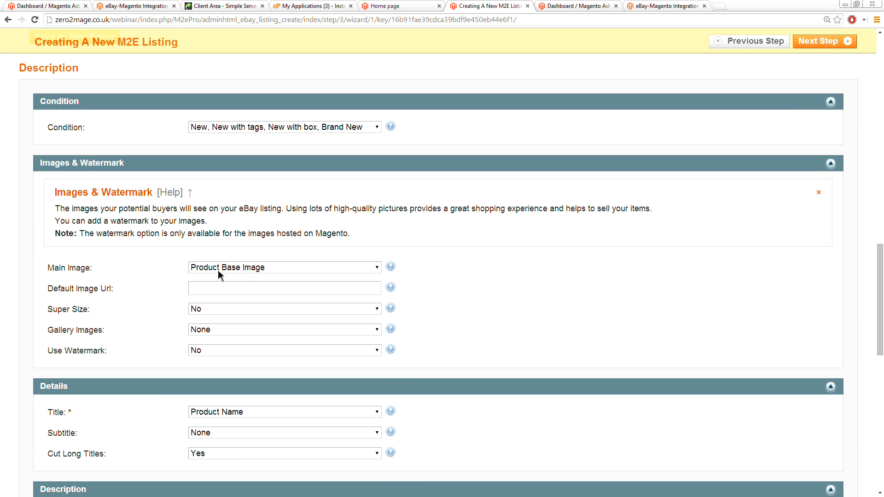
scroll(484, 322, up, 15)
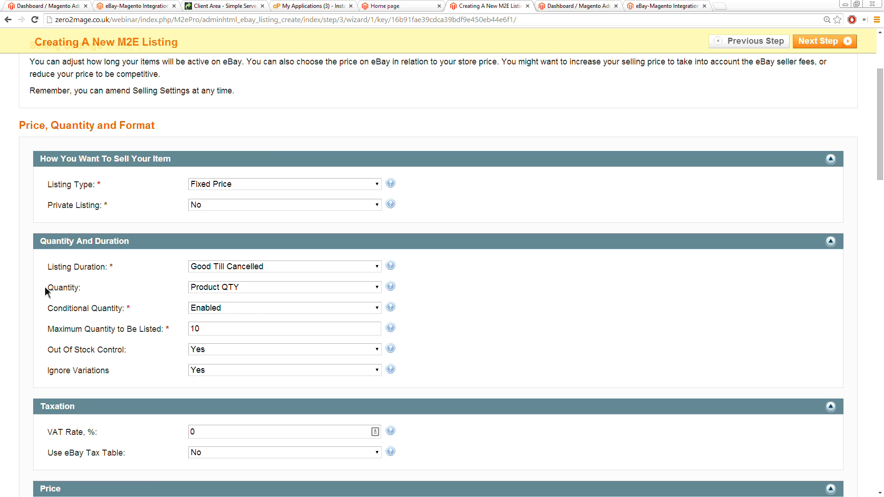
scroll(33, 310, down, 7)
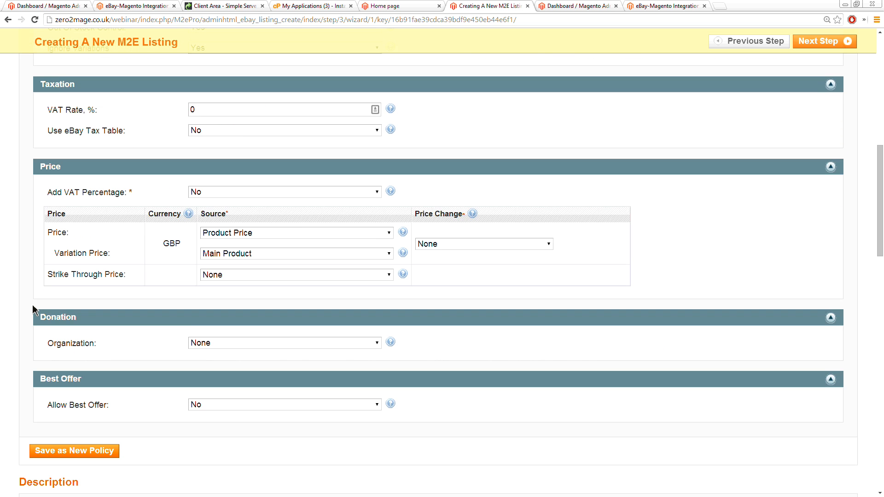
Step: Set the Gallery Images option to Up to 11 in the Images & Watermark settings
scroll(32, 305, down, 10)
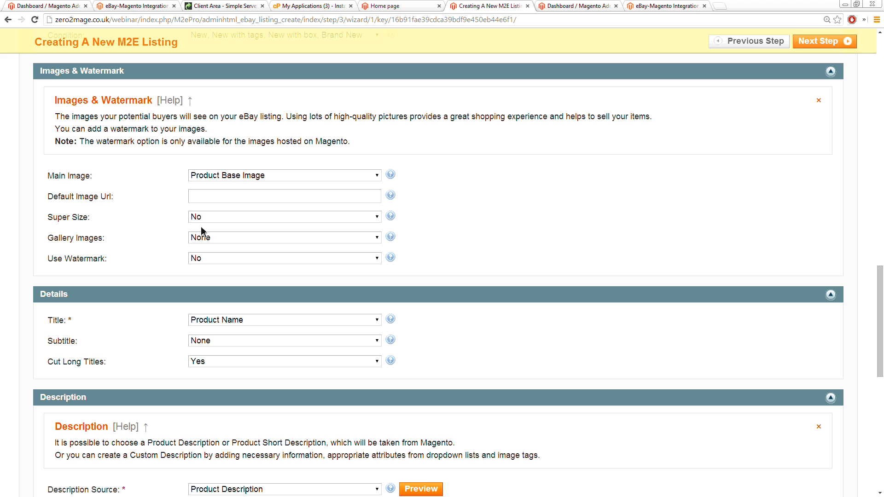
click(228, 240)
click(226, 364)
Step: Set the Description Source of the listing to Custom Description
scroll(170, 325, down, 2)
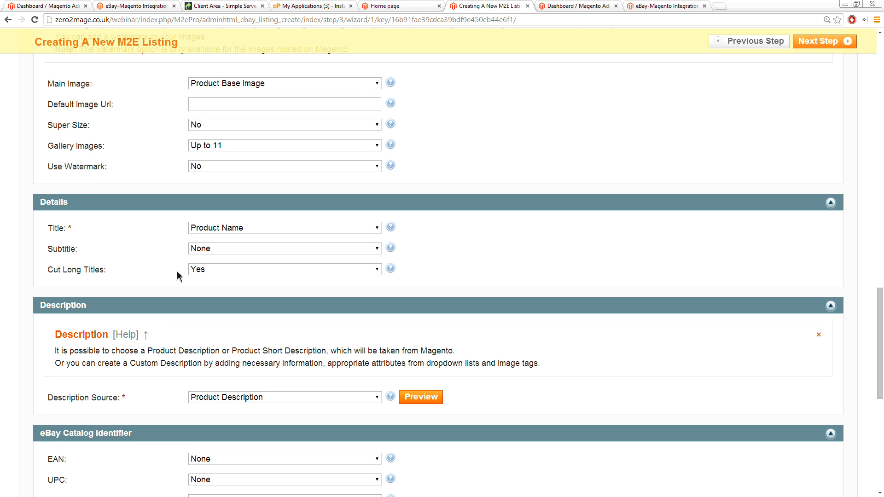
scroll(132, 265, down, 3)
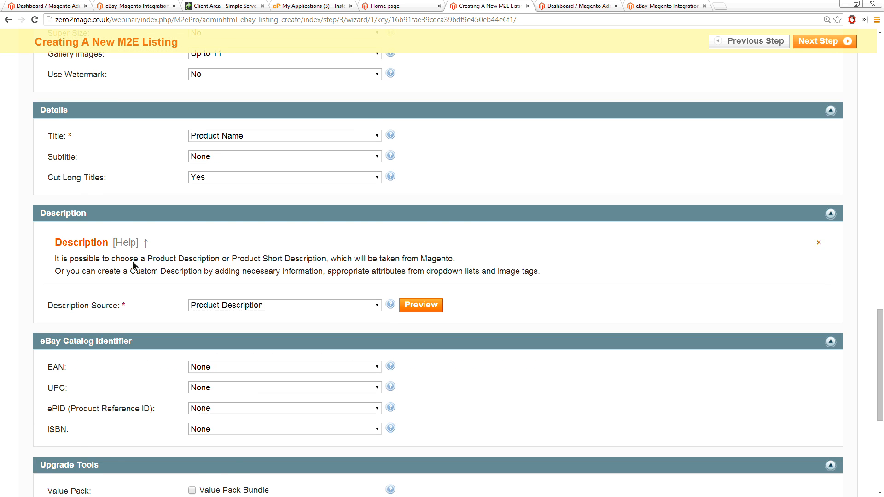
scroll(132, 267, down, 1)
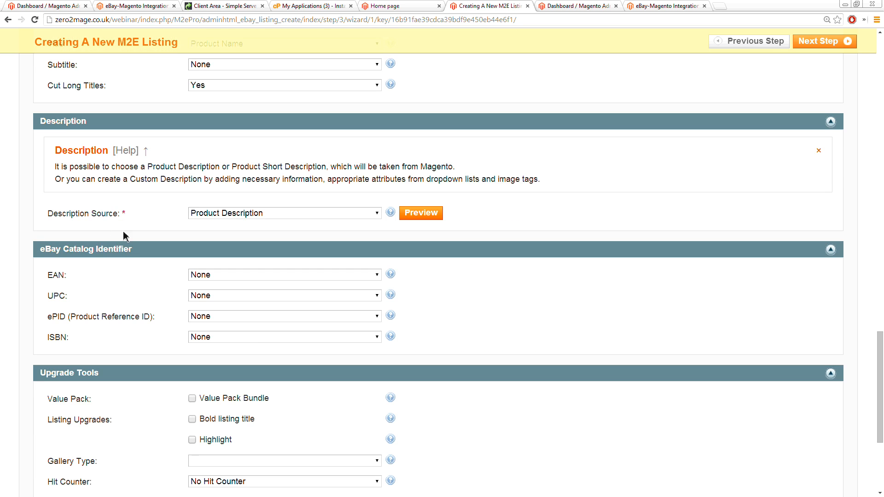
click(213, 219)
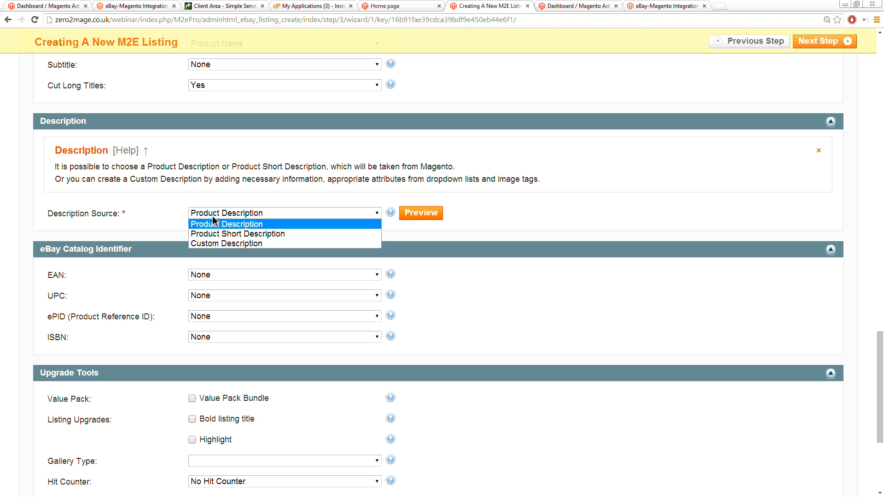
click(224, 248)
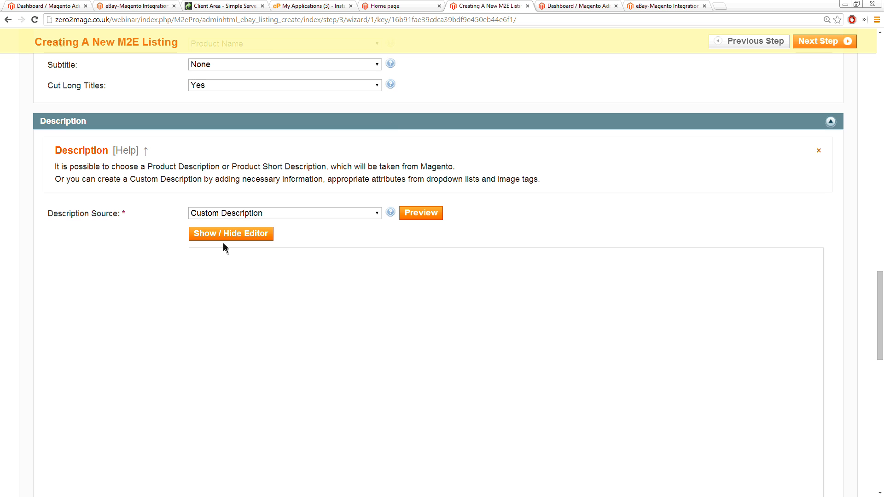
Step: Choose Bullet 4 as the product attribute in the Custom Description Inserts
scroll(131, 296, down, 3)
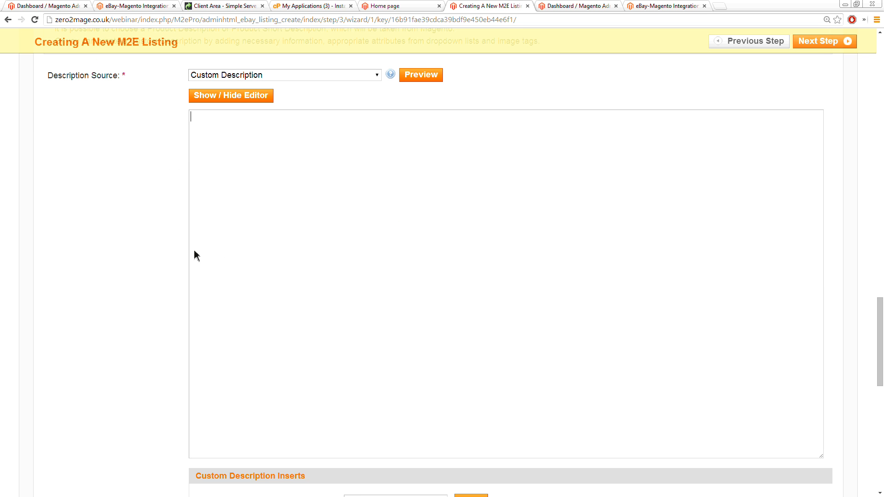
scroll(152, 279, down, 3)
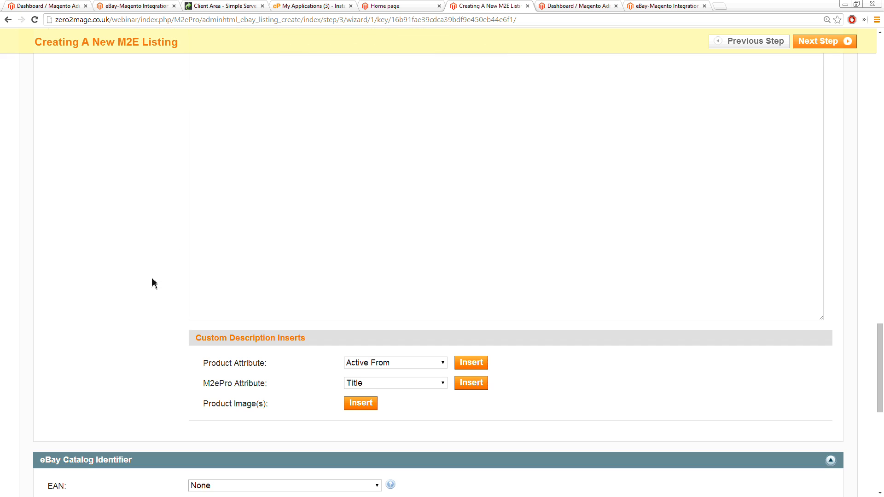
click(397, 363)
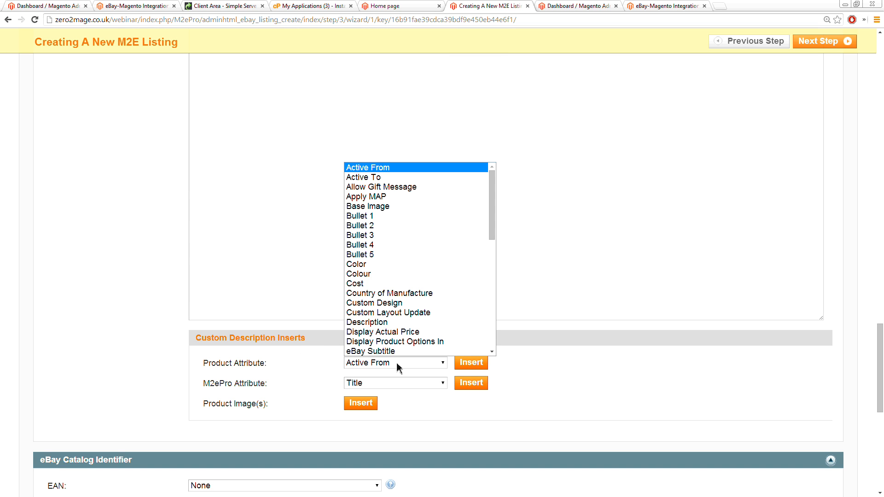
click(385, 247)
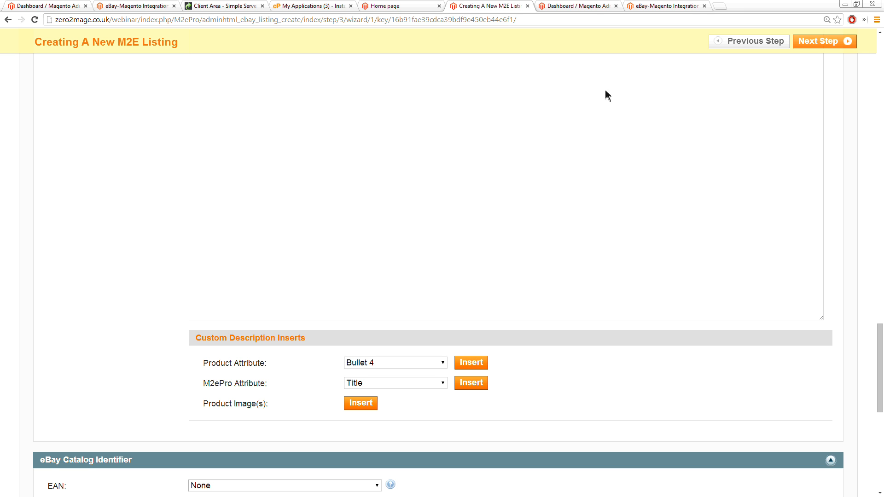
Step: Open the eBay template builder at understandinge.com/ebay-template-builder/ in a separate browser tab
click(724, 6)
click(793, 6)
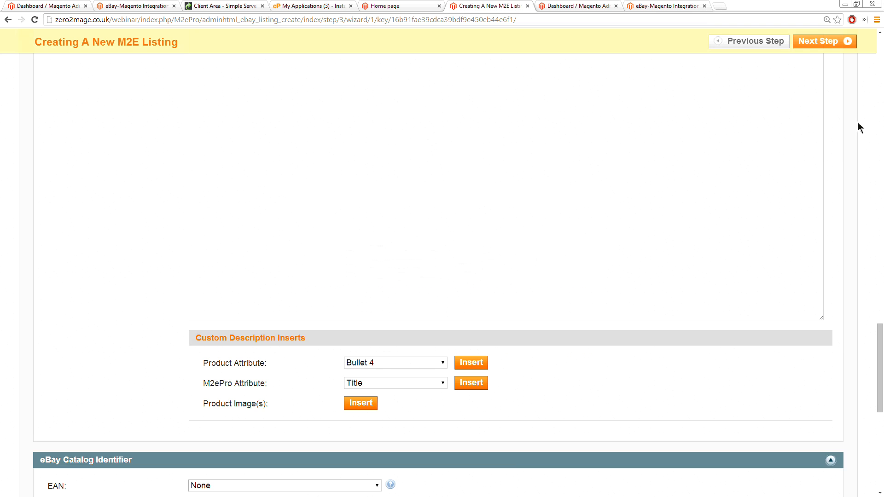
drag(858, 122, 883, 122)
drag(883, 51, 568, 1)
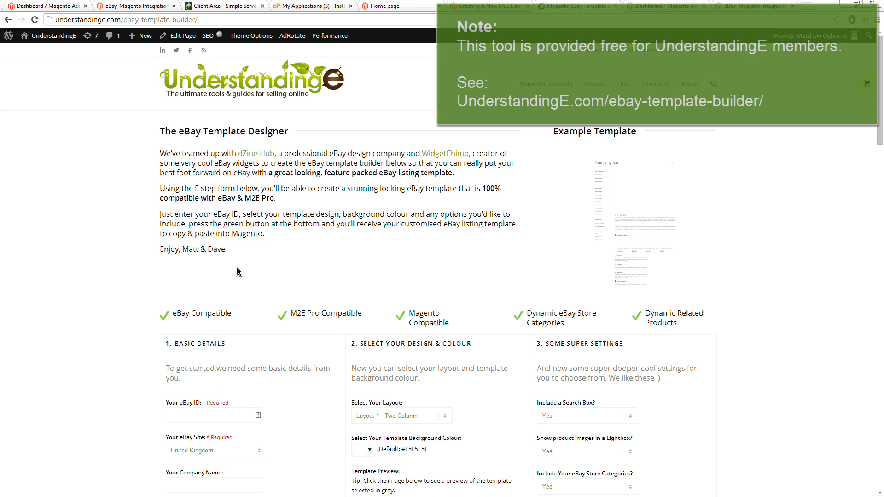
Step: Enter osoyou as the eBay ID in the template's basic details
scroll(187, 276, down, 2)
click(184, 278)
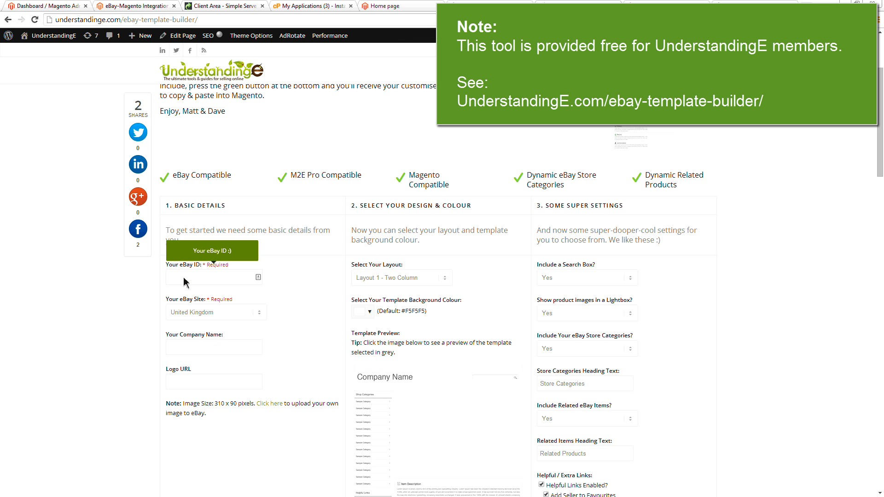
text(osoyou)
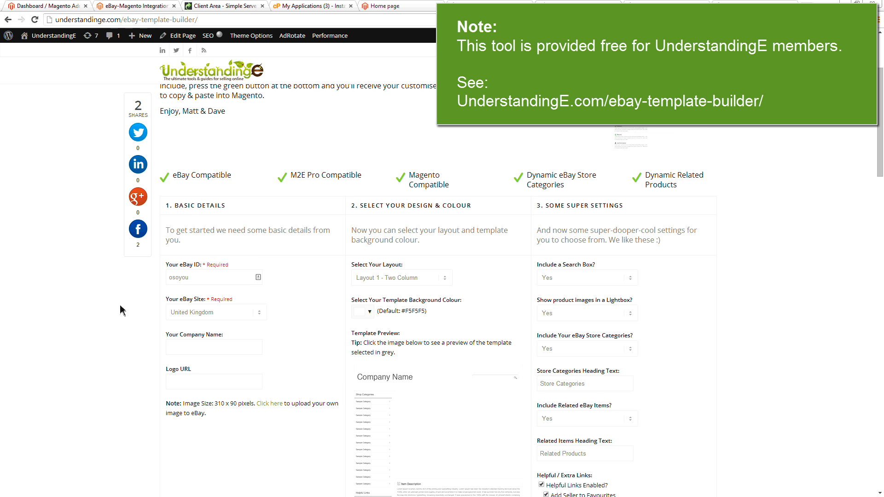
Step: Set the template layout to Layout 2 - Minimal Style
scroll(178, 306, down, 3)
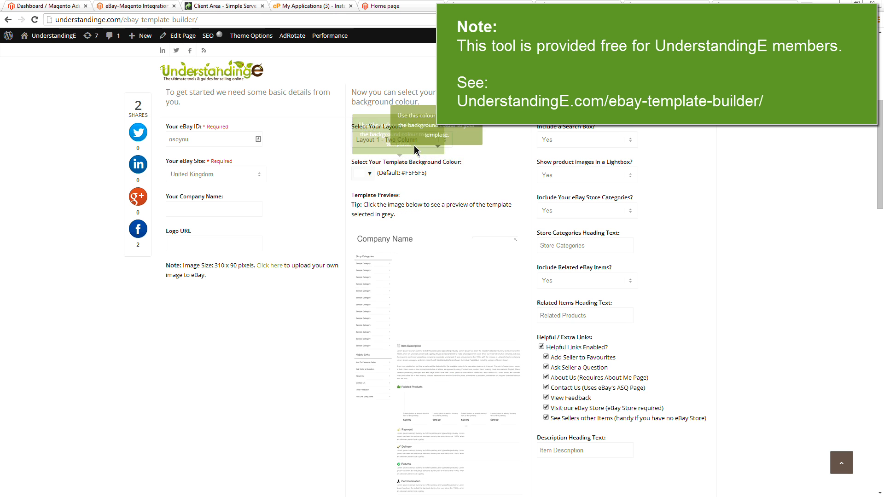
click(415, 141)
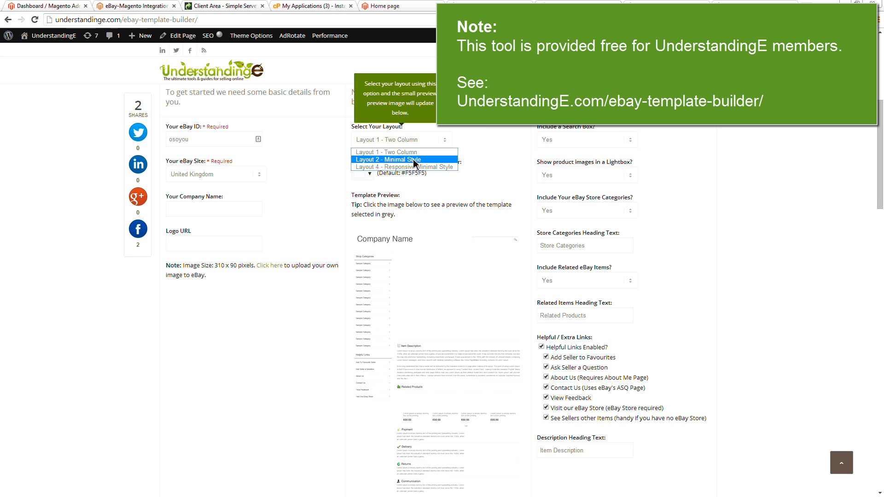
click(413, 159)
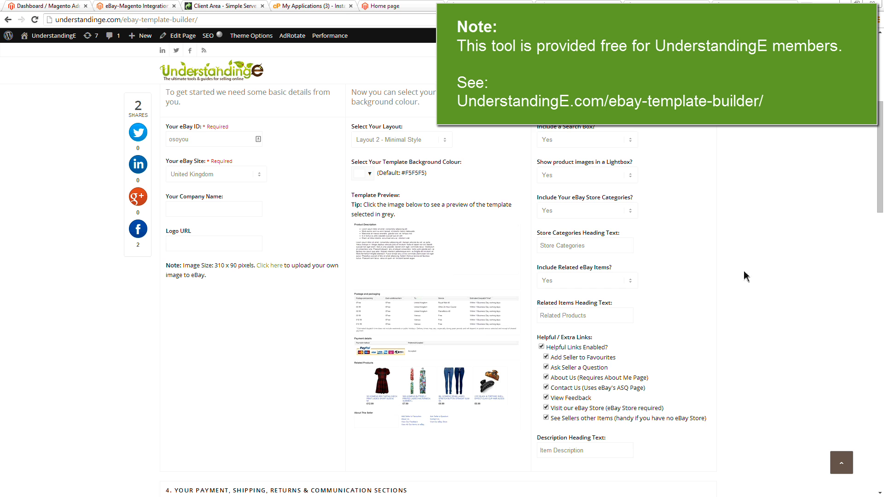
Step: Keep the preset payment, delivery, returns and communication sections and generate the eBay template
scroll(757, 301, down, 5)
scroll(760, 306, down, 6)
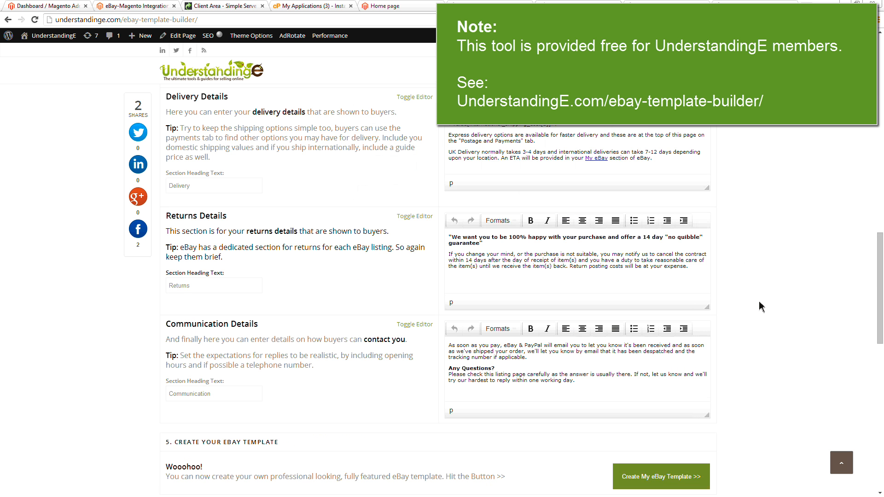
scroll(760, 307, down, 5)
click(637, 252)
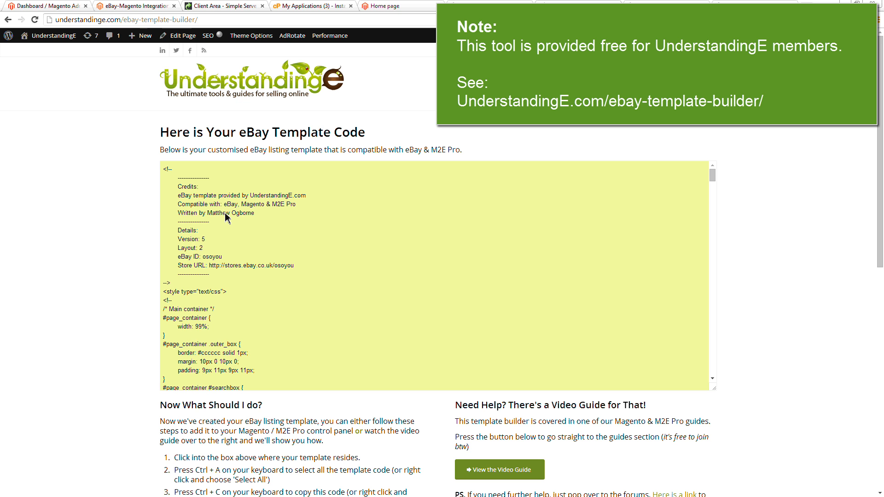
Step: Copy all the generated eBay template code and paste it into the custom description of the M2E listing
key(ctrl+a)
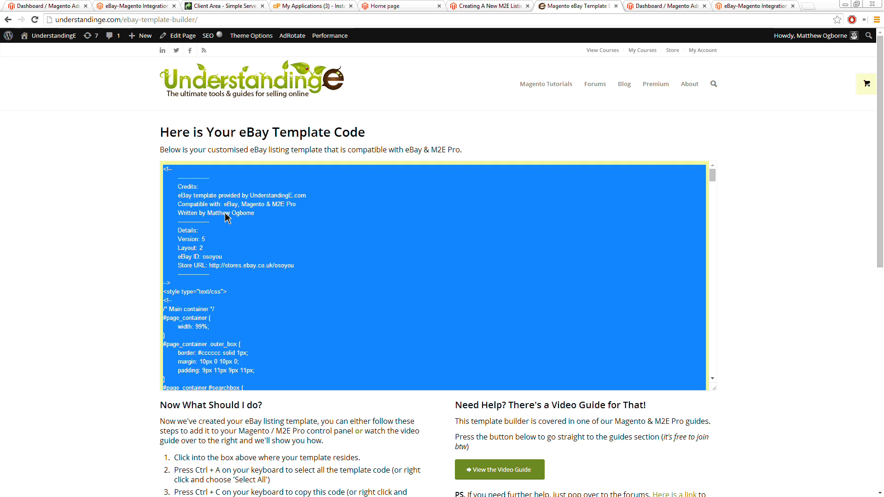
click(483, 7)
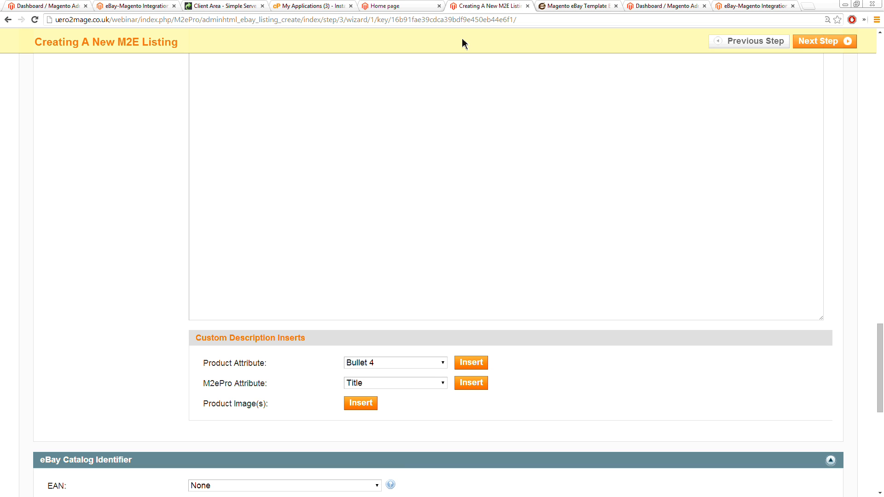
click(369, 107)
key(ctrl+v)
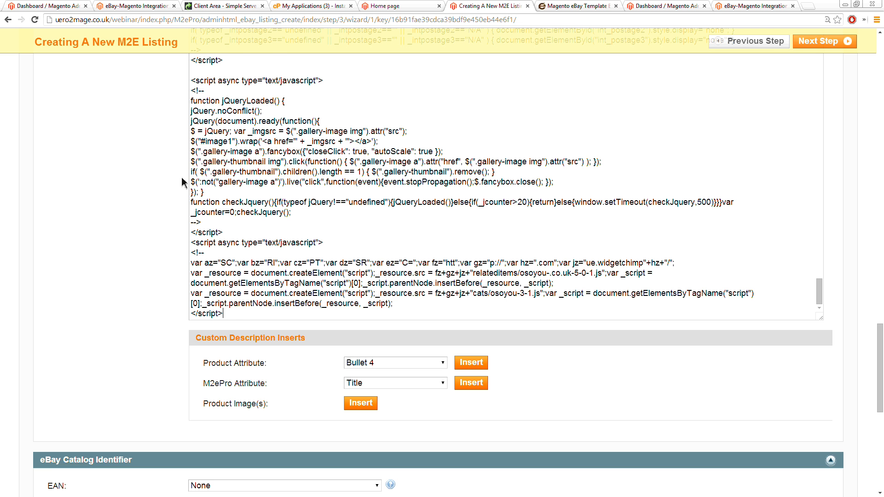
Step: Set the Gallery Type to Gallery Picture in the Upgrade Tools and proceed to the Synchronization Settings
scroll(139, 189, down, 6)
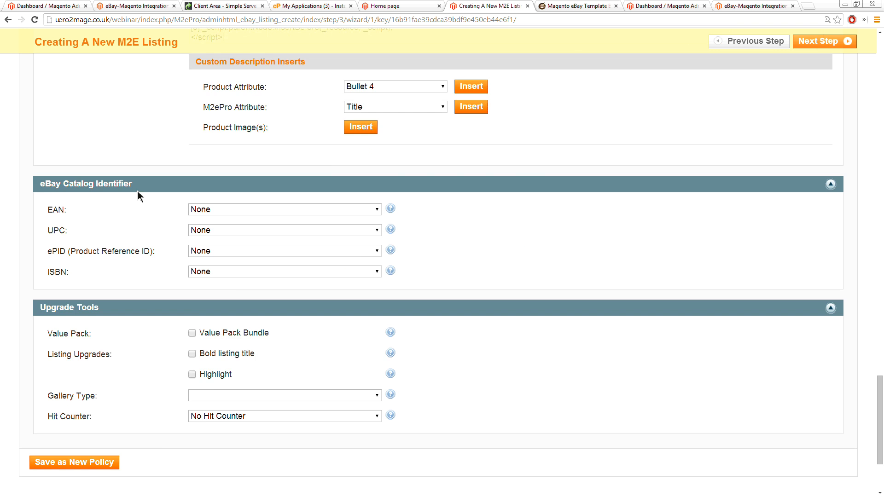
scroll(135, 202, down, 1)
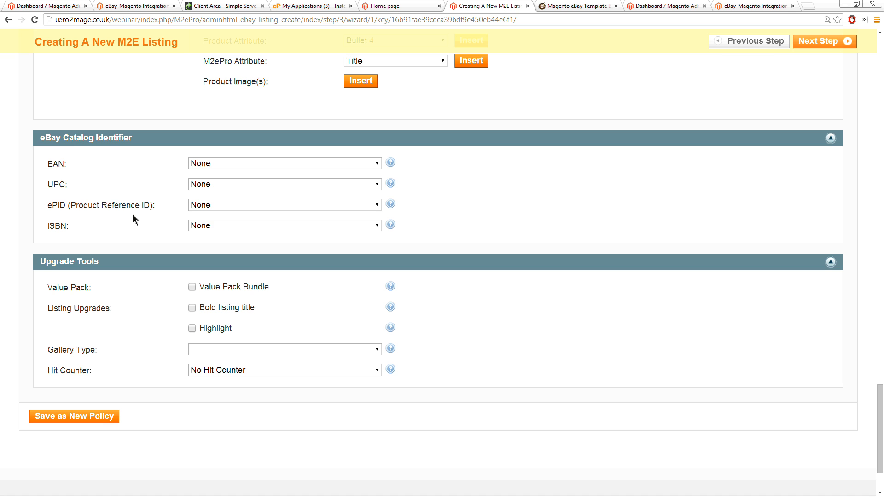
click(226, 352)
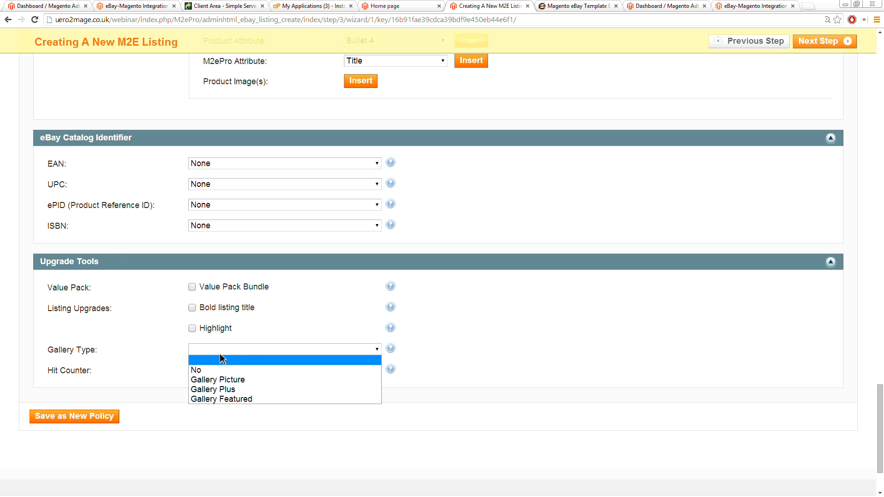
click(205, 381)
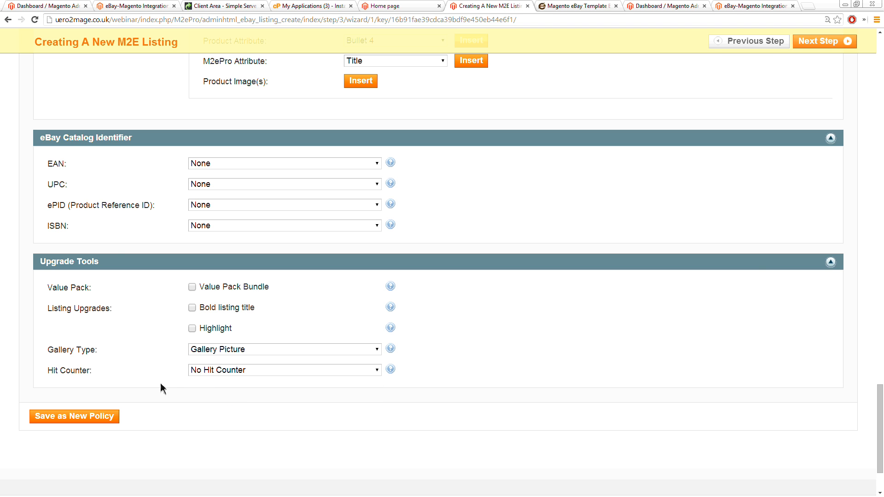
click(826, 43)
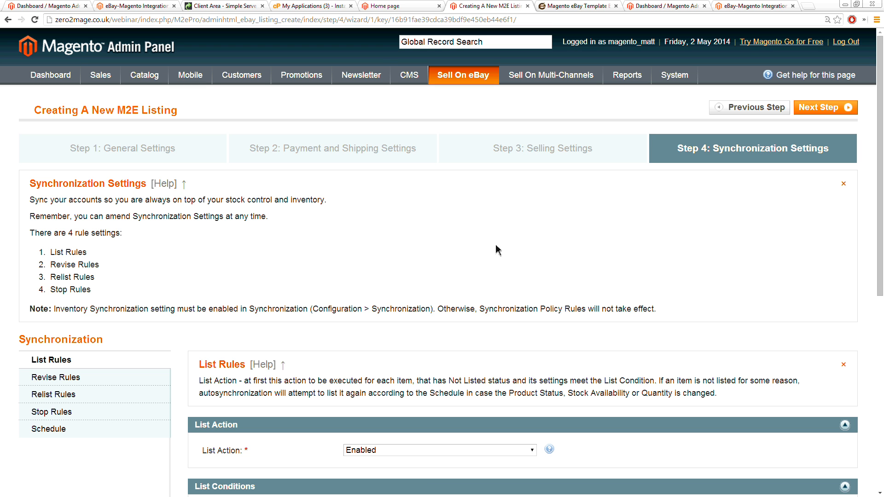
Step: Review the List Rules and Revise Rules, keep the synchronization presets and finish creating the listing
scroll(729, 264, down, 3)
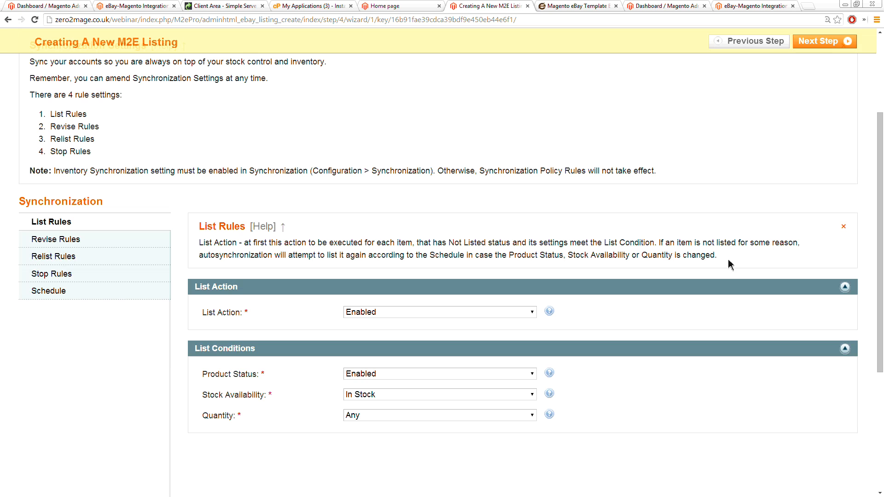
click(50, 245)
scroll(691, 330, up, 3)
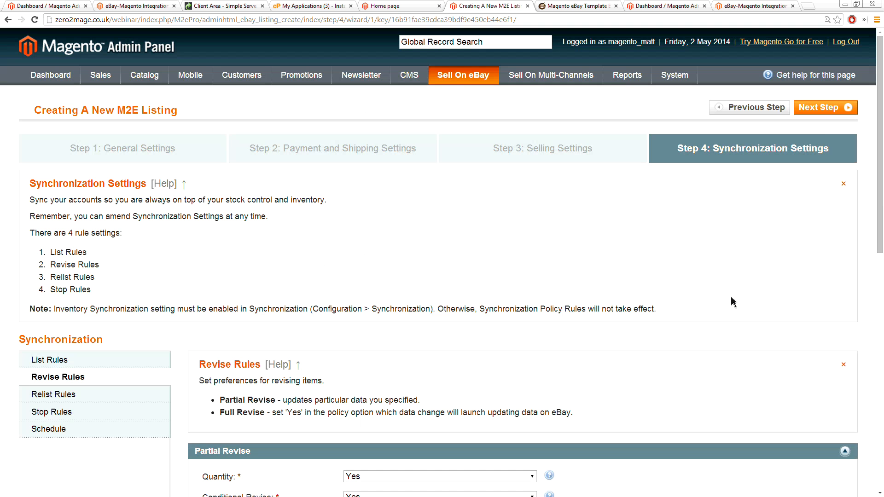
click(823, 107)
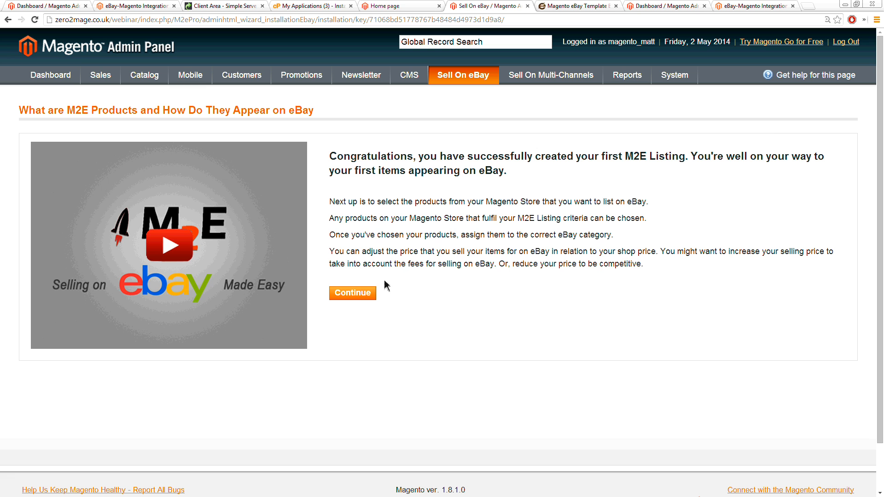
Step: Continue to adding products with the Products List view and select the Russell Hobbs 4-Slice Deluxe Toaster 18117
click(354, 295)
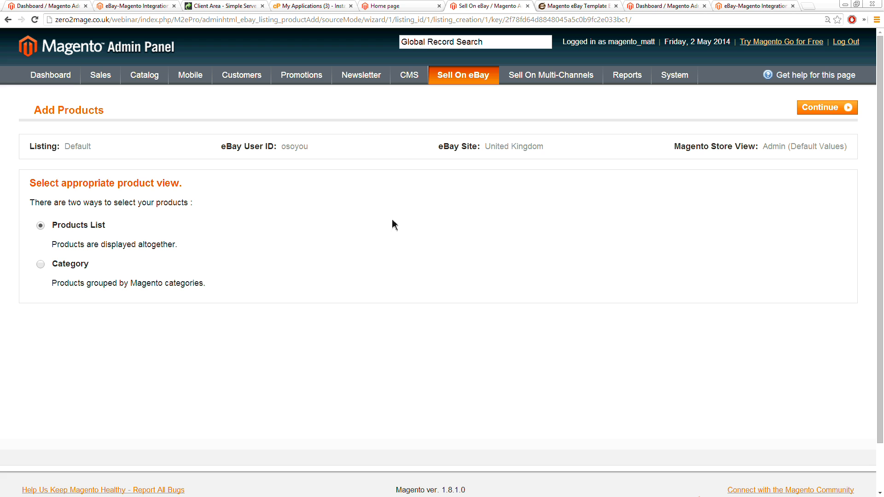
click(828, 107)
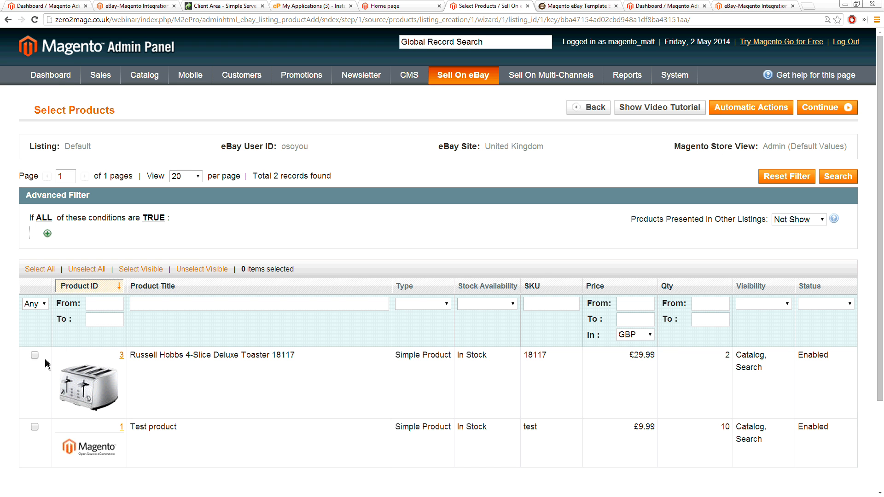
click(35, 355)
Step: Set up the listing's automatic actions at Global (all products) scope with No Action for new products, and save the rule
click(826, 107)
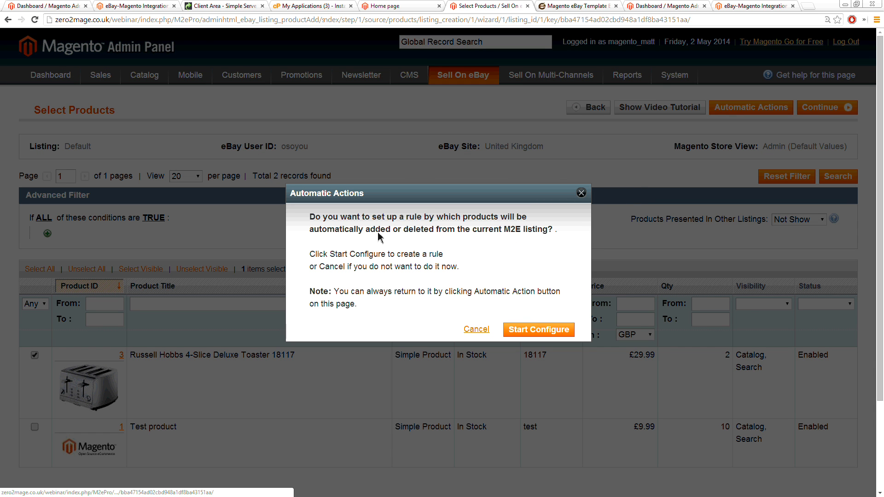
click(525, 331)
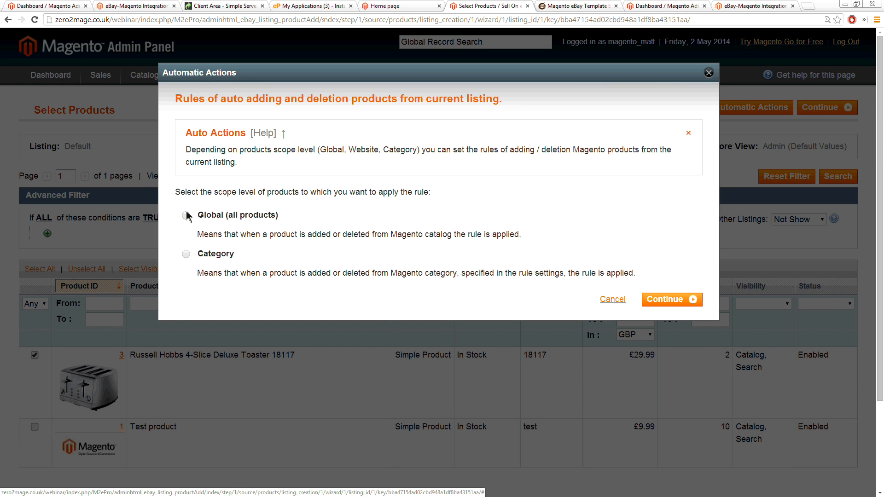
click(186, 215)
click(671, 299)
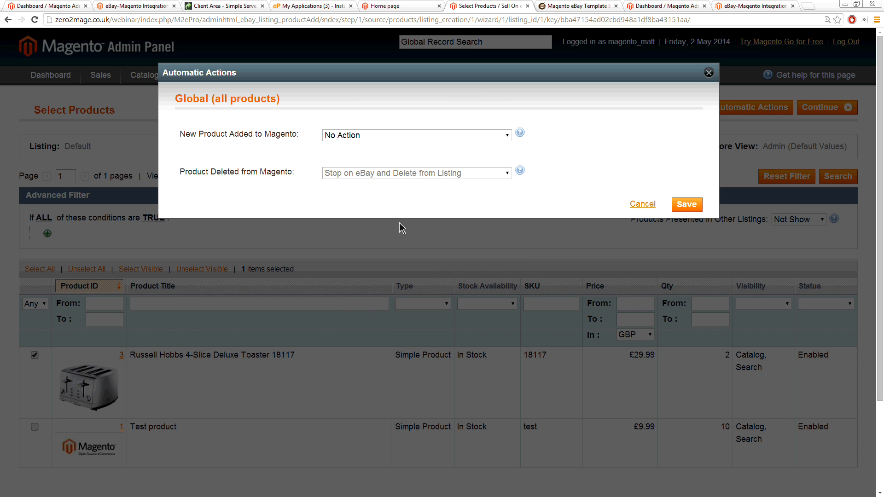
click(383, 139)
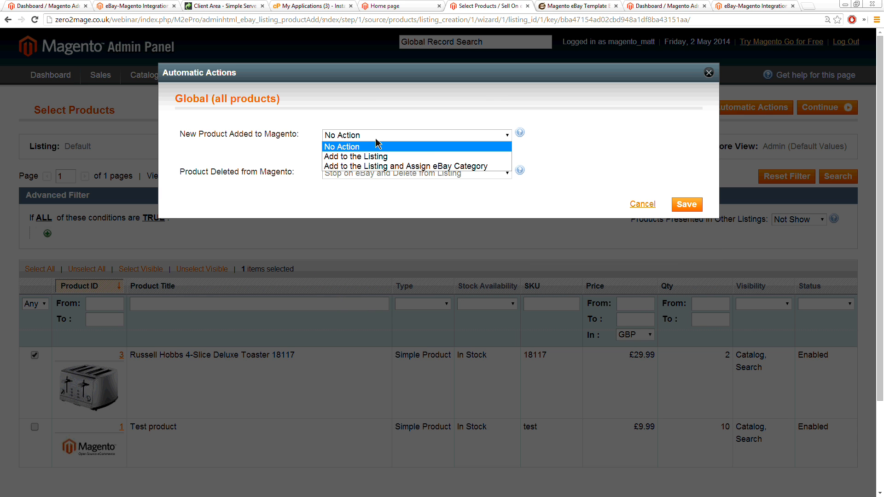
click(374, 136)
click(688, 206)
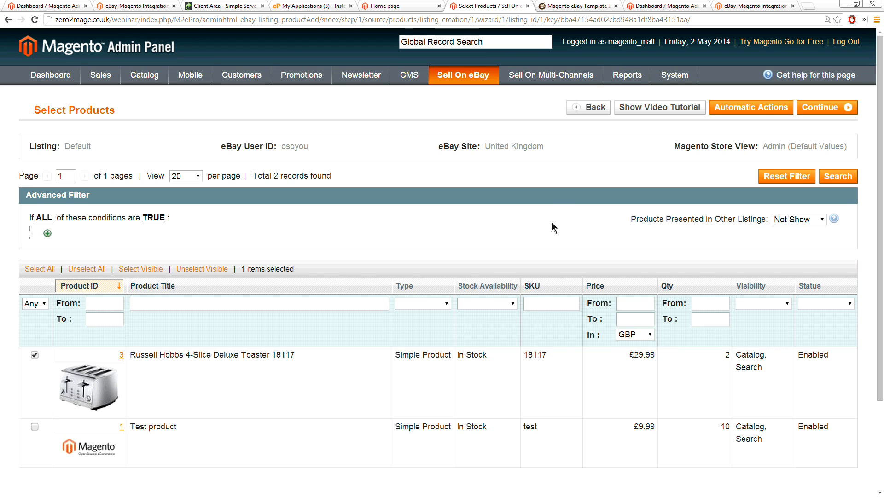
Step: Proceed with the selected toaster, skip customising its listing settings and choose the same eBay category for all products
click(817, 111)
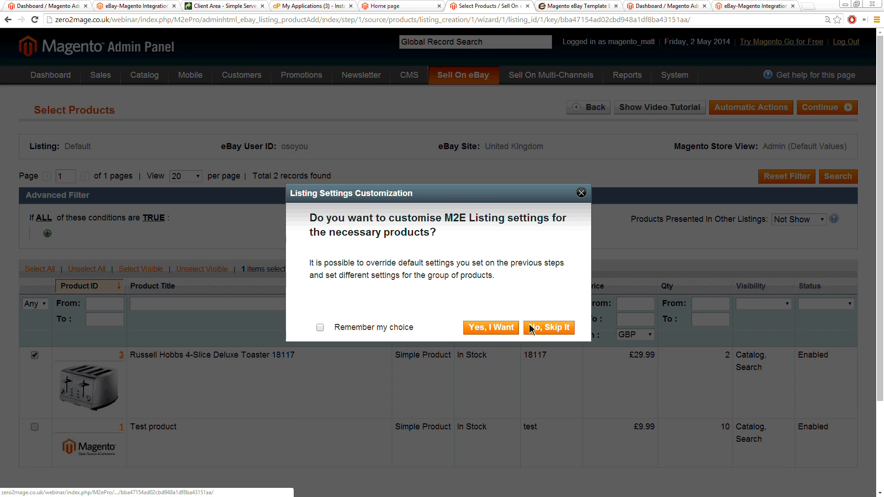
click(552, 328)
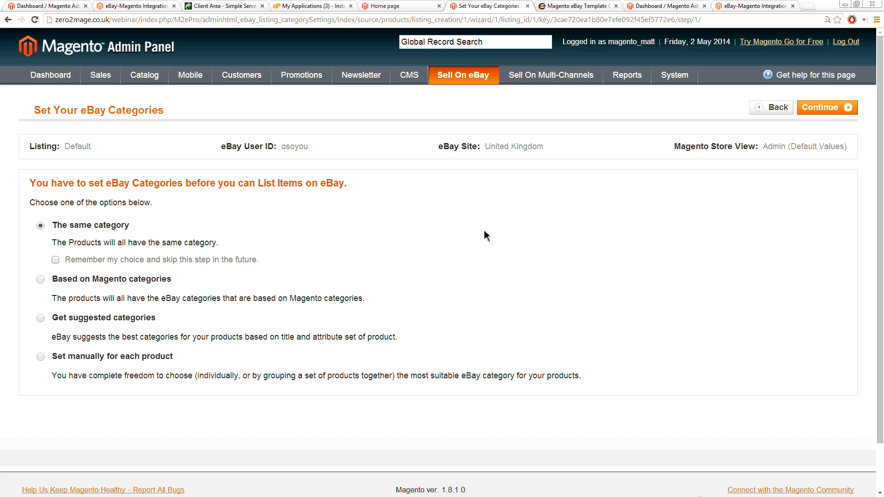
click(827, 107)
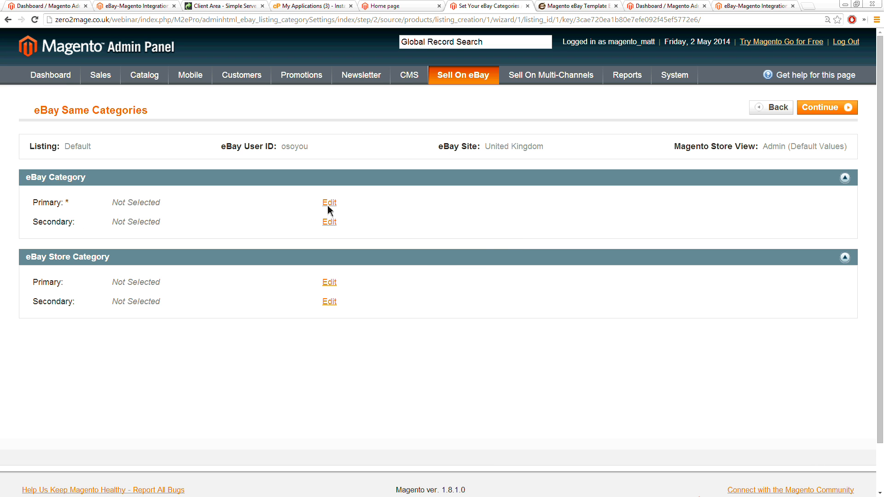
Step: Set the primary eBay category to Home, Furniture & DIY > Appliances > Small Kitchen Appliances > Toasters
click(328, 203)
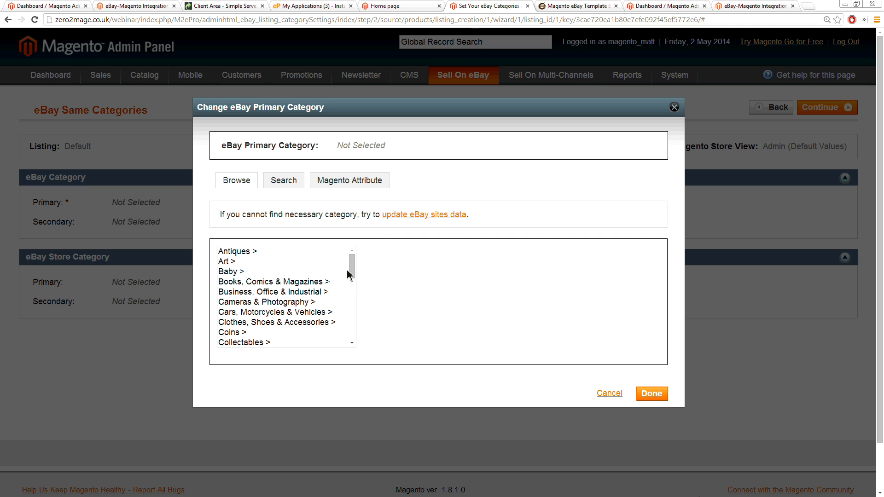
drag(349, 268, 354, 300)
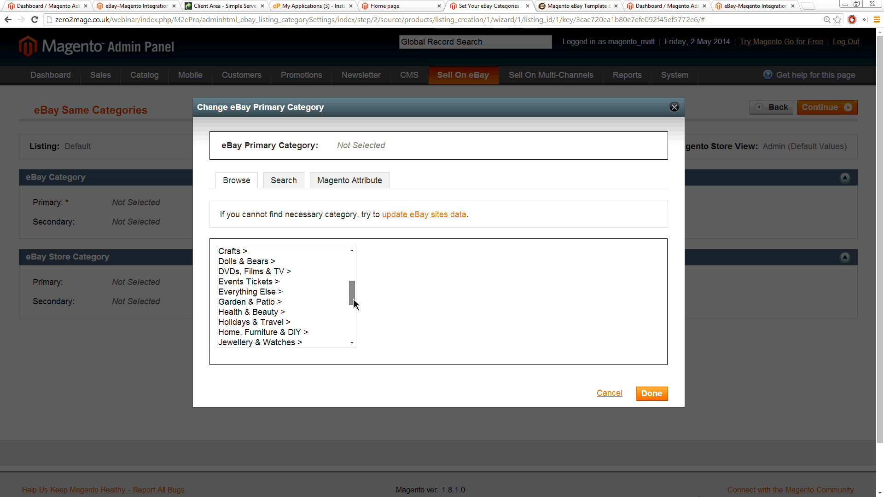
click(294, 333)
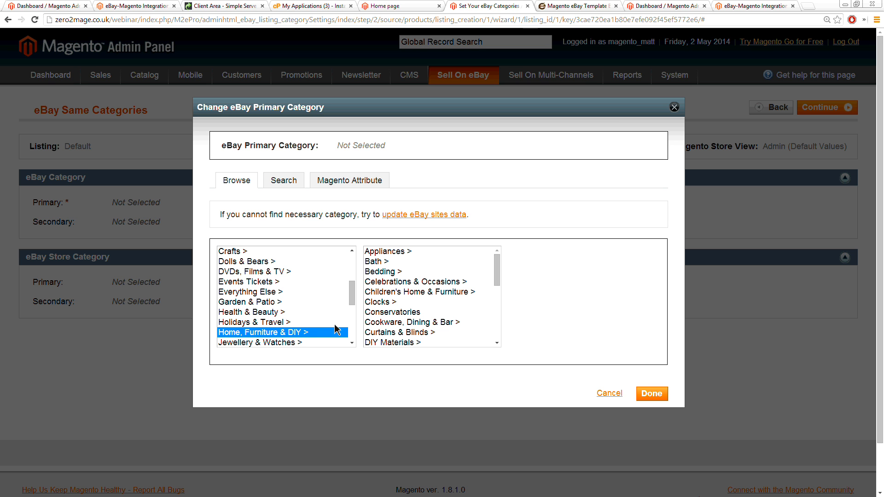
click(497, 278)
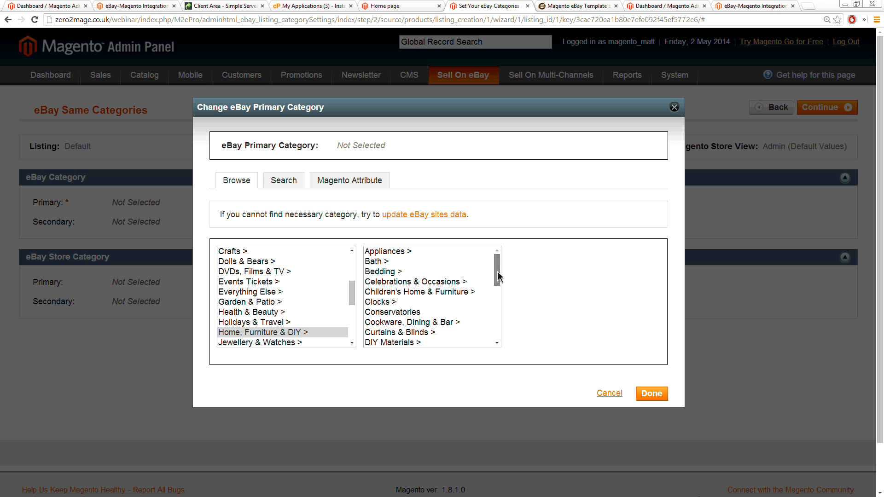
click(400, 252)
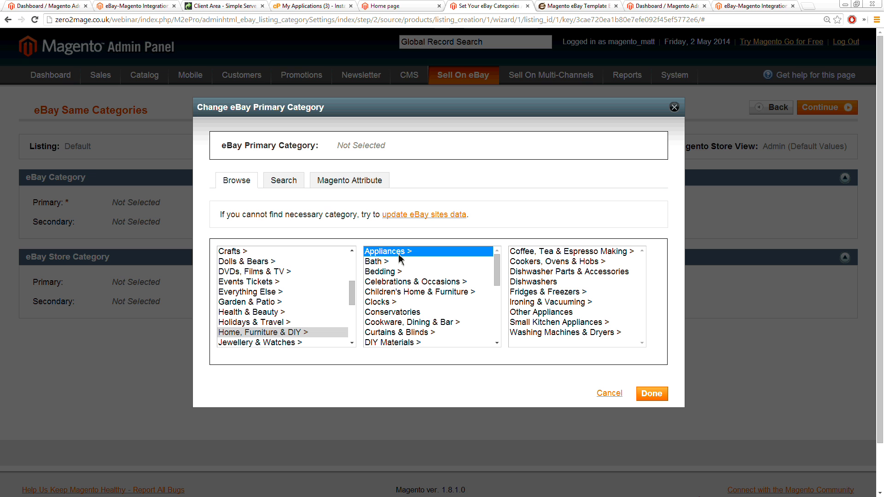
click(534, 323)
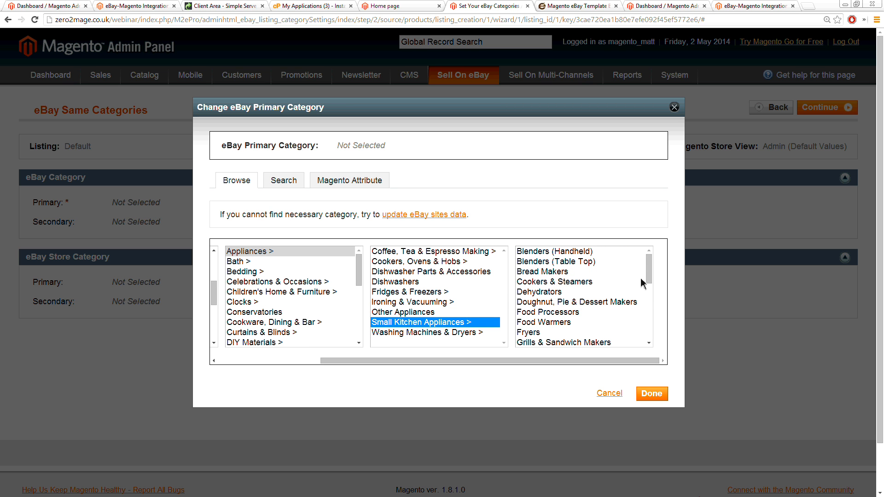
drag(649, 282, 650, 333)
click(543, 315)
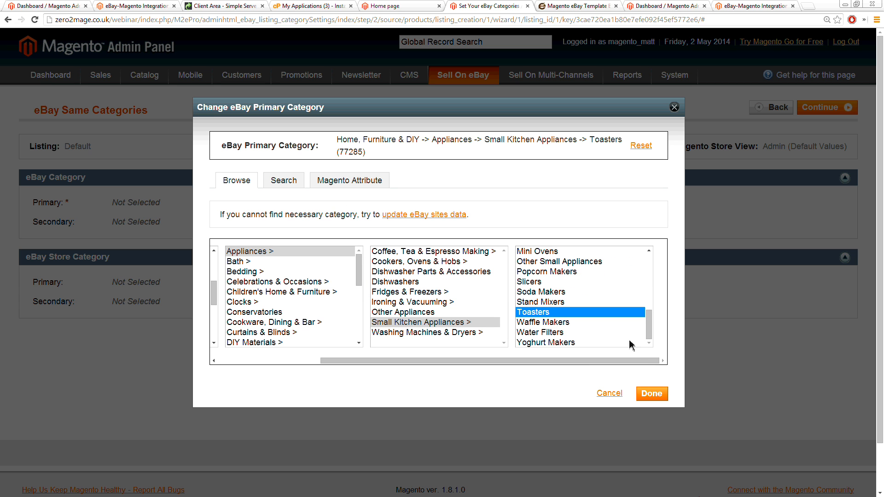
click(657, 395)
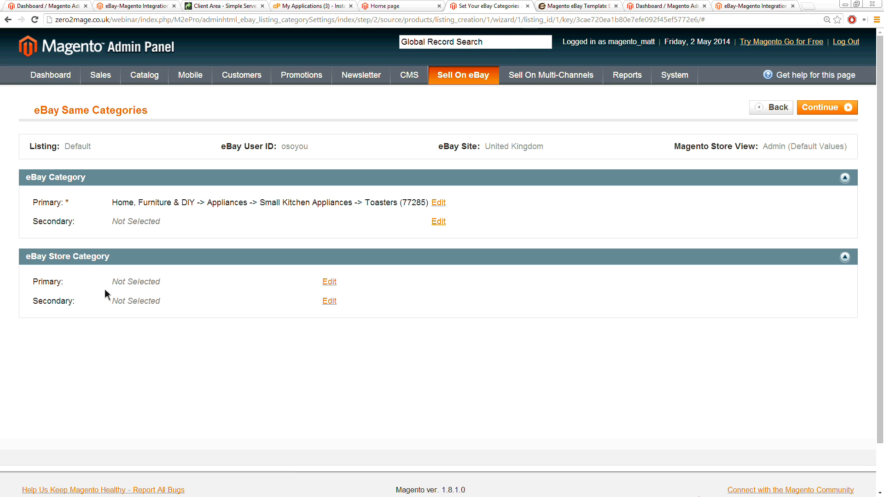
Step: Set the primary eBay store category to Hardware > Magnets and continue to the item specifics
click(332, 283)
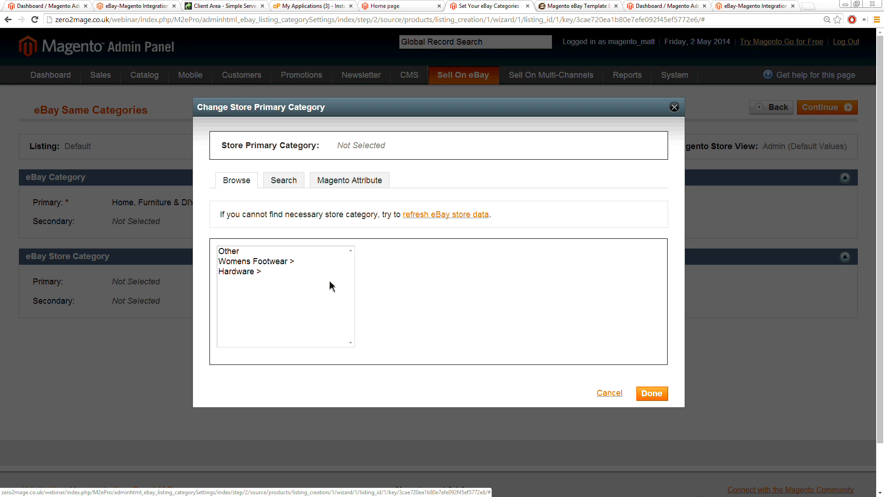
click(256, 271)
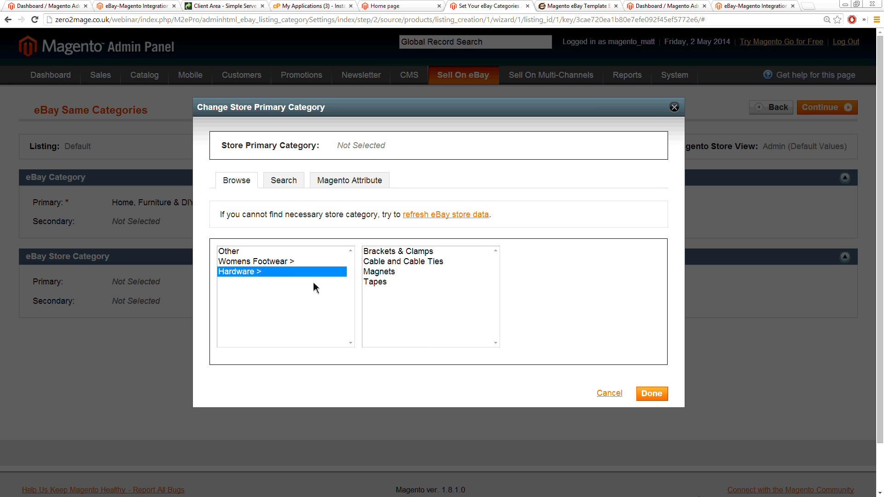
click(386, 272)
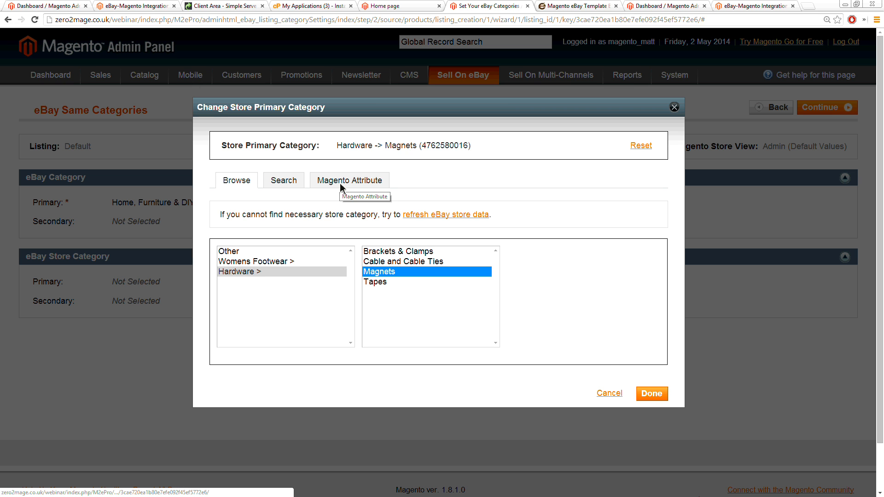
click(651, 392)
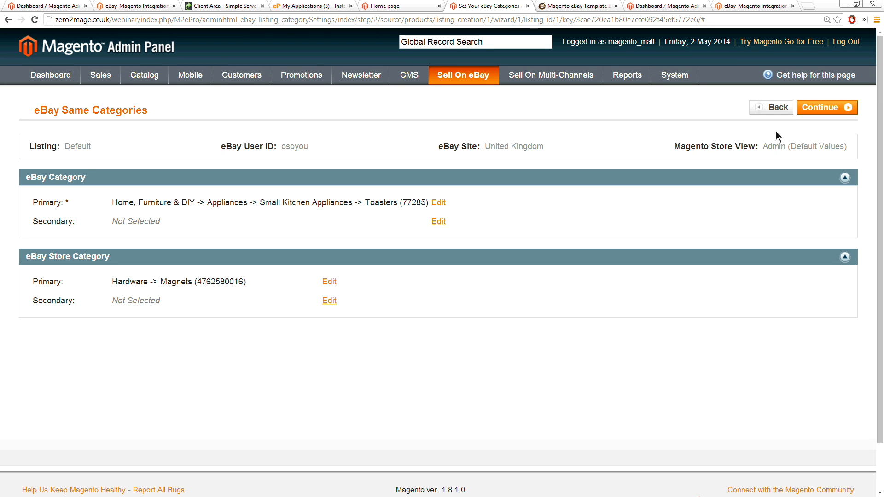
click(820, 107)
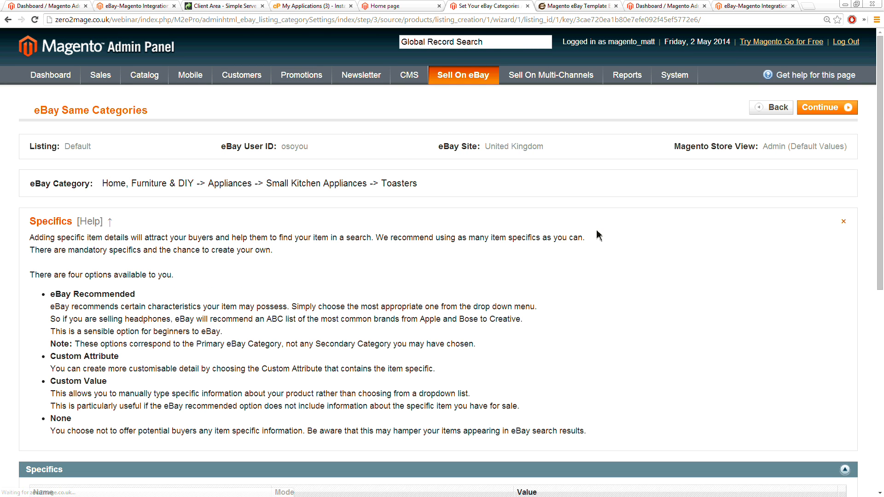
Step: Dismiss the Specifics help block and set the Type specific to the eBay Recommended value Standard Toaster
click(843, 222)
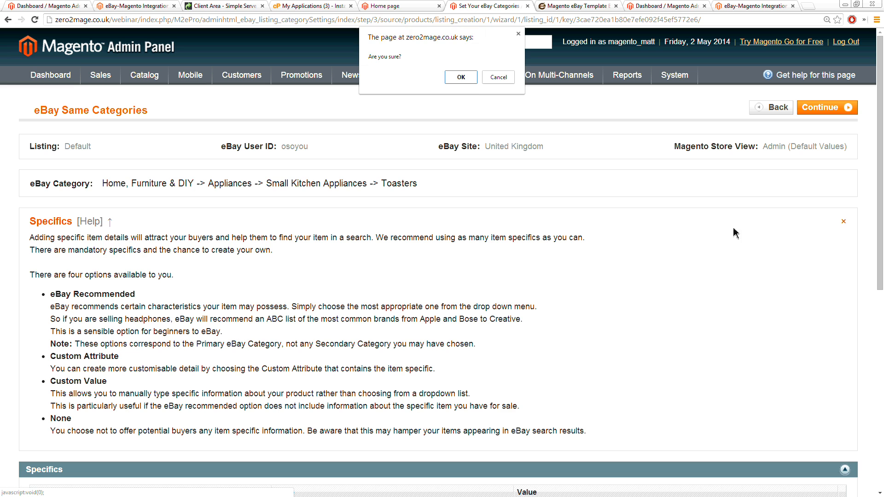
click(458, 77)
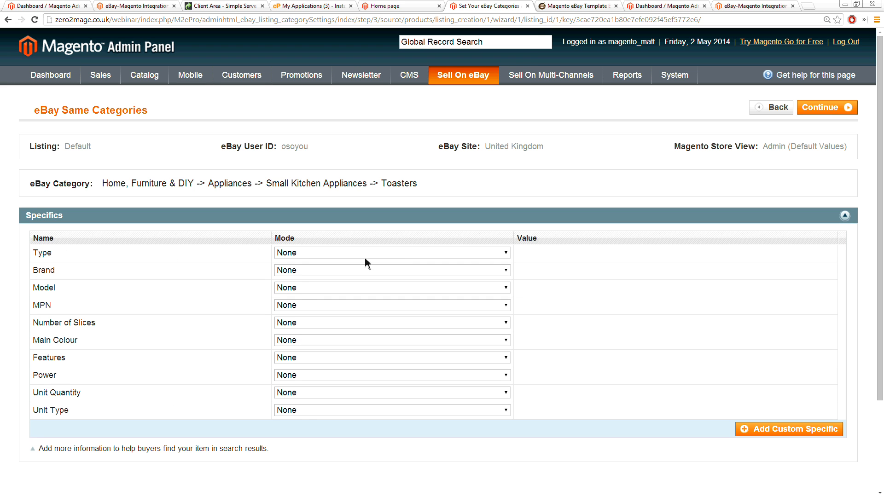
click(502, 253)
click(359, 275)
click(534, 257)
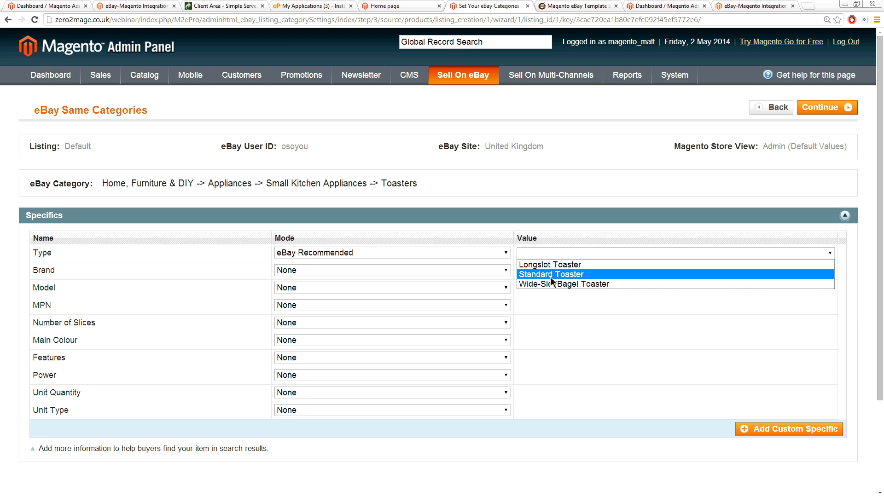
click(550, 275)
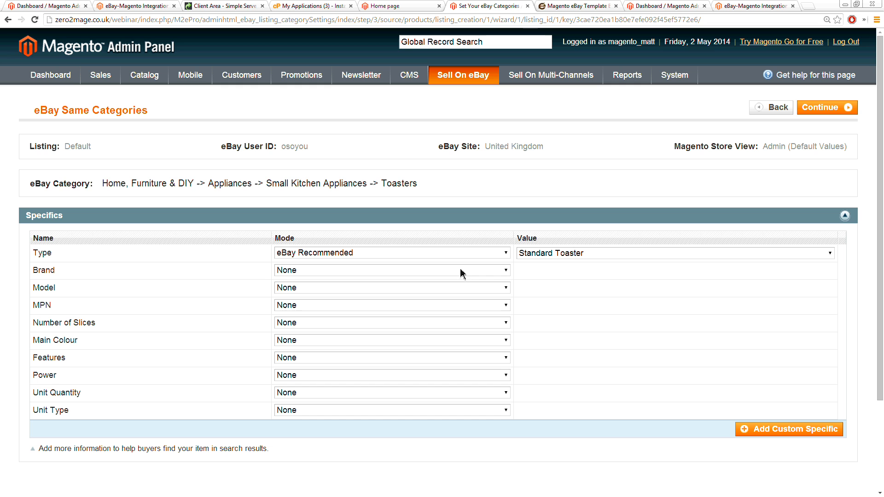
Step: Set the Brand specific to the eBay Recommended value Russell Hobbs
click(300, 273)
click(306, 292)
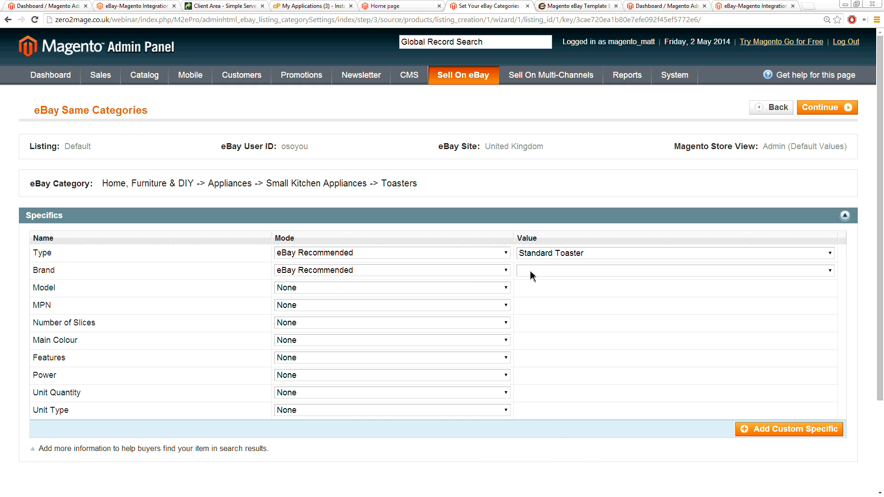
key(r)
key(r)
key(r)
click(537, 274)
click(537, 275)
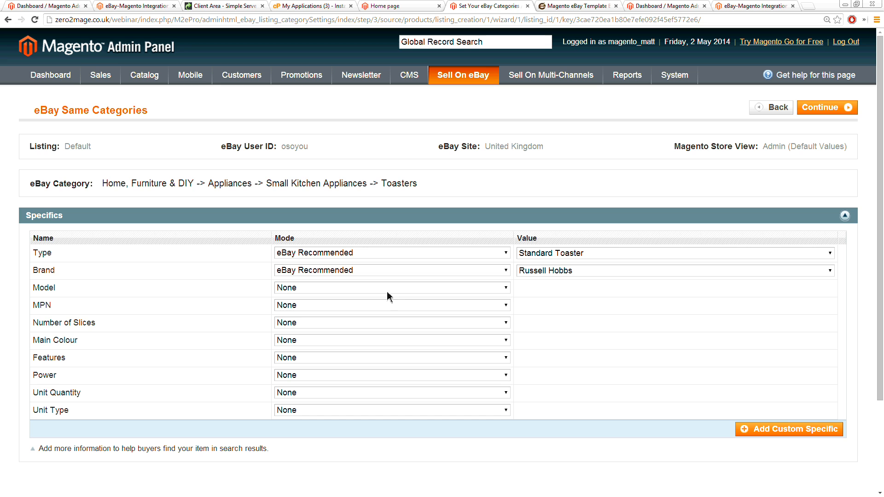
Step: Set the Model specific to the custom value 18117
click(319, 289)
click(318, 307)
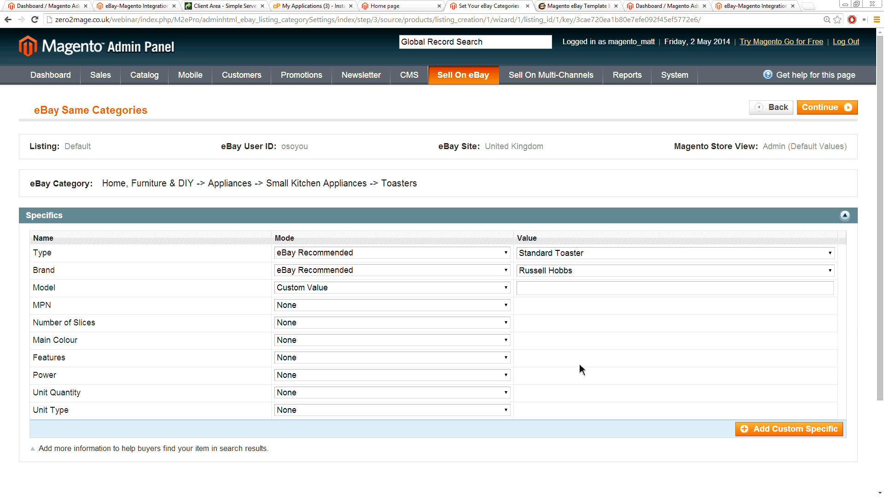
click(523, 288)
text(18117)
Step: Set Number of Slices to 4 and Main Colour to Silver, both using eBay Recommended values
click(296, 322)
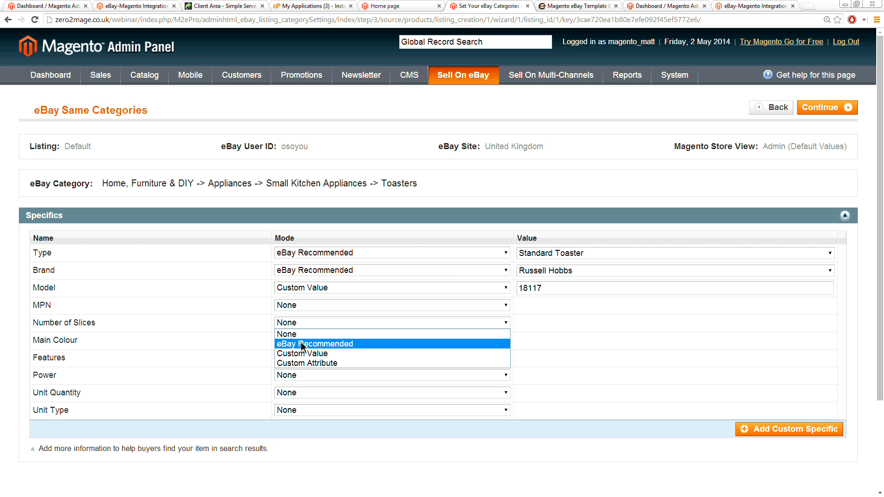
click(304, 341)
click(540, 323)
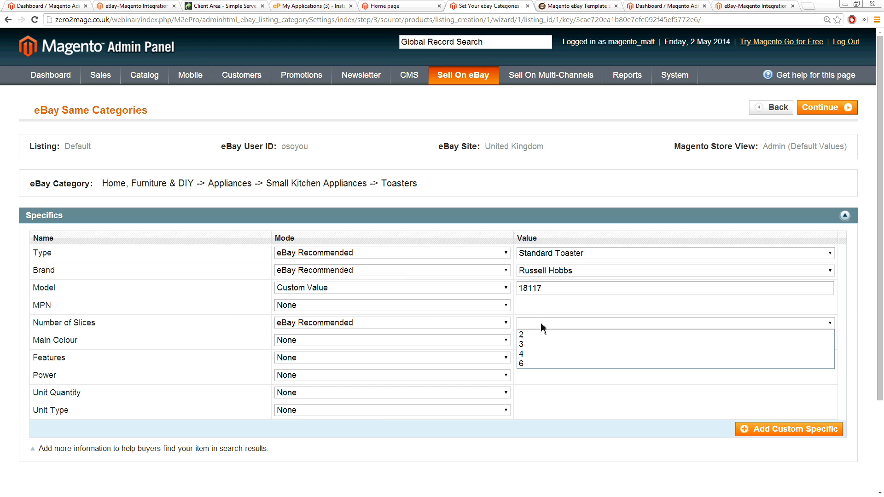
click(531, 355)
click(286, 341)
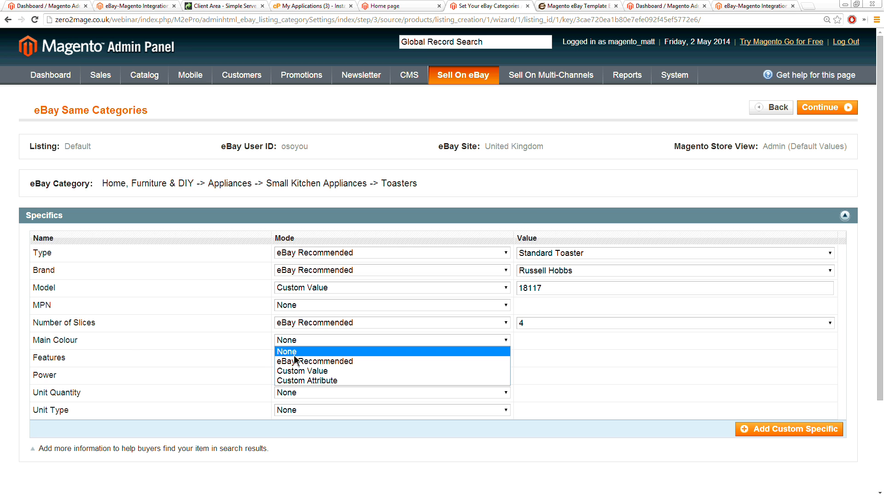
click(300, 361)
click(533, 342)
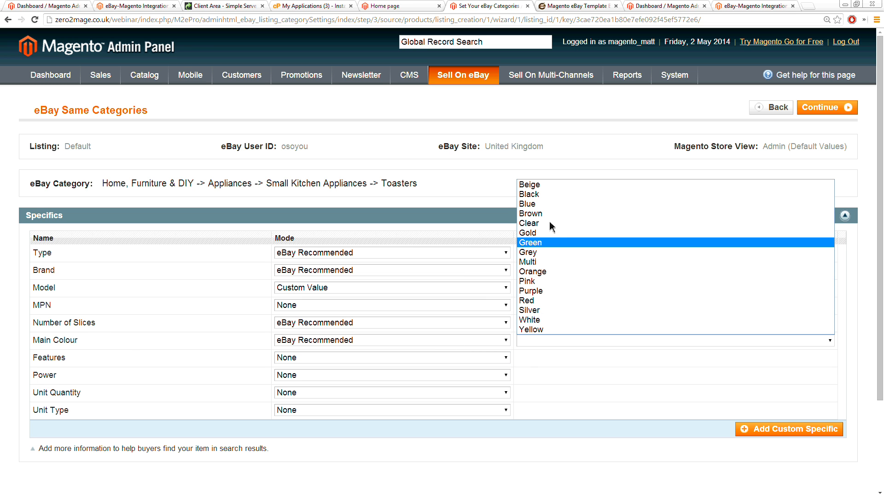
click(539, 309)
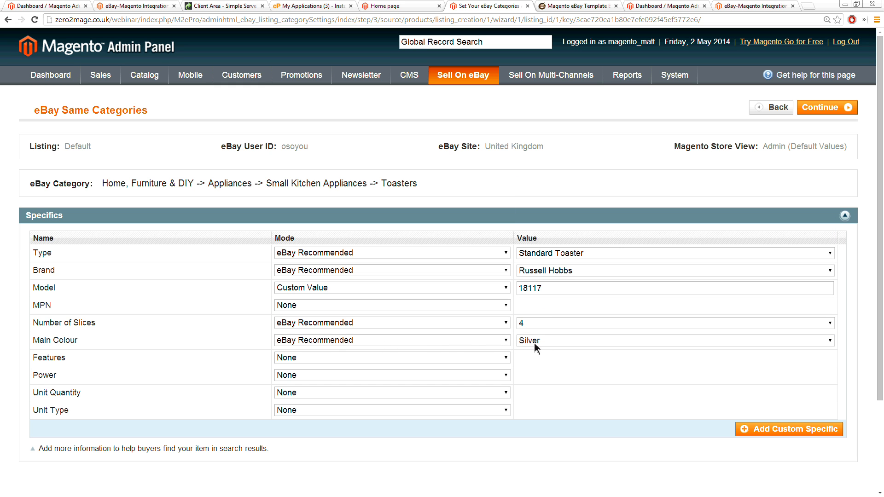
Step: Check the Main Colour mode options without changing them, finish the specifics and list the added item on eBay now
click(435, 342)
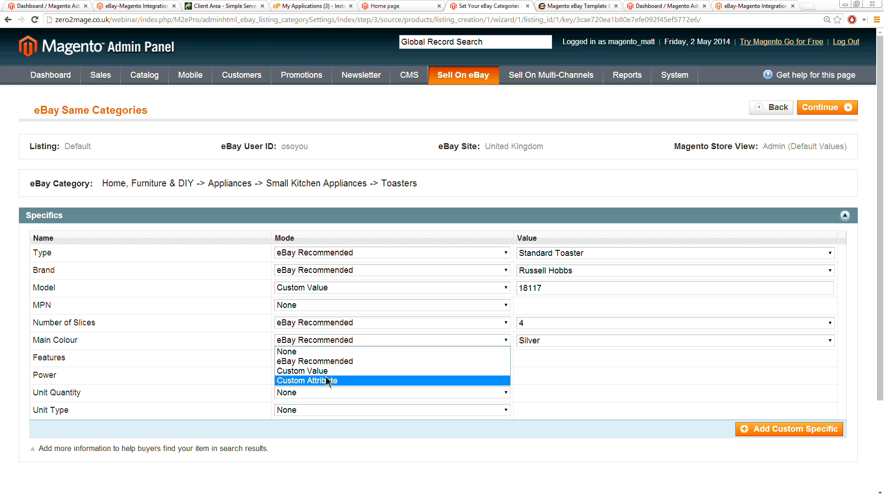
click(551, 369)
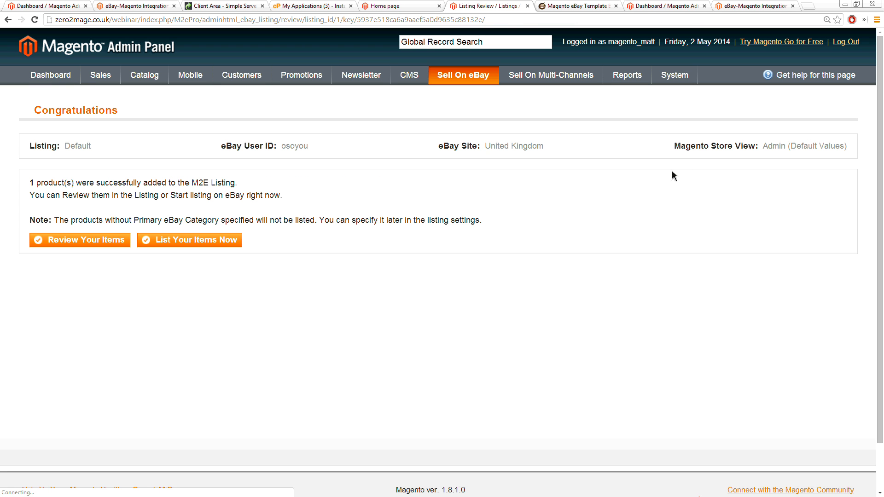
click(181, 239)
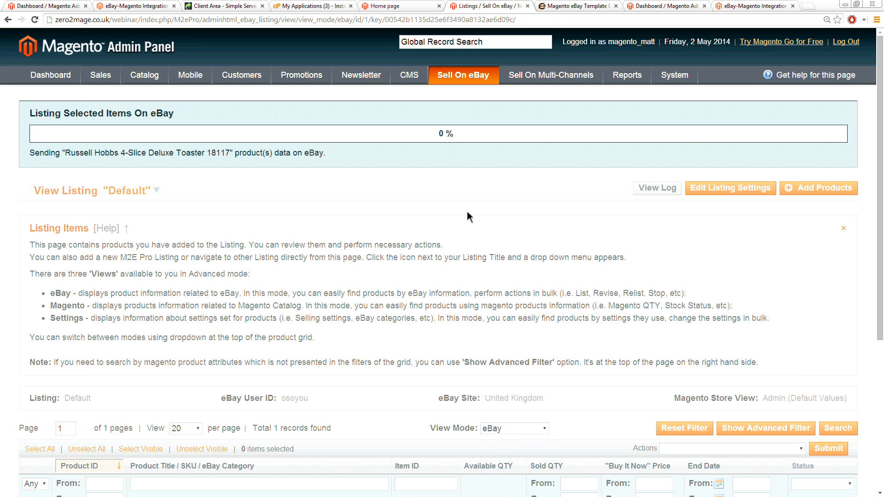
Step: Review the Russell Hobbs toaster's row in the Default listing and open its eBay item page
scroll(467, 211, down, 2)
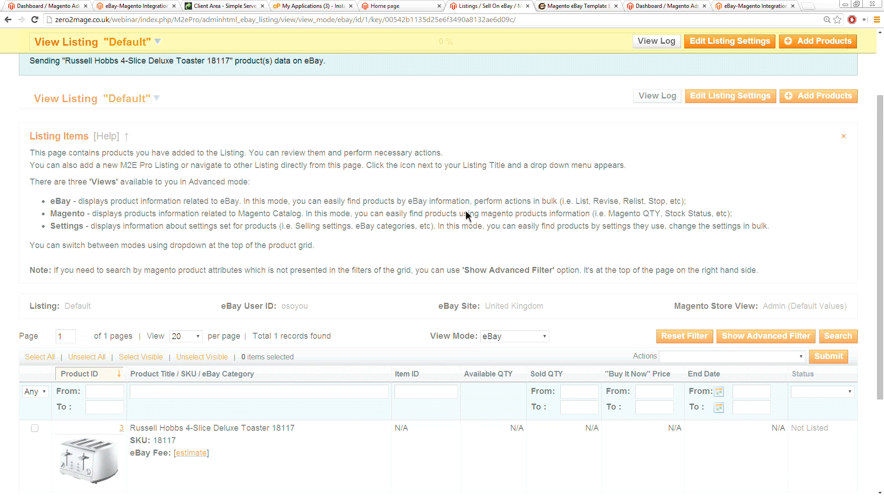
scroll(467, 215, down, 2)
scroll(467, 214, up, 4)
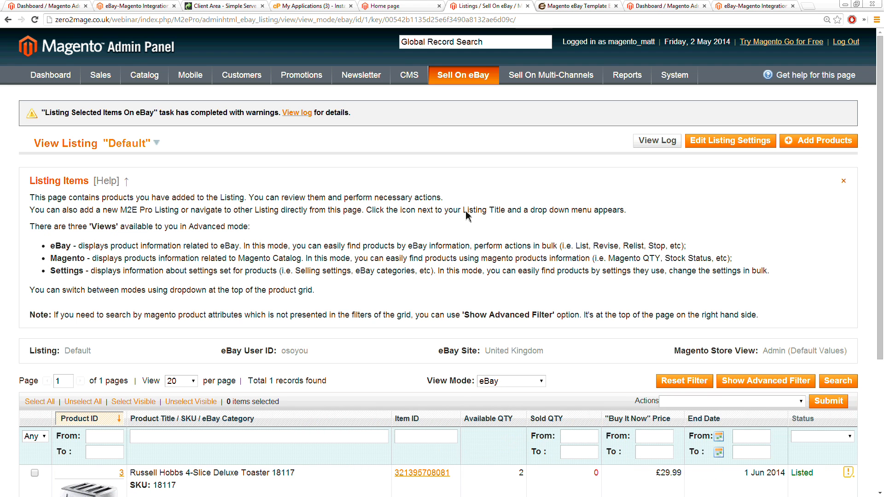
scroll(467, 214, down, 3)
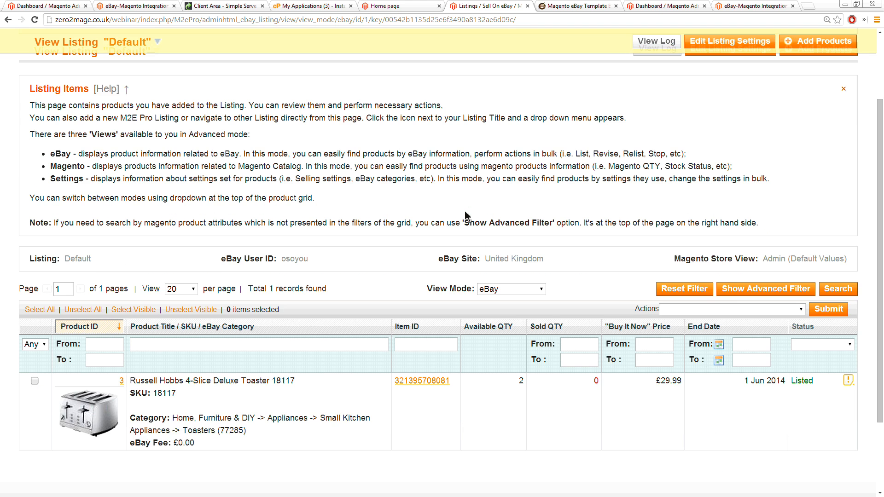
scroll(467, 214, up, 3)
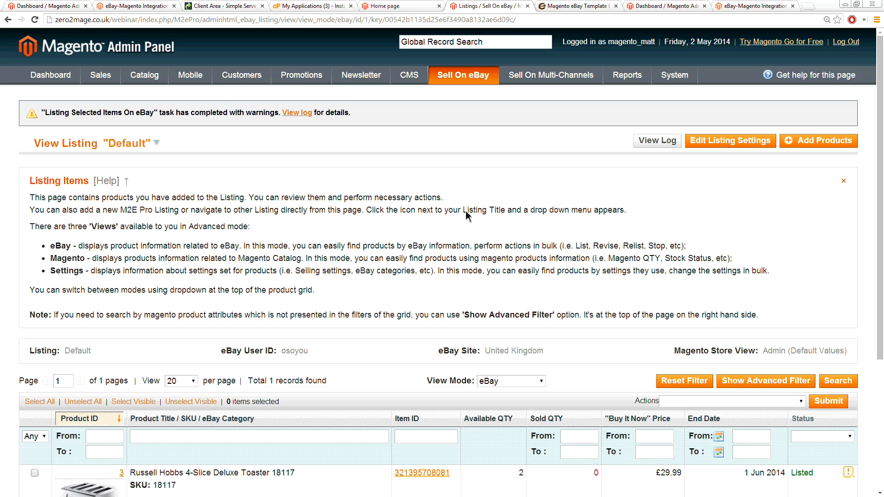
scroll(510, 247, down, 3)
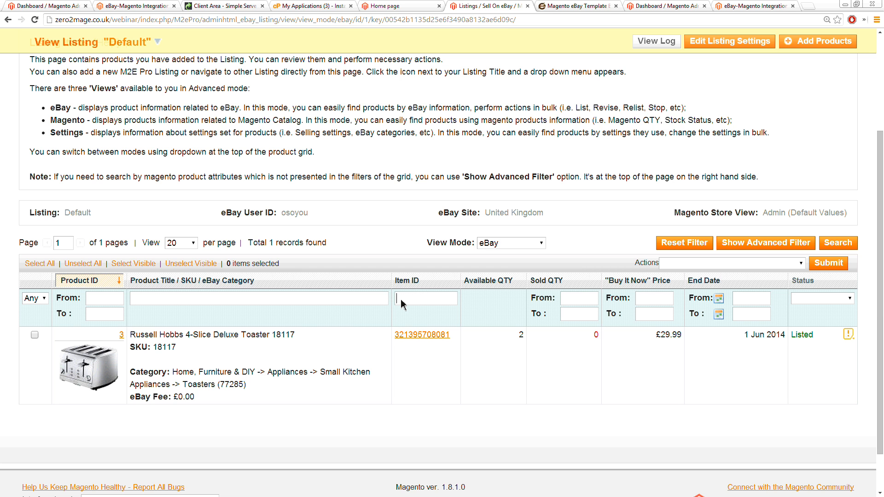
click(414, 335)
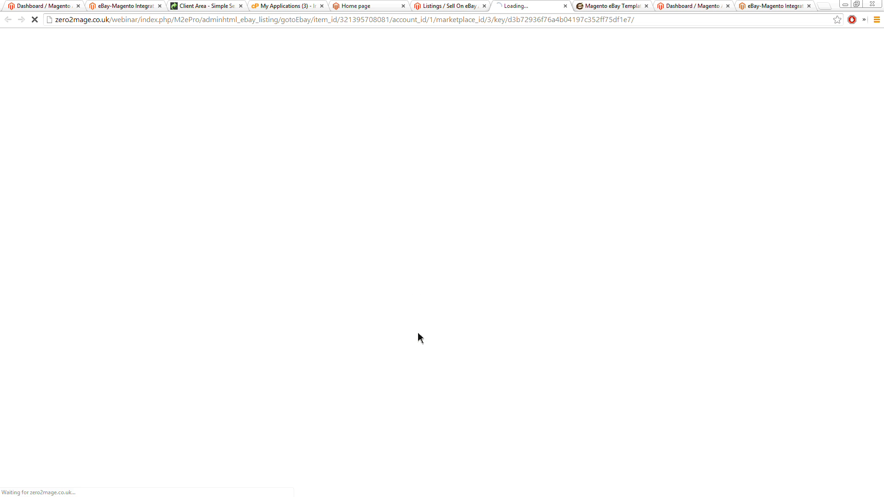
Step: Look through the toaster's eBay page from its address and sale details down to the item description
click(245, 21)
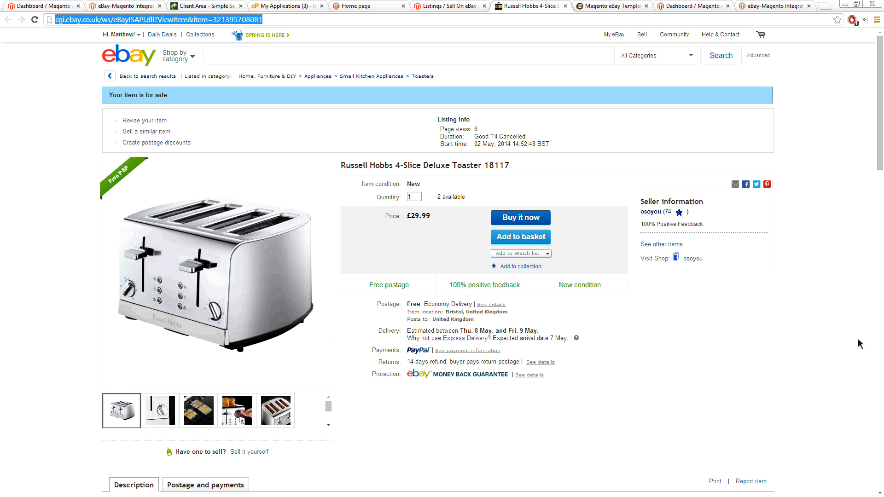
key(Home)
key(shift+Right)
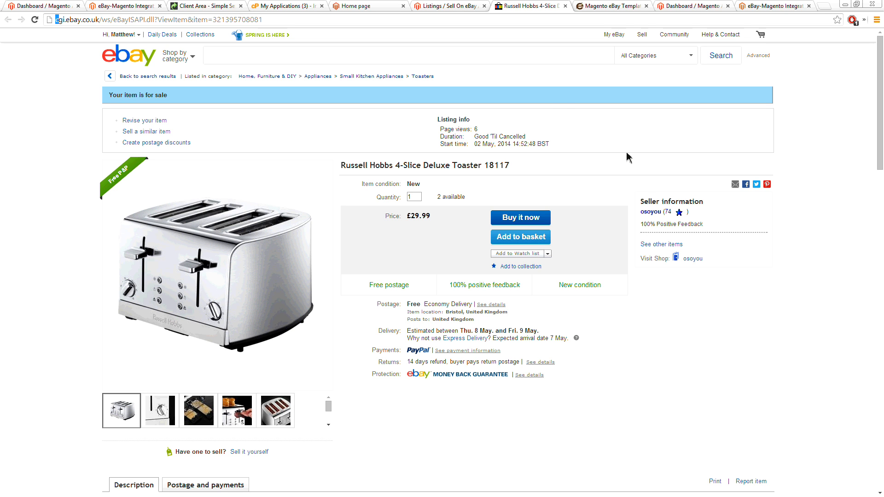
scroll(582, 183, down, 1)
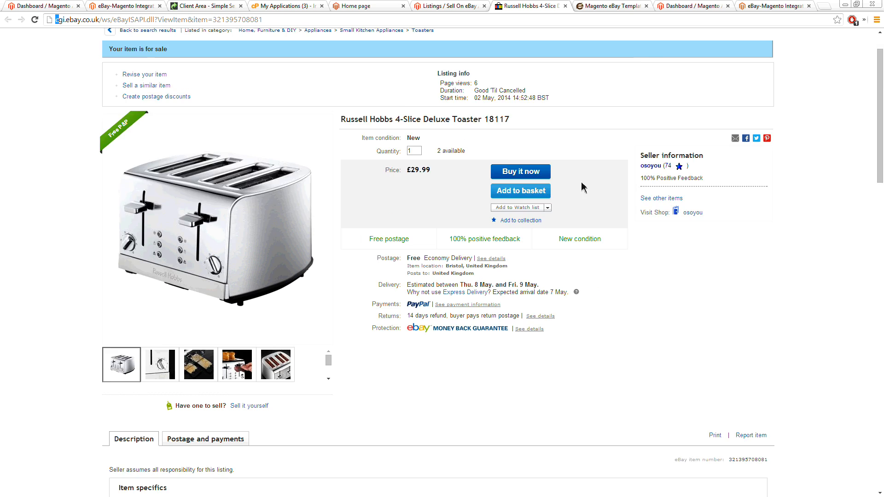
scroll(582, 183, down, 3)
scroll(585, 184, down, 6)
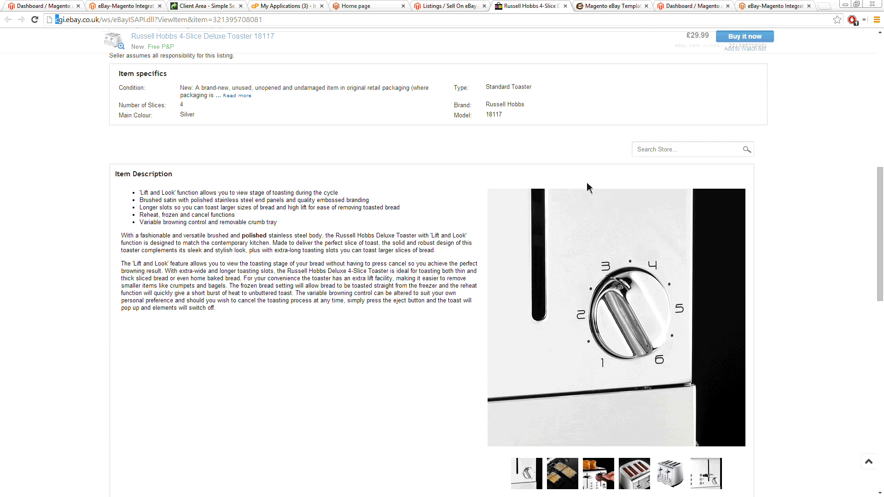
scroll(469, 184, up, 10)
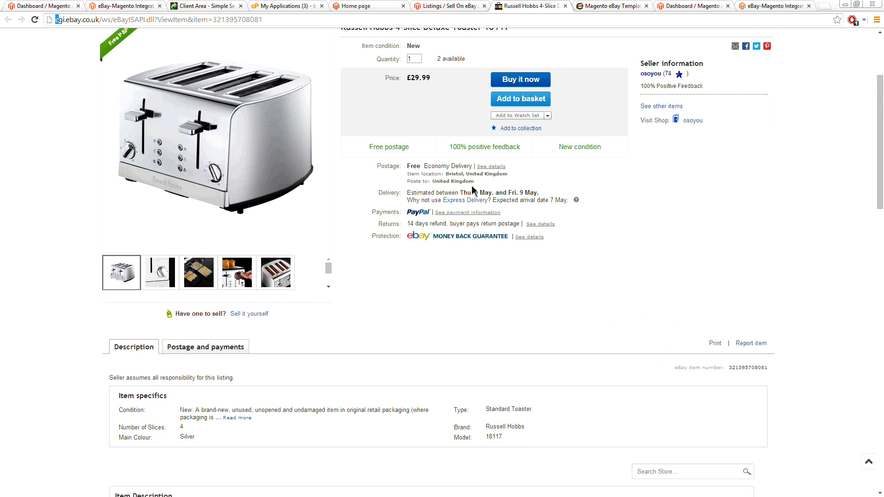
Step: Check the listing's title, the last two gallery photos shown and the price on the eBay page
drag(346, 166, 516, 169)
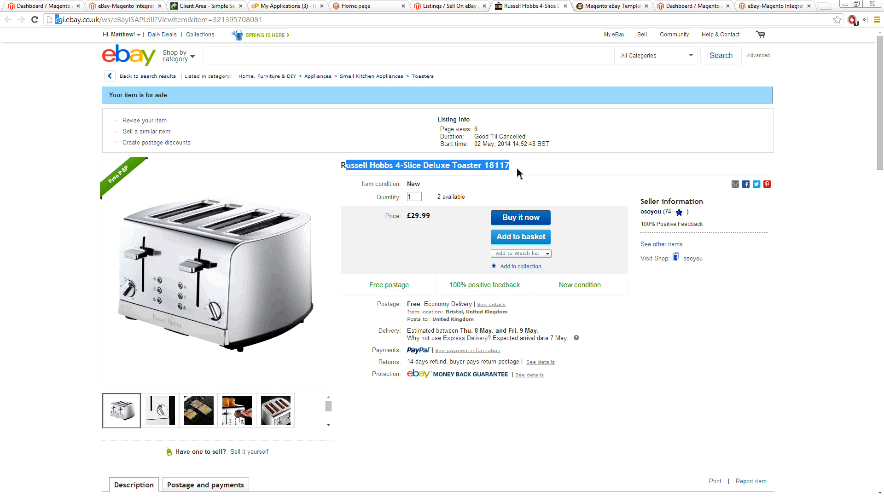
scroll(517, 172, down, 3)
click(237, 273)
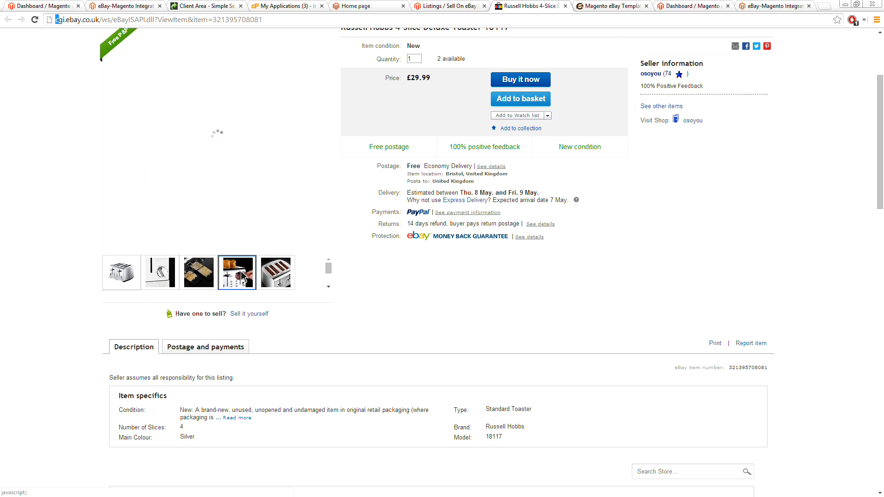
click(271, 275)
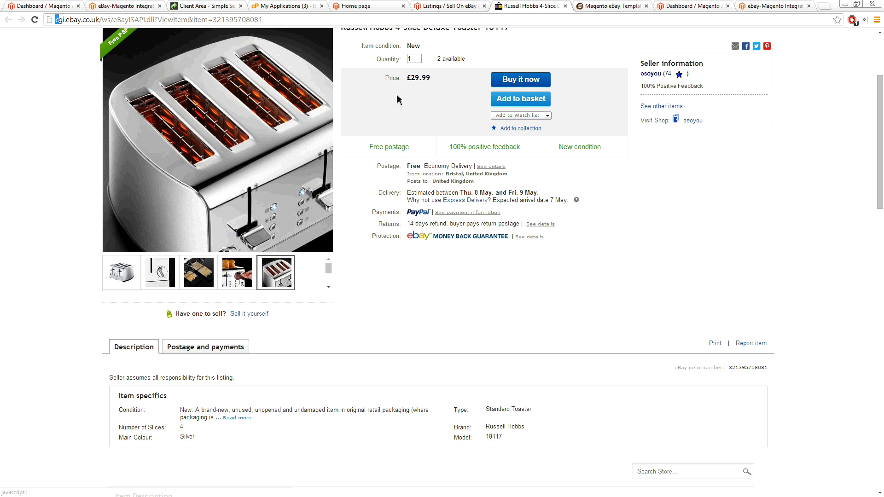
double_click(423, 79)
Step: Examine the item specifics and the bullet points in the eBay item description
scroll(376, 143, down, 3)
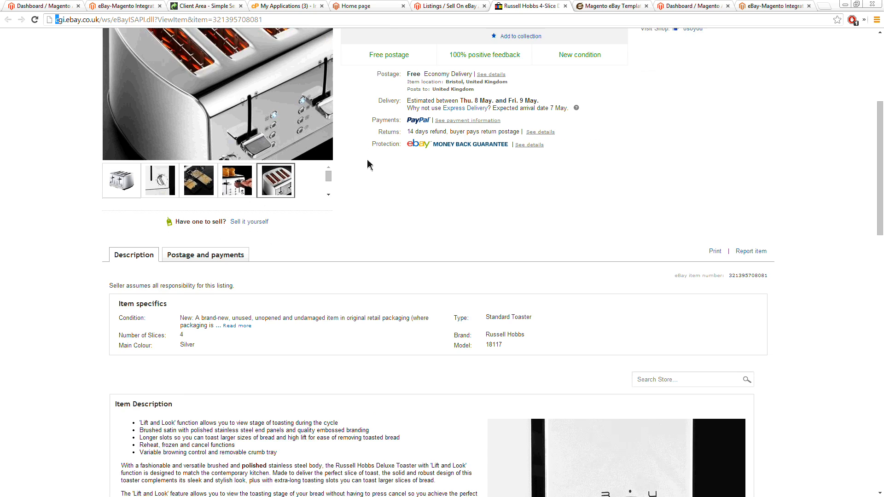
scroll(194, 194, down, 2)
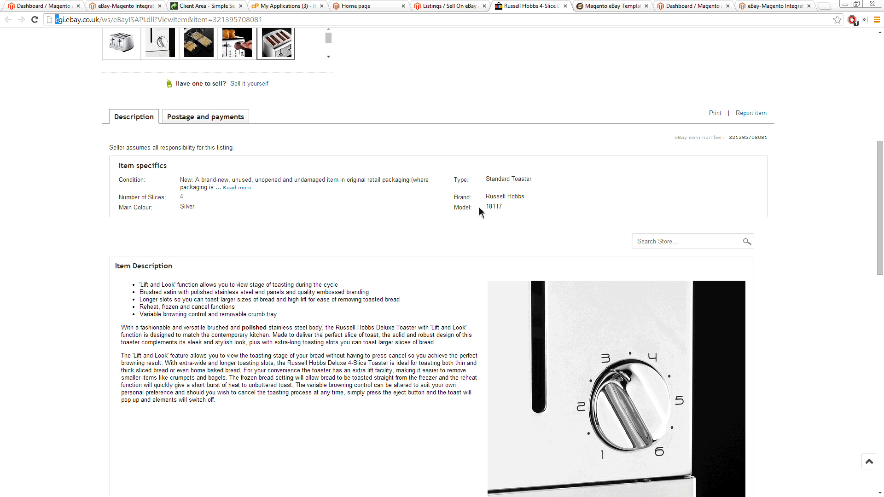
scroll(410, 204, down, 2)
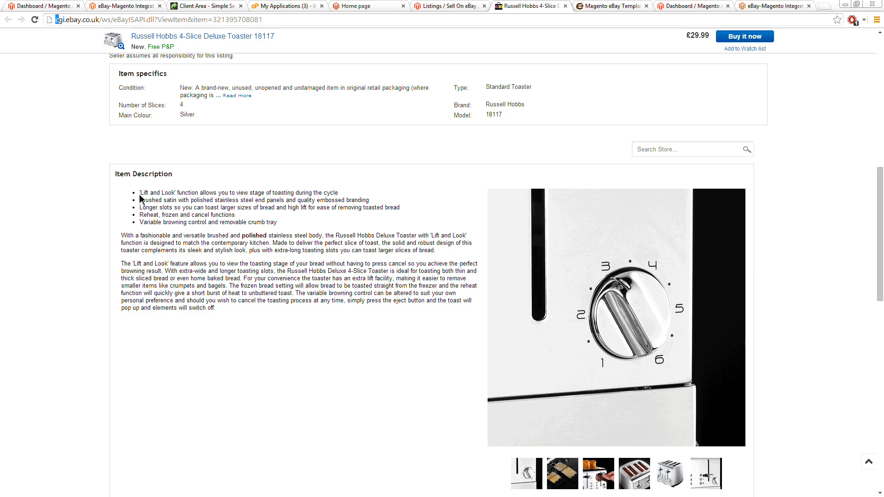
drag(140, 194, 292, 223)
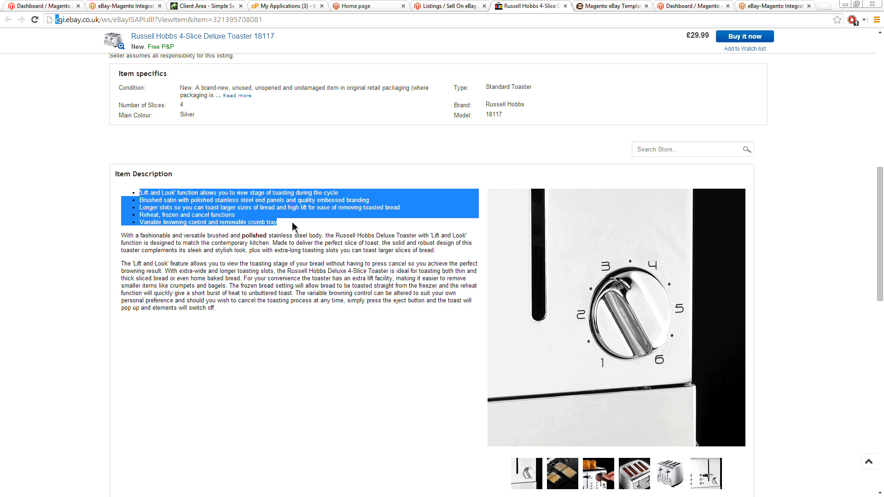
Step: Return to the Magento Default listing and open the toaster's product edit page in a new tab
click(603, 6)
click(442, 7)
scroll(283, 180, up, 3)
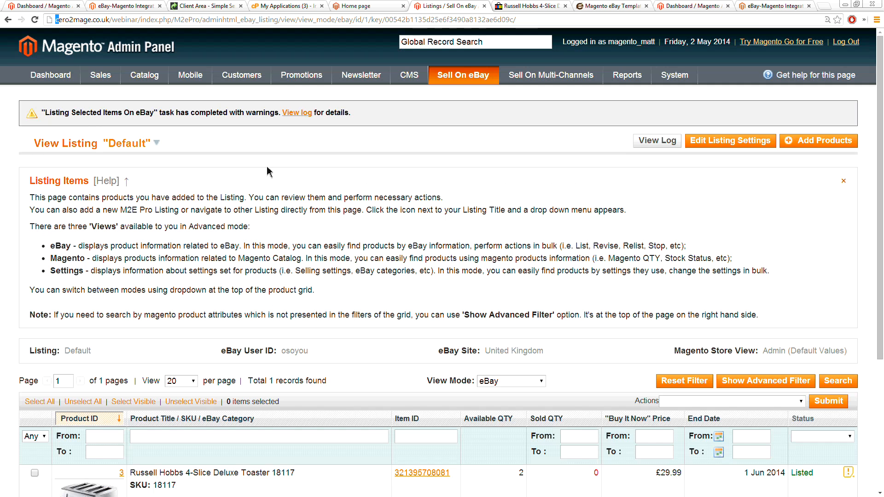
right_click(149, 93)
click(202, 96)
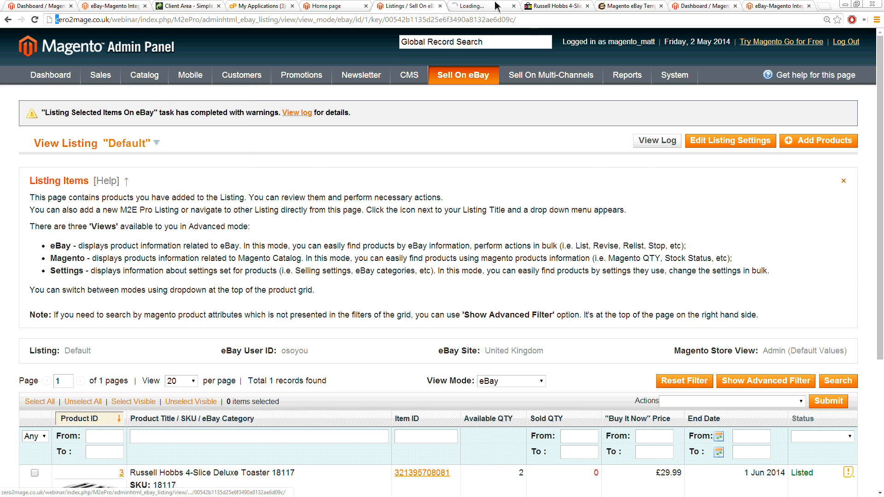
click(476, 6)
click(212, 247)
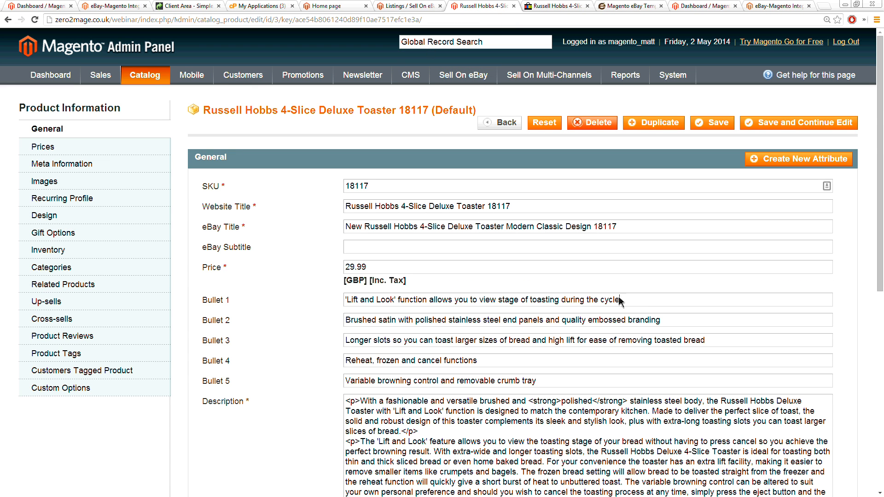
Step: Replace the product's Bullet 1 text with "Howdy! This is LIVE" and save the product
drag(621, 299, 339, 301)
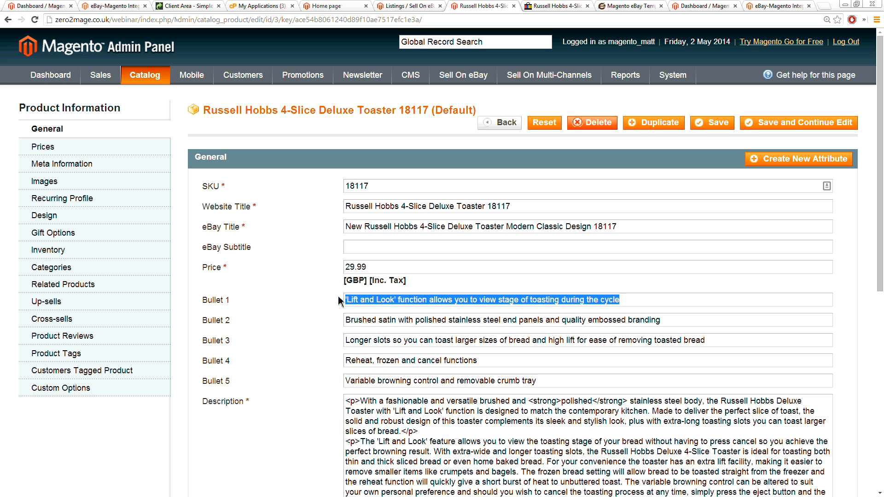
text(Howdy! This is LIVE)
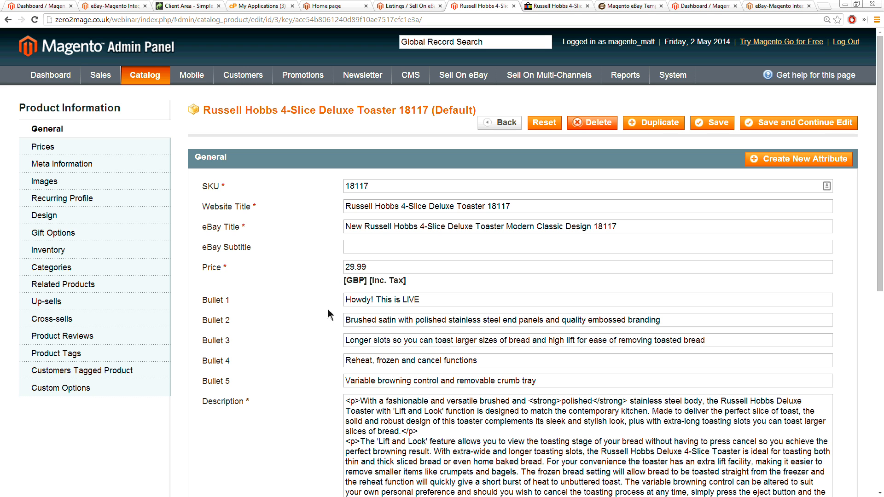
click(333, 314)
click(714, 122)
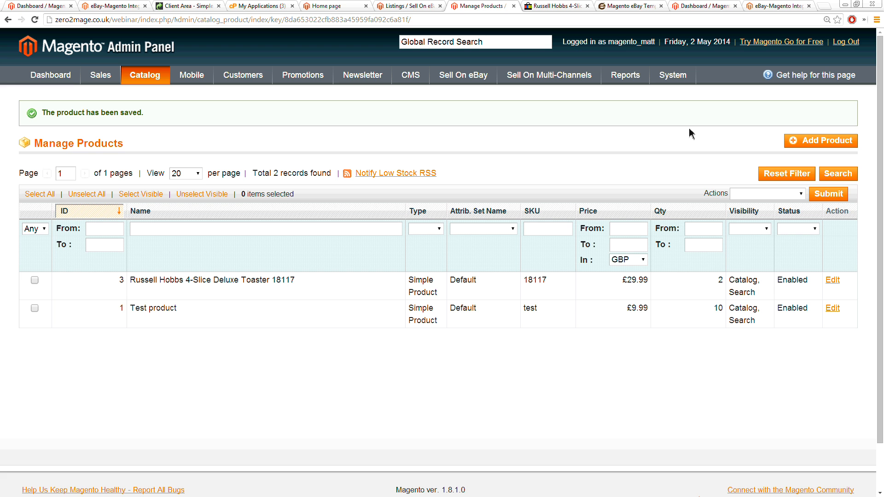
Step: Go from the Magento product list to the Default listing in the eBay listings
click(698, 7)
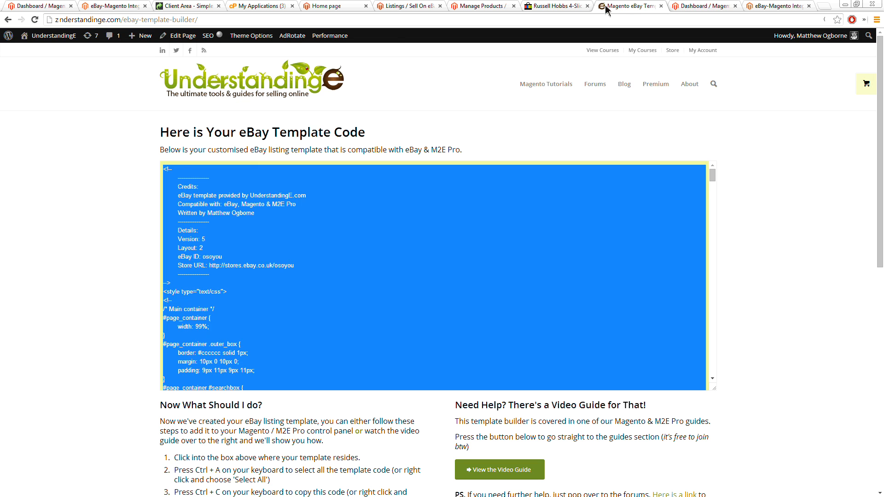
click(628, 6)
click(484, 6)
mouse_move(166, 79)
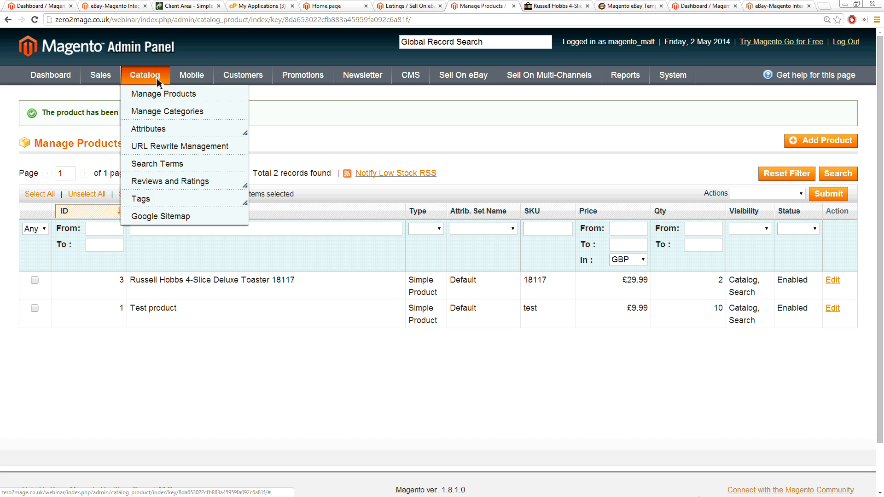
mouse_move(454, 79)
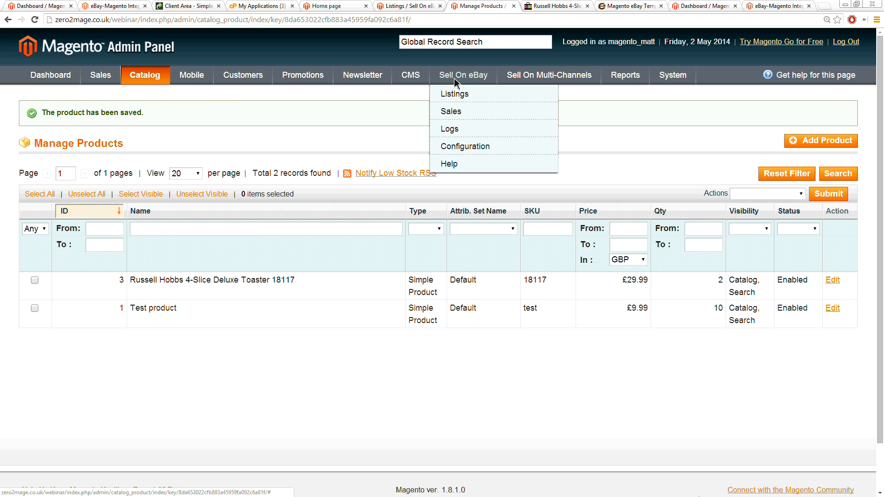
click(460, 98)
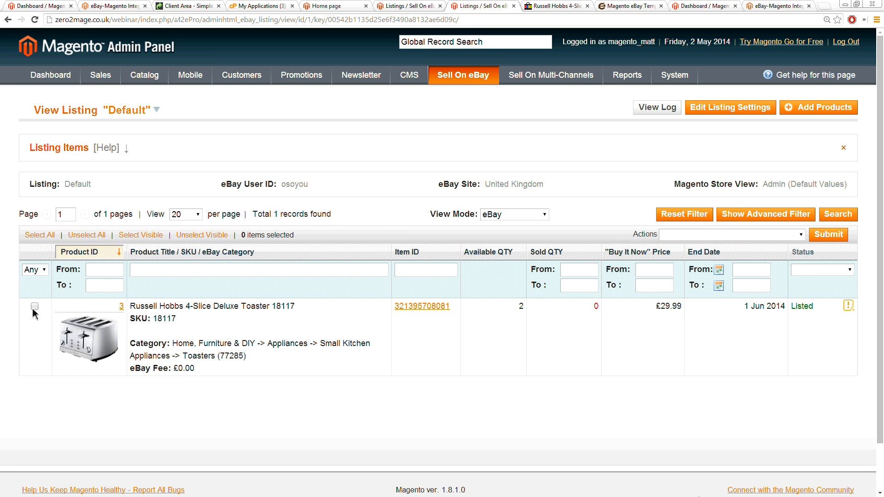
Step: Run Revise Item(s) on eBay for the Russell Hobbs toaster and confirm the action
click(34, 307)
click(692, 236)
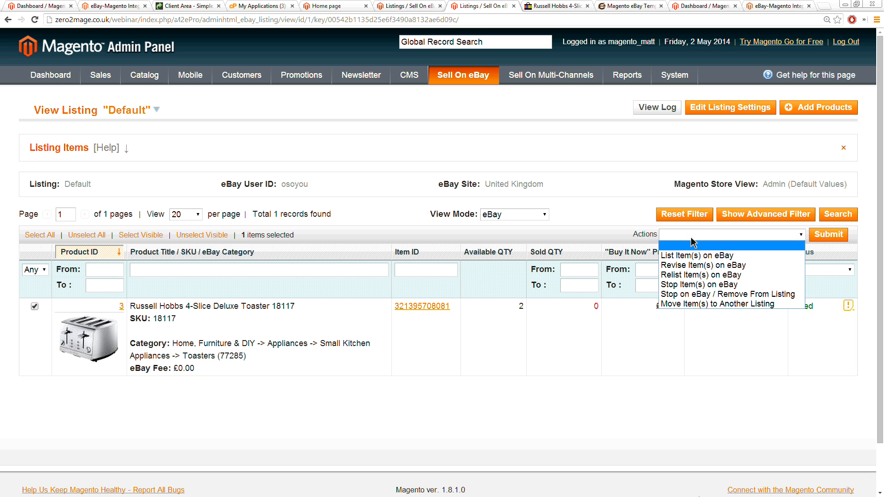
click(696, 267)
click(827, 236)
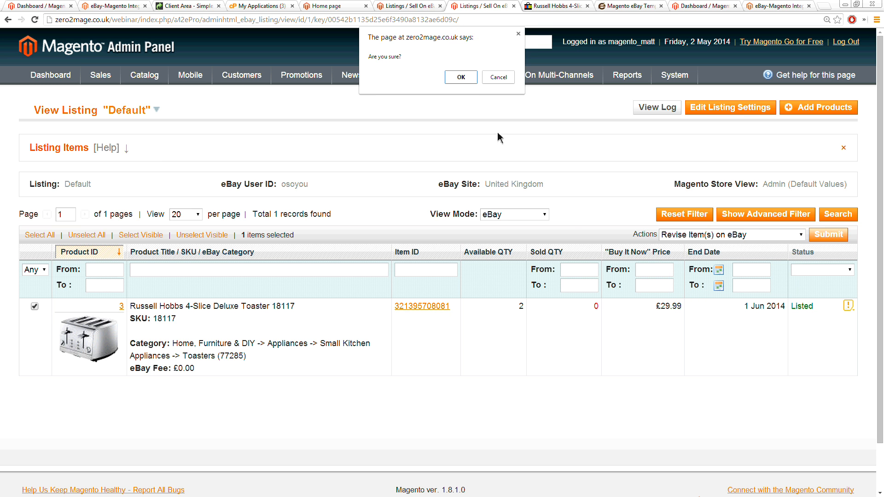
click(461, 77)
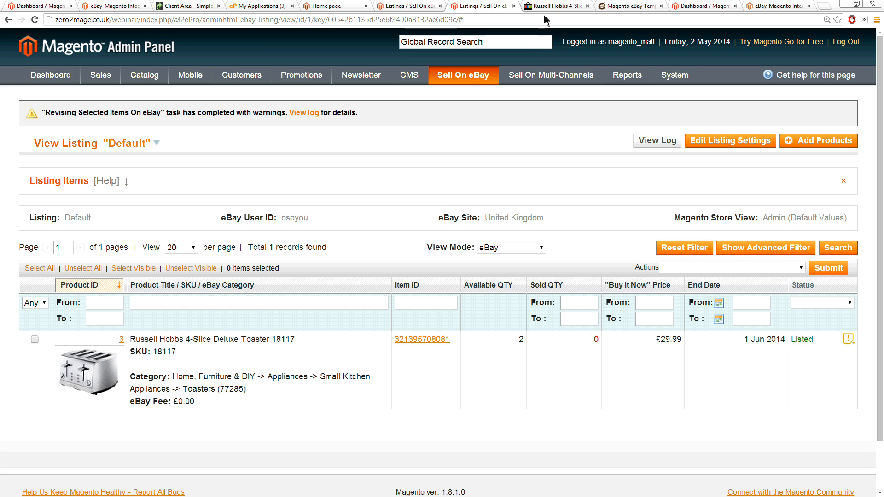
Step: Check the first description bullet on the open eBay item page and copy the page's address
click(550, 6)
click(345, 251)
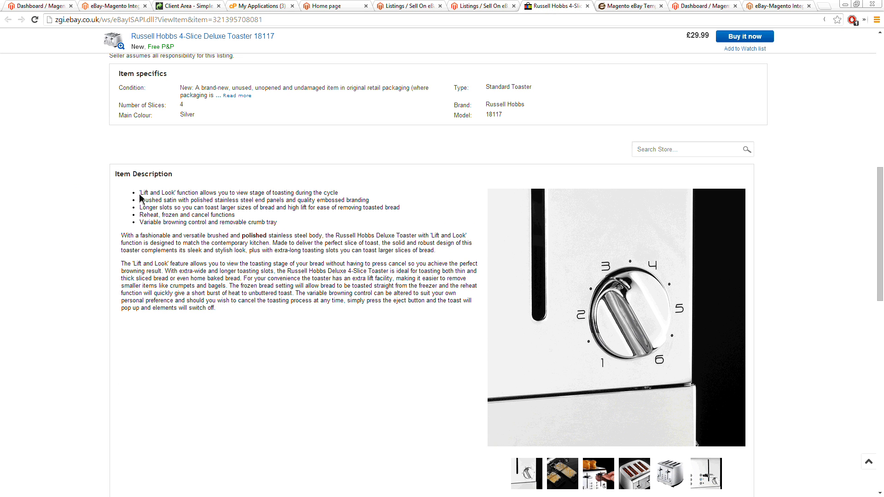
drag(141, 192, 340, 197)
click(339, 198)
click(358, 20)
key(ctrl+c)
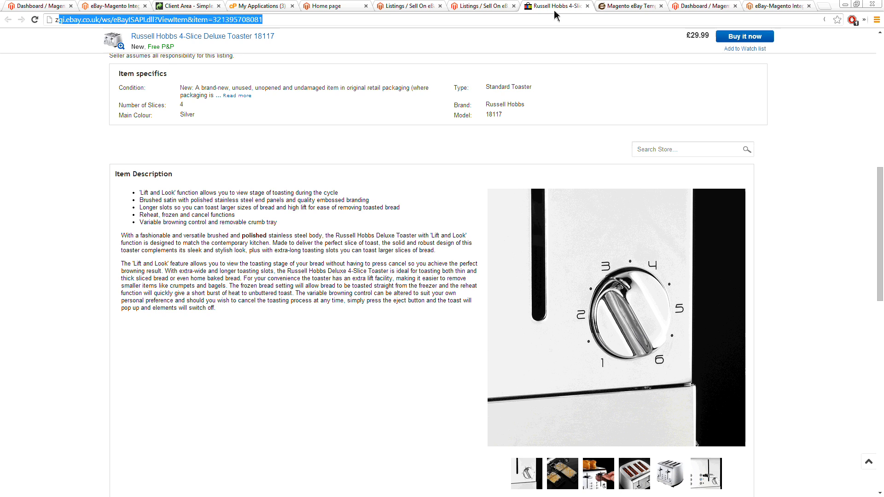
Step: Load the copied eBay item address in the tab holding the Magento eBay template page
click(629, 6)
click(517, 19)
key(ctrl+v)
key(Return)
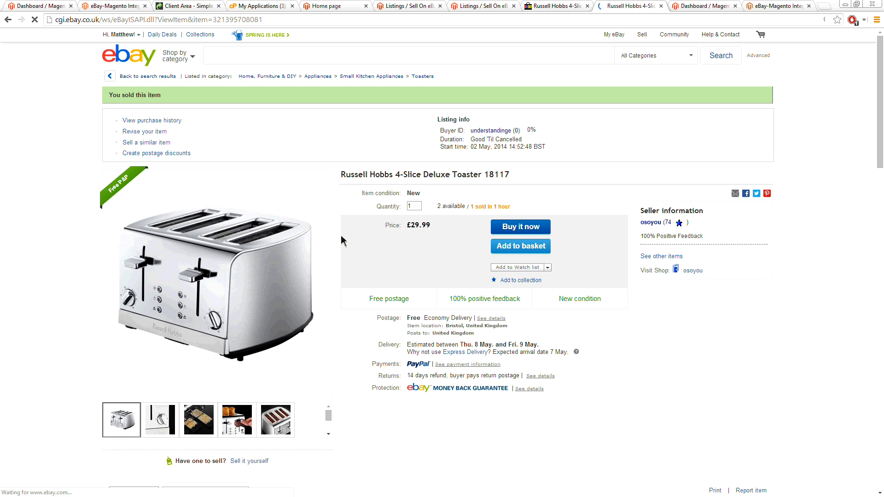
Step: Check the first description bullet of the Russell Hobbs toaster on the reloaded eBay item page
scroll(341, 238, down, 9)
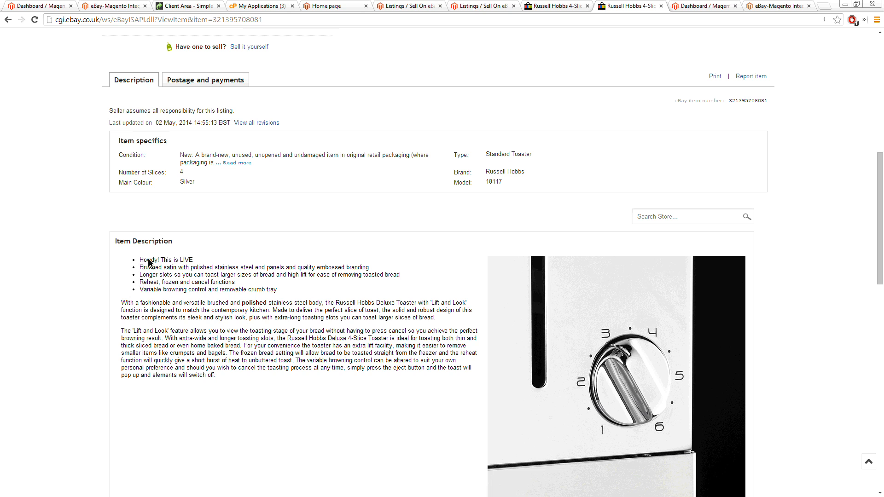
drag(140, 260, 192, 262)
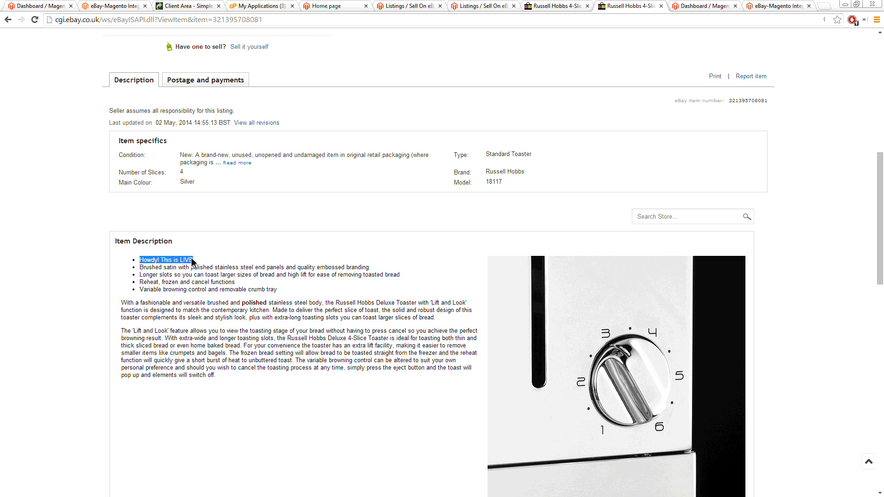
scroll(290, 330, down, 5)
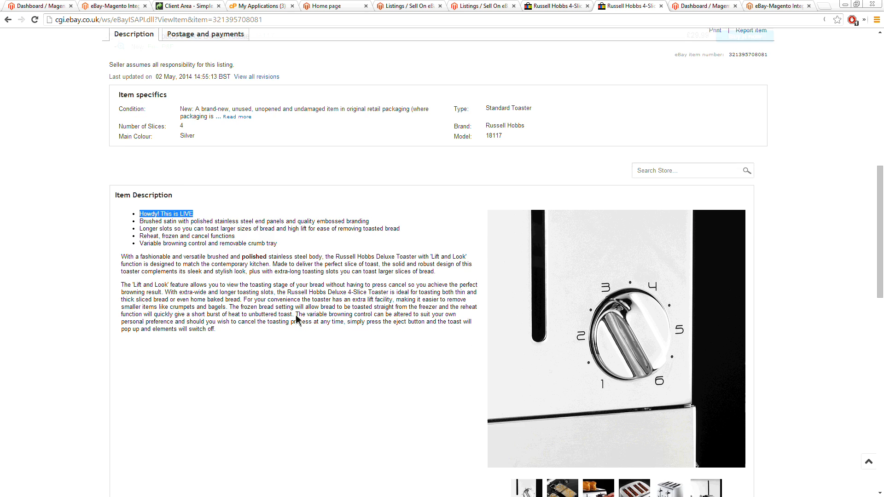
Step: Enlarge the toaster photo showing the toast and lever in the item description gallery, and close it again
mouse_move(599, 315)
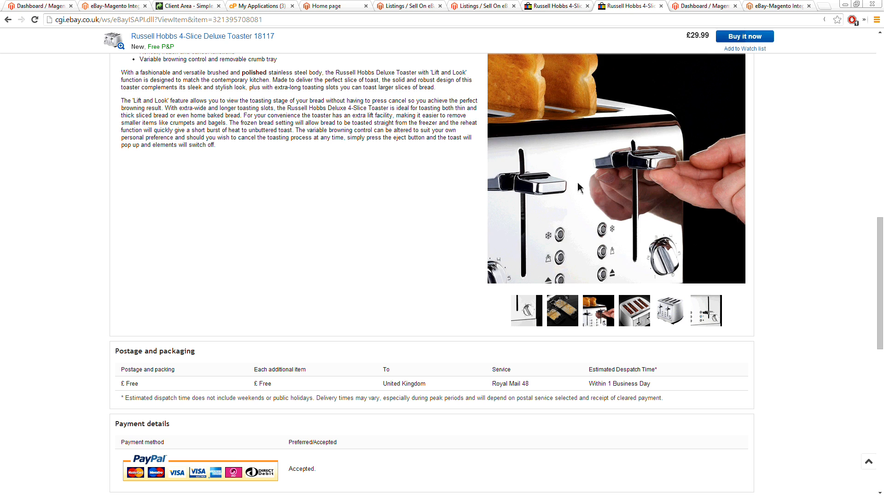
click(579, 157)
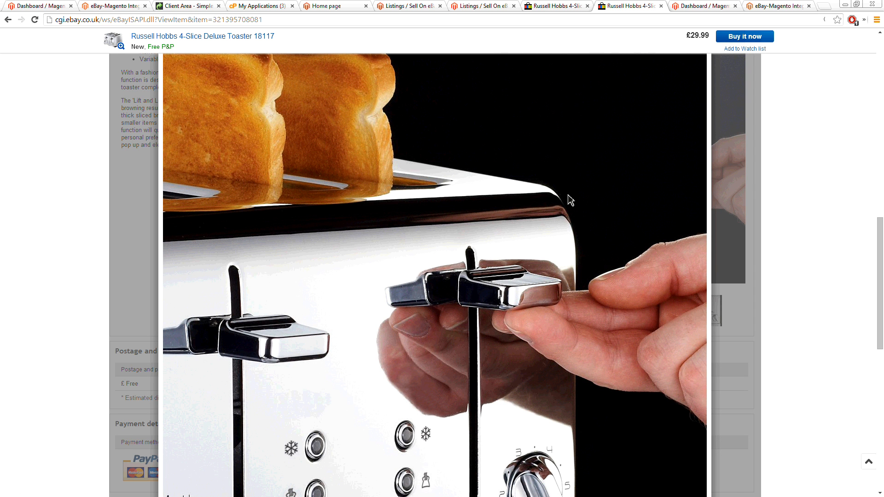
scroll(571, 200, up, 3)
click(701, 140)
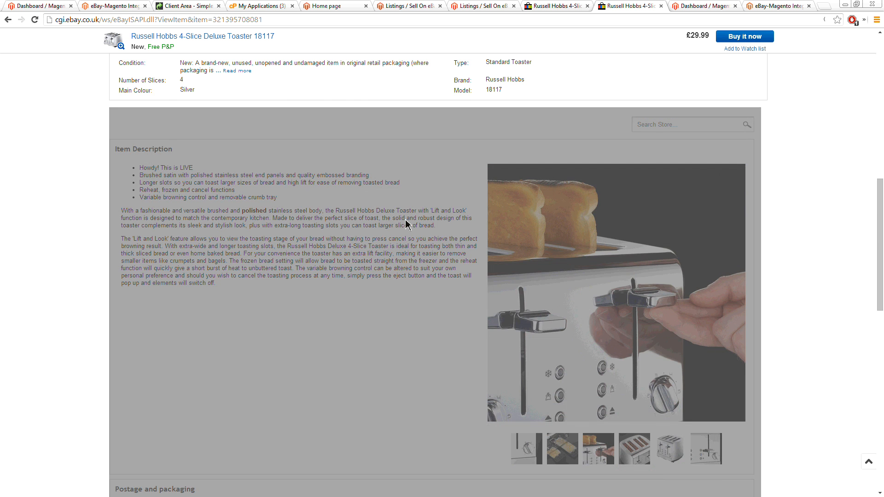
Step: Look over the item page's postage, payment, related products and seller sections, and return to the item specifics
scroll(406, 220, down, 5)
scroll(405, 224, down, 3)
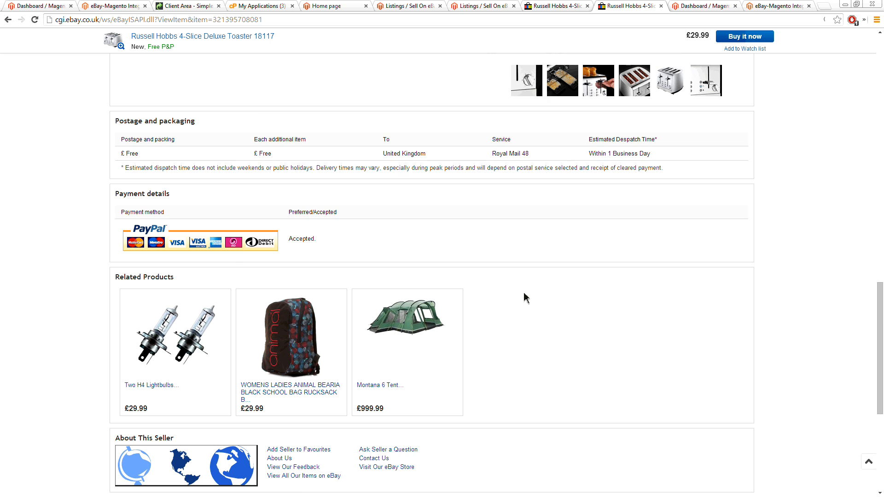
scroll(524, 297, down, 3)
scroll(523, 297, up, 15)
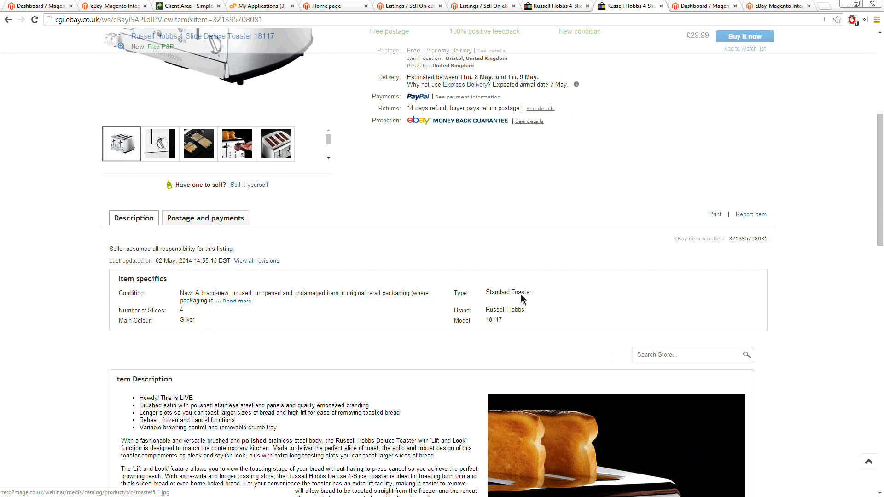
scroll(520, 299, up, 2)
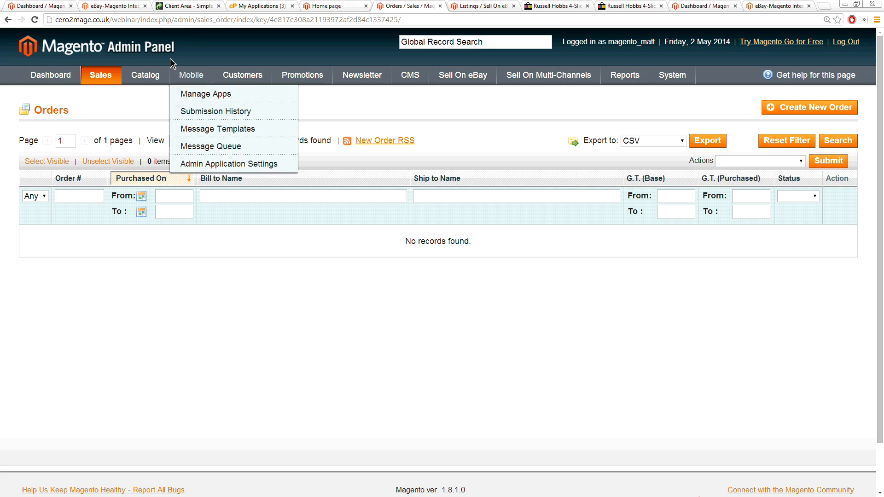
click(173, 19)
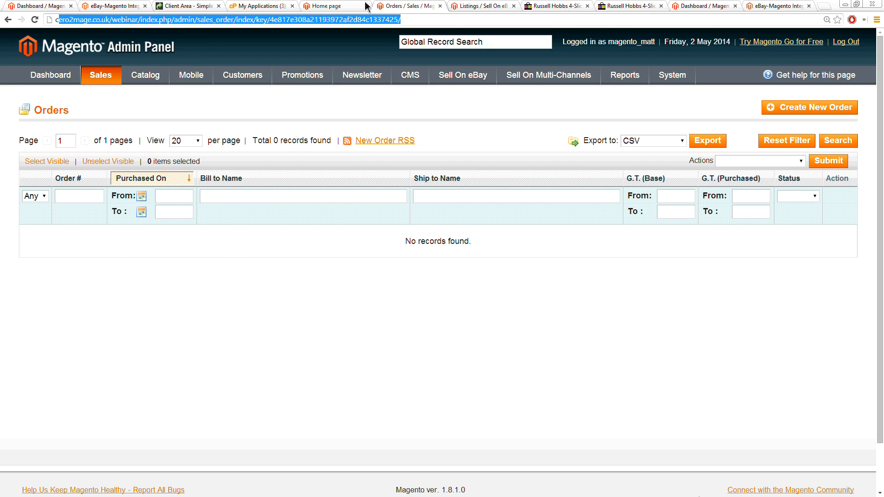
key(ctrl+Tab)
text(http://zero2mage.co.uk/webinar/index.php/admin/sales_order/index/key/4e817e308a21193972af2d84c1337425/)
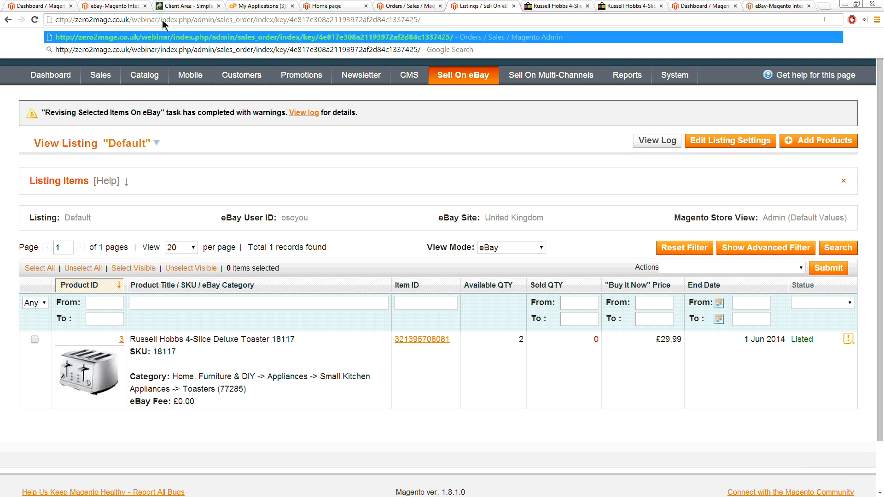
Step: Run the Orders Synchronization from the Sell On eBay configuration and open the Magento sales orders list
mouse_move(461, 75)
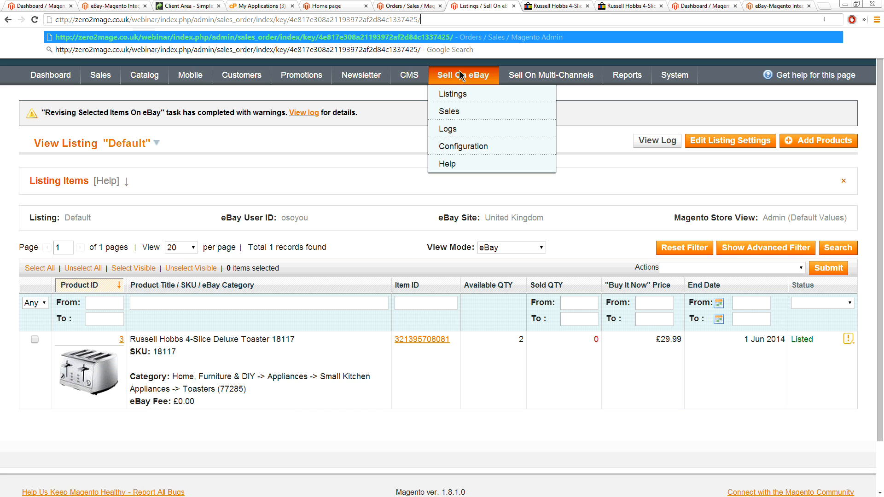
click(460, 146)
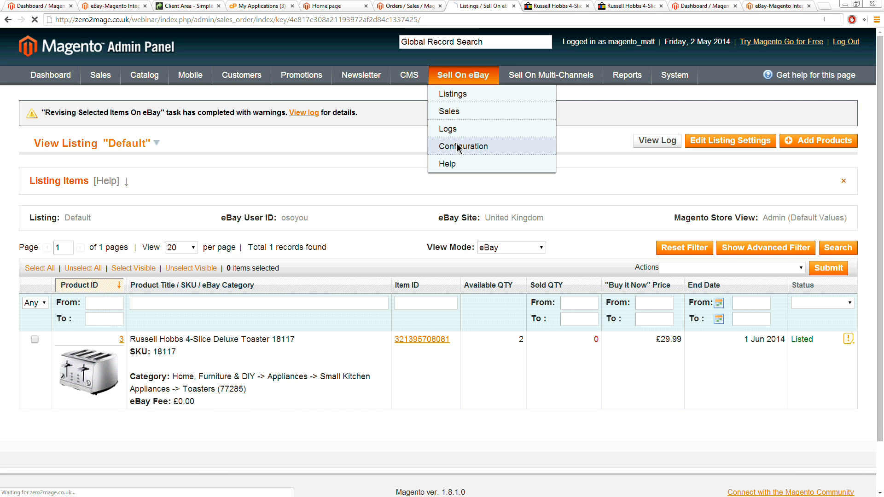
scroll(120, 315, down, 3)
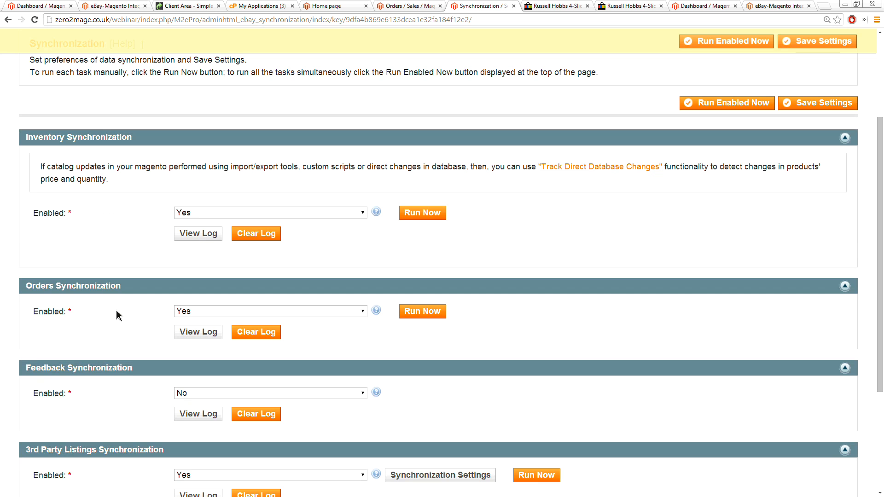
click(404, 316)
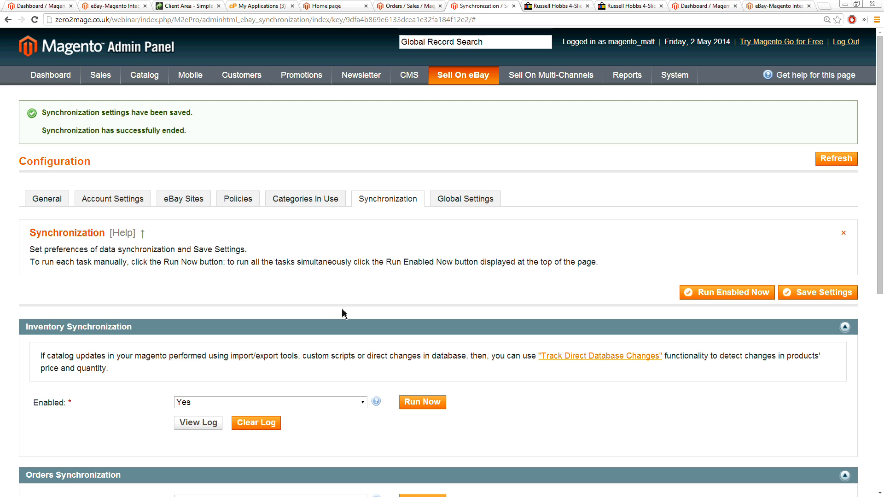
mouse_move(100, 76)
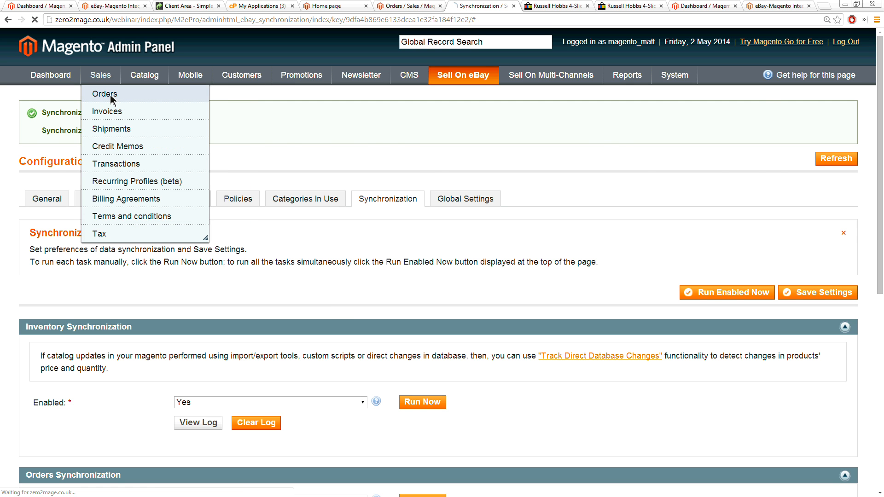
click(109, 95)
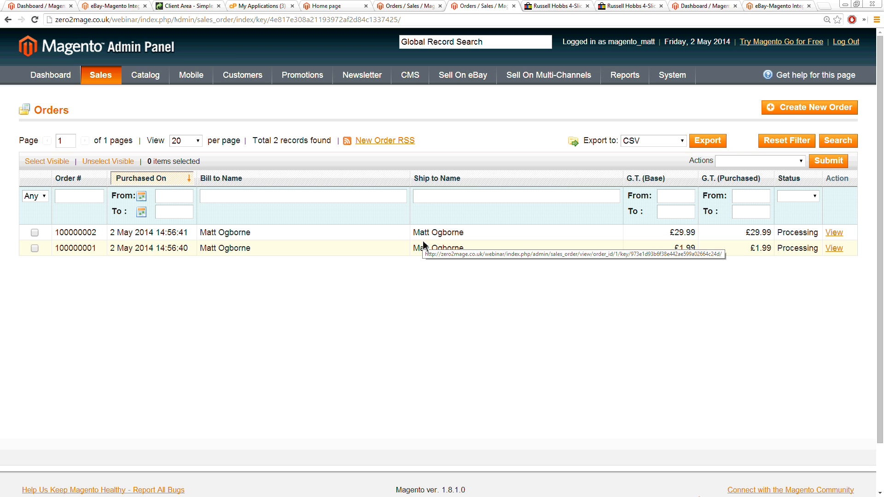
Step: Open the £29.99 order and return to the sales orders list
click(248, 236)
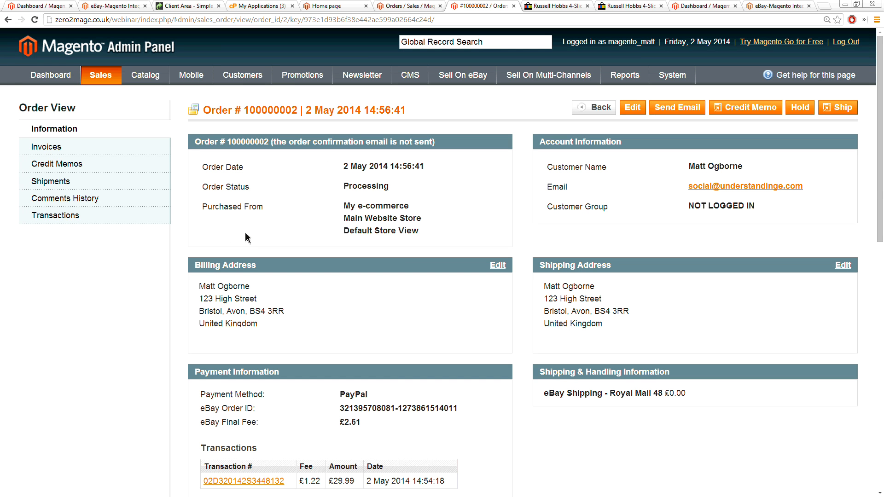
right_click(295, 207)
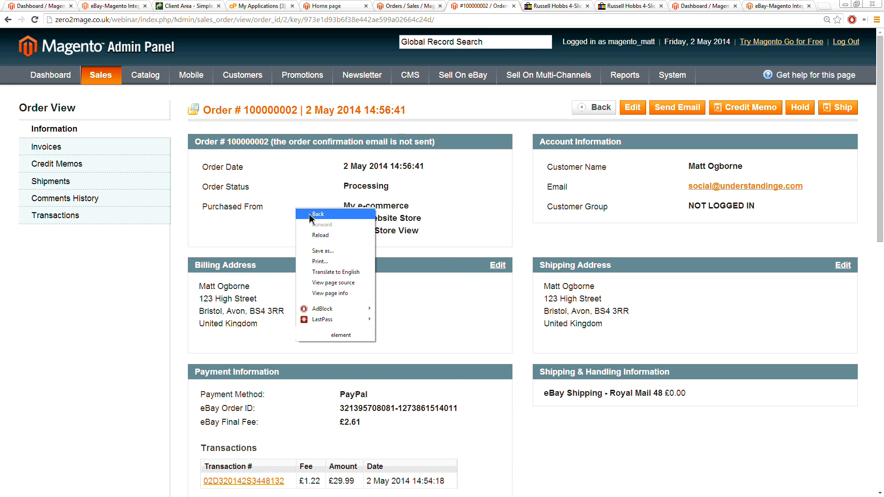
click(304, 211)
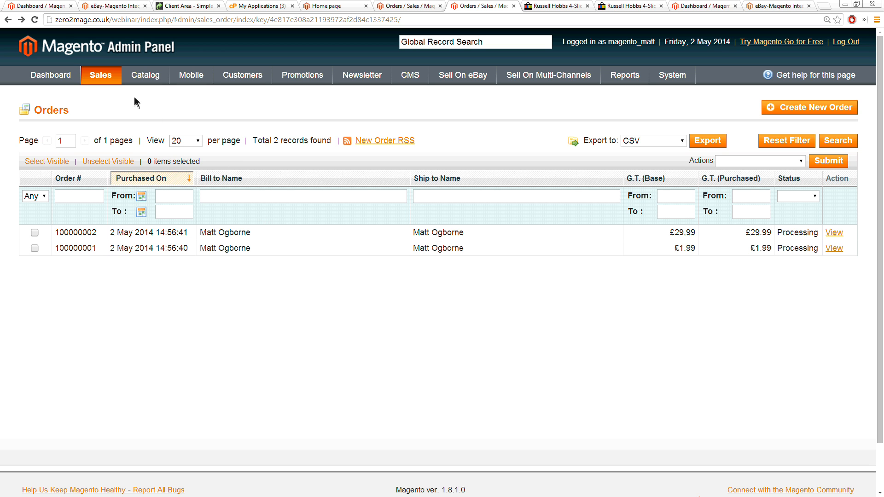
mouse_move(113, 82)
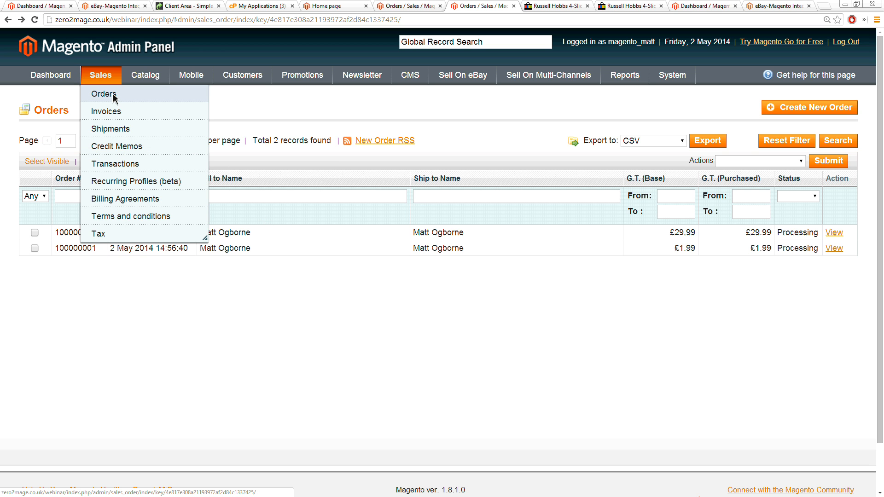
click(113, 94)
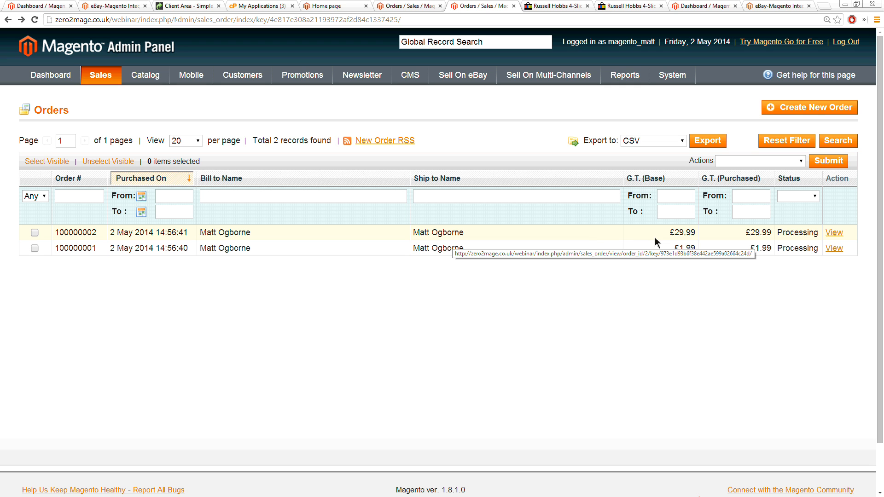
Step: Open the £29.99 order and examine its order date, billing address, payment information, transaction and ordered items
click(240, 235)
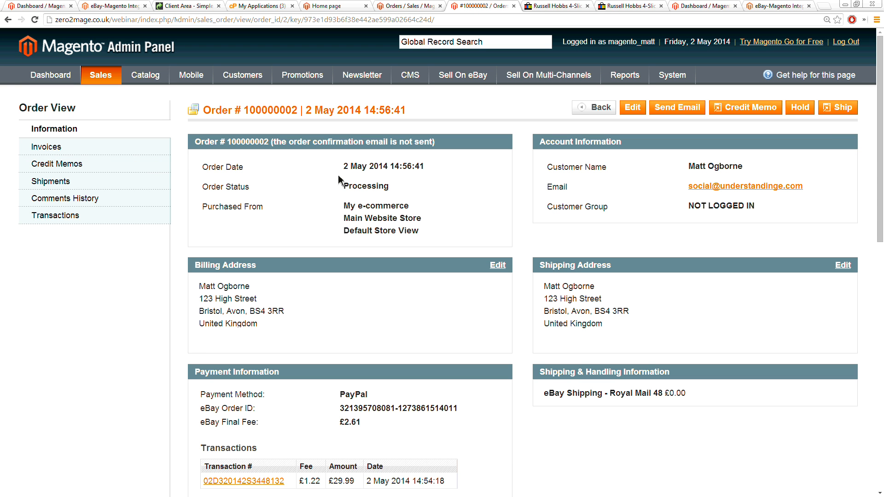
drag(343, 166, 431, 169)
click(413, 184)
scroll(505, 233, down, 1)
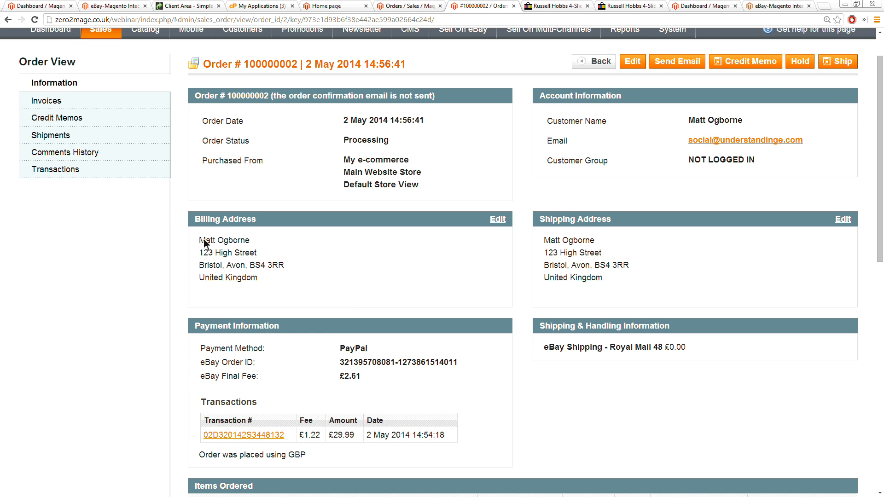
drag(206, 240, 276, 296)
click(257, 270)
scroll(257, 270, down, 5)
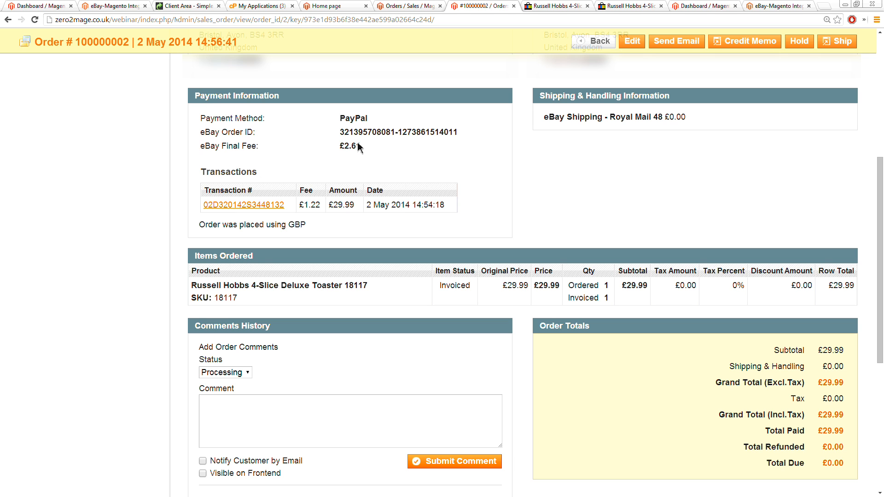
drag(403, 132, 460, 131)
click(460, 132)
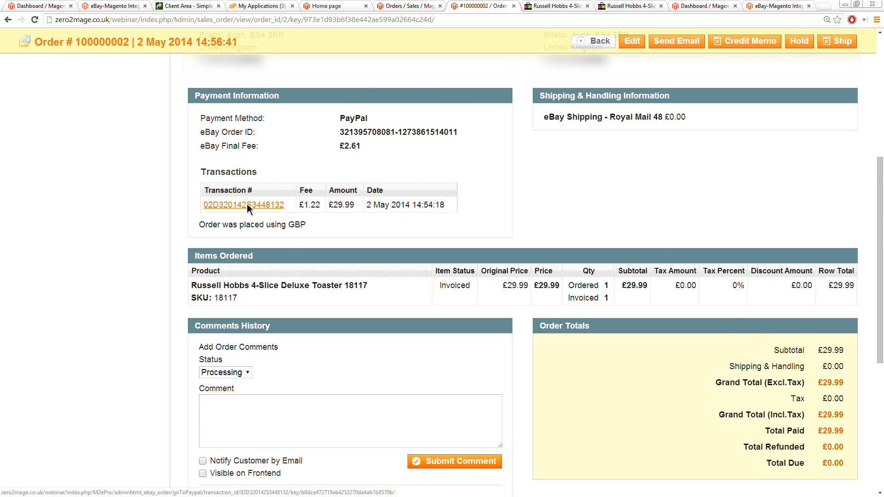
scroll(221, 221, down, 1)
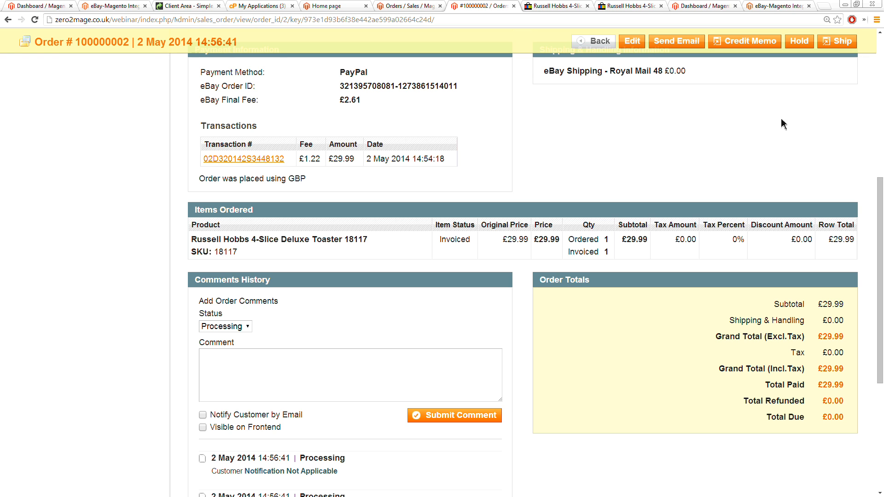
click(842, 43)
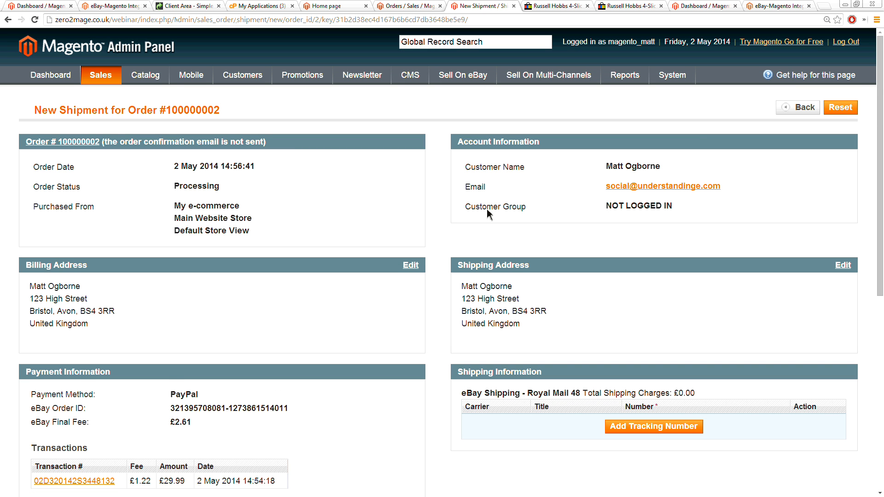
scroll(487, 208, down, 2)
click(646, 341)
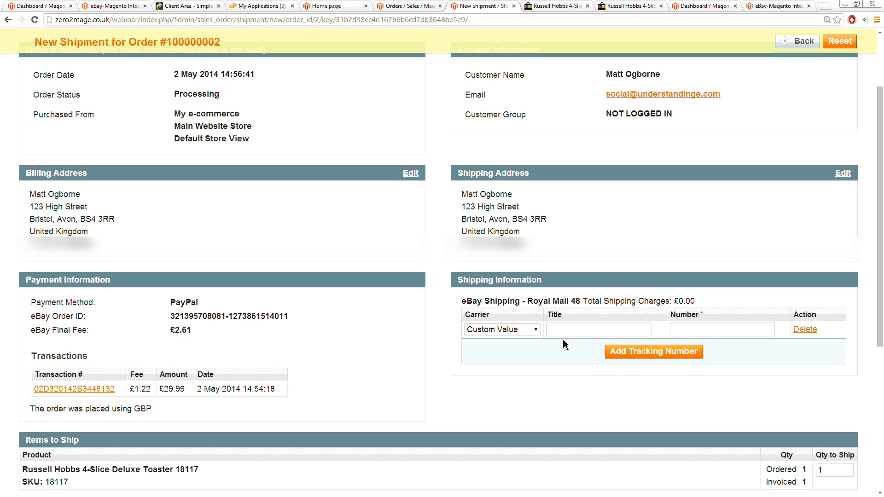
click(564, 333)
key(Tab)
text(RG1234567901)
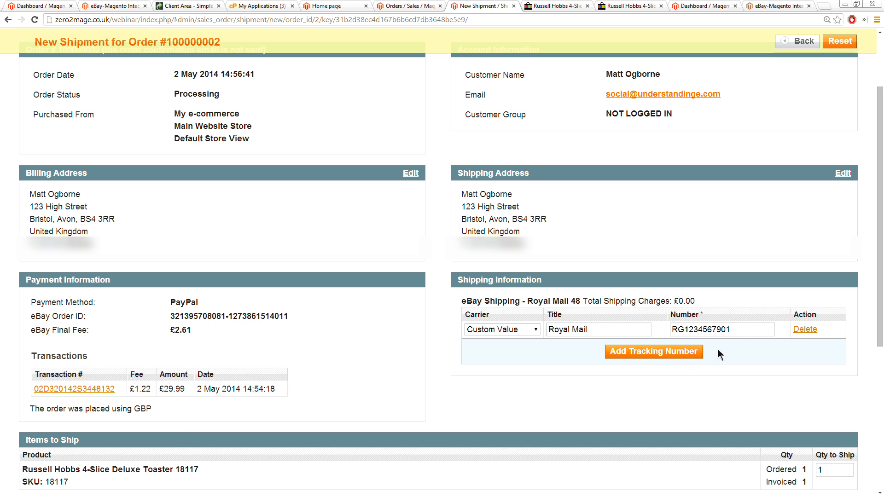
Step: Submit the shipment for the toaster order
scroll(773, 286, up, 1)
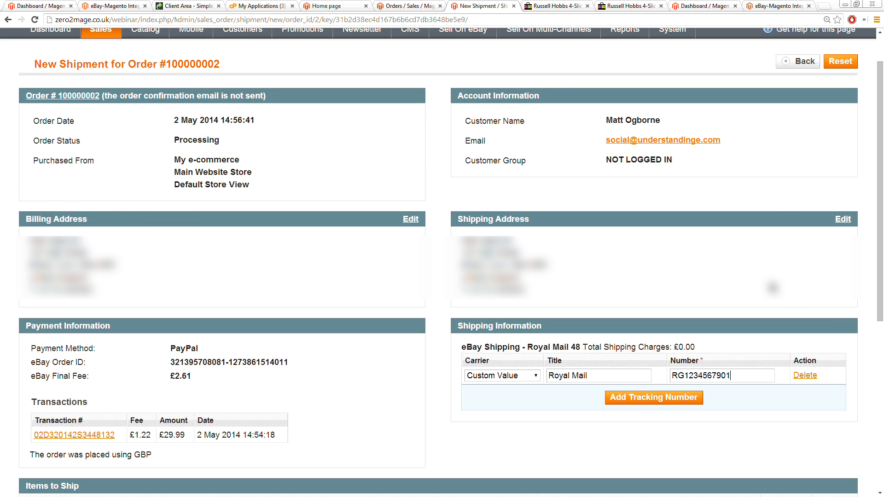
scroll(773, 288, down, 7)
click(786, 295)
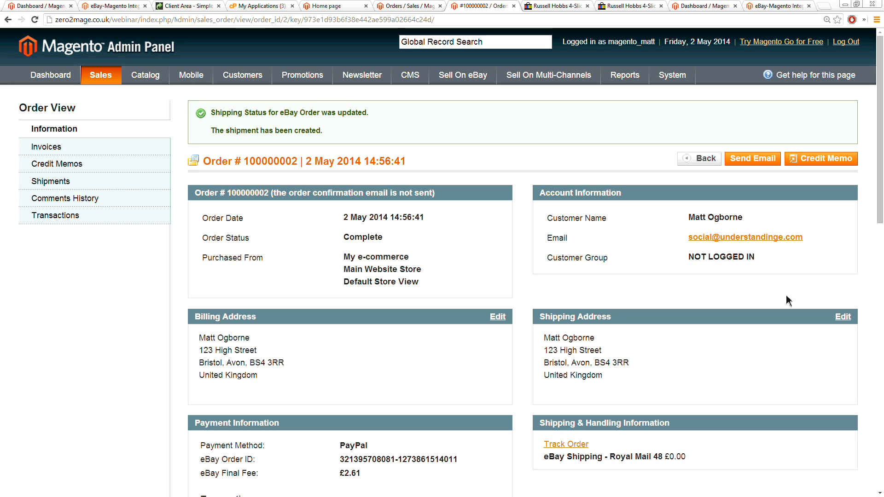
Step: View the toaster order's invoices and go back to the sales orders list
click(129, 147)
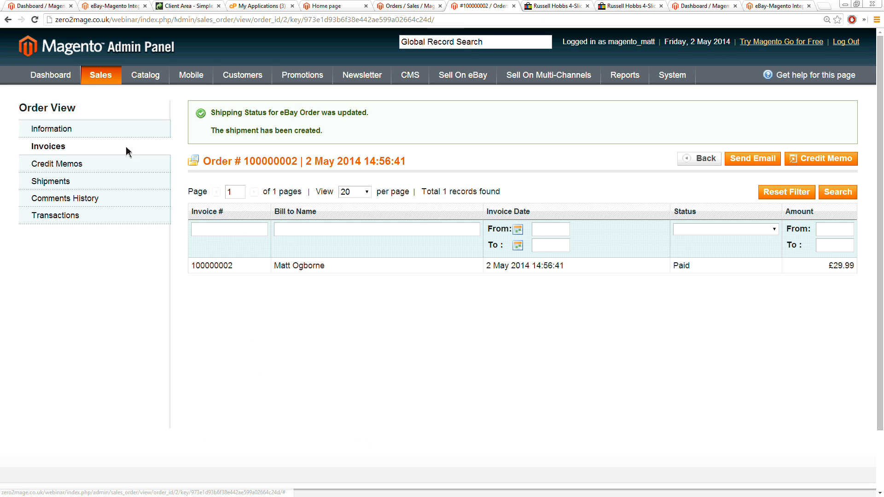
click(104, 81)
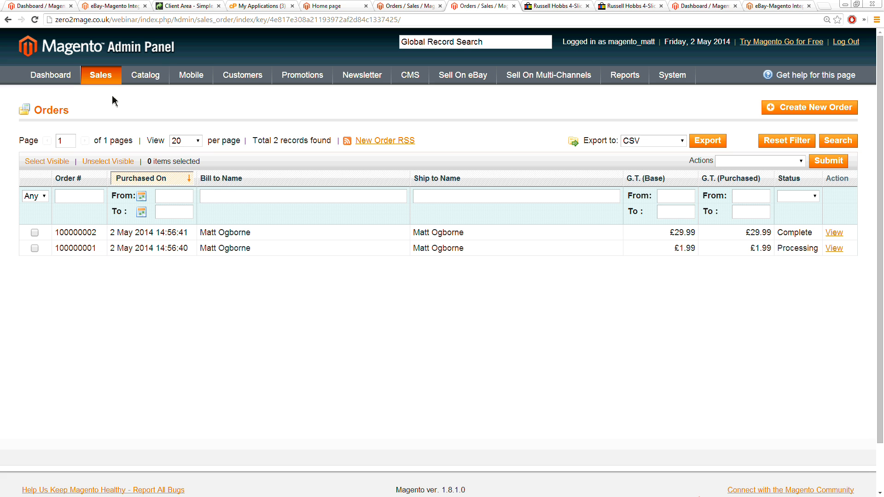
click(824, 7)
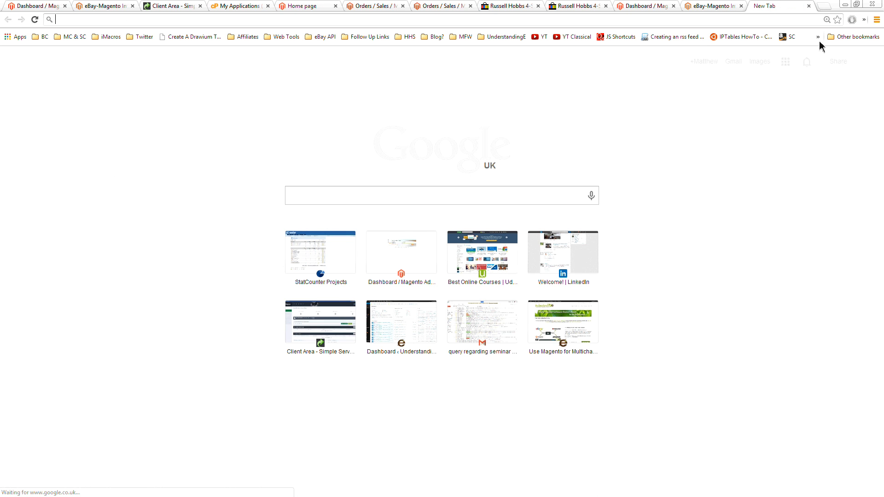
key(ctrl+w)
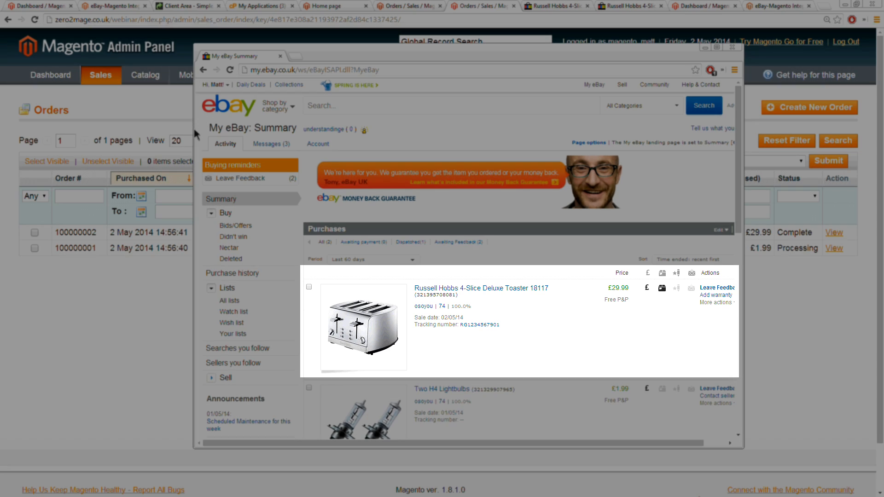
Step: Check the toaster's dispatch status and tracking number in the buyer's My eBay summary, and return to the Magento orders
drag(193, 134, 131, 135)
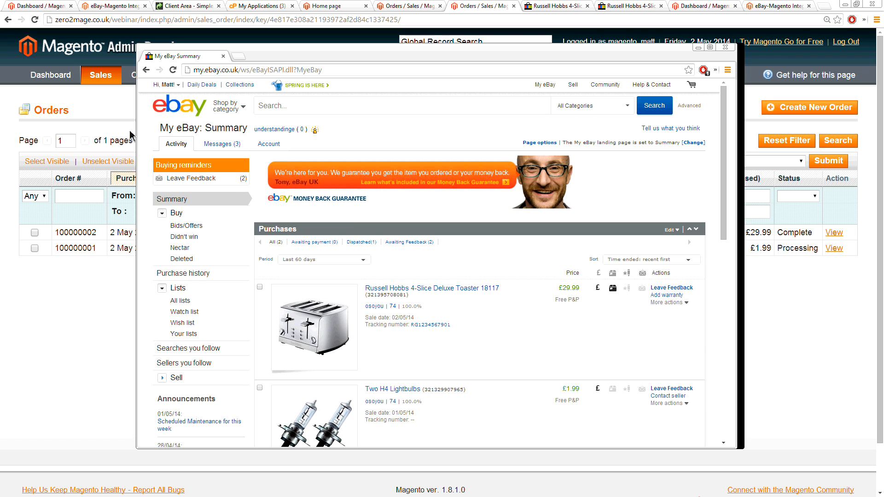
drag(131, 135, 125, 154)
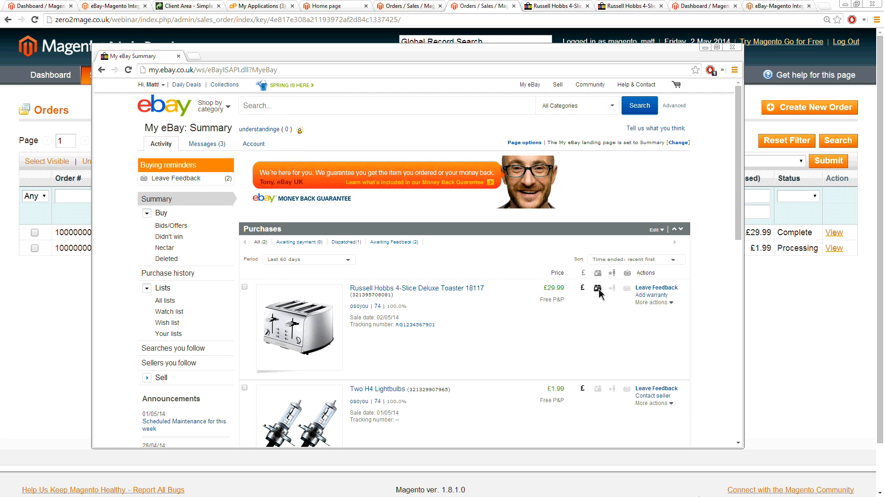
mouse_move(599, 293)
drag(346, 56, 529, 96)
click(859, 187)
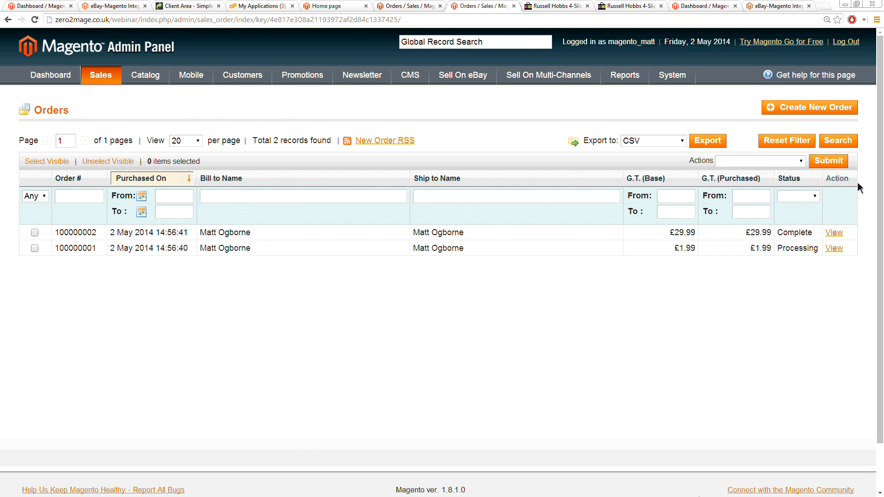